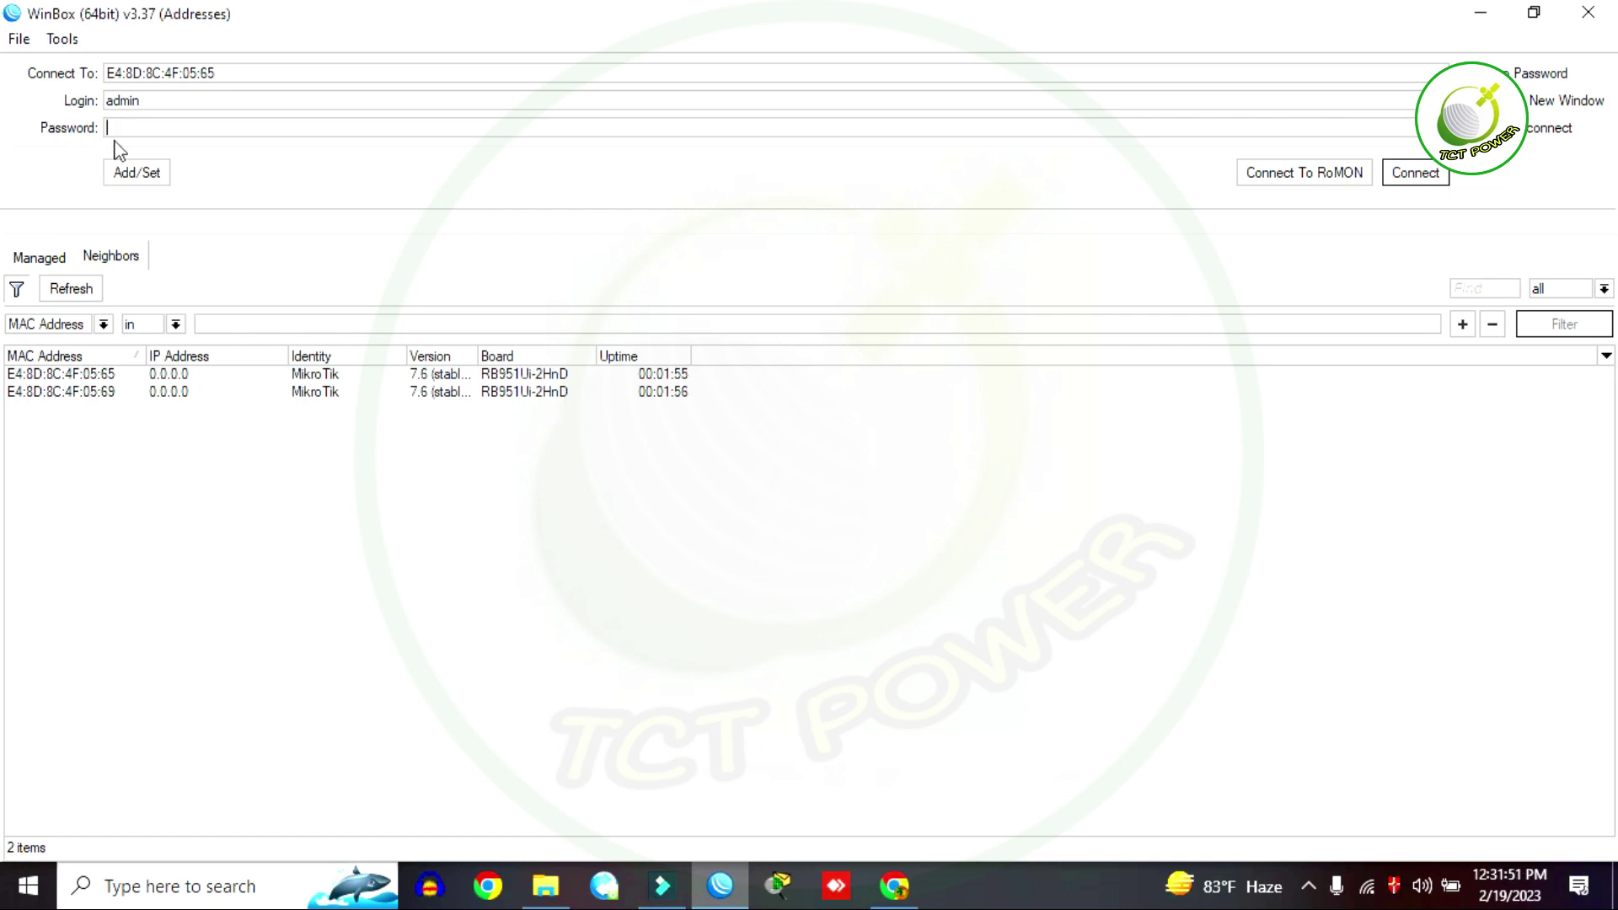
# Step: Connect to the router, then enter and confirm a new admin password at the expiry prompt
pyautogui.click(134, 125)
pyautogui.click(1402, 184)
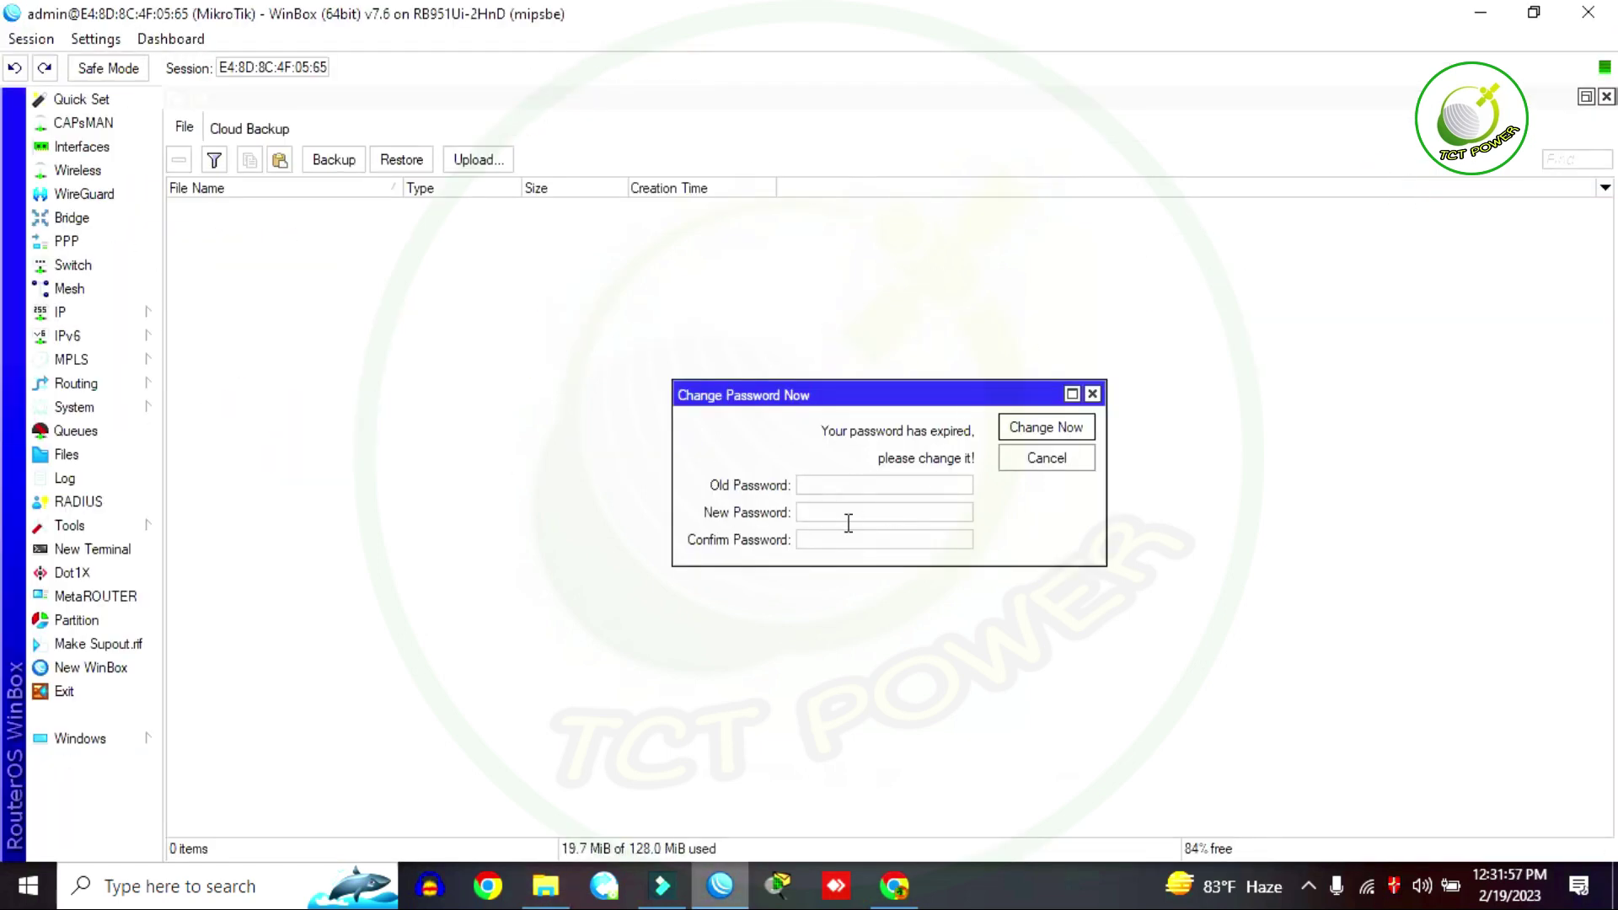
pyautogui.click(845, 521)
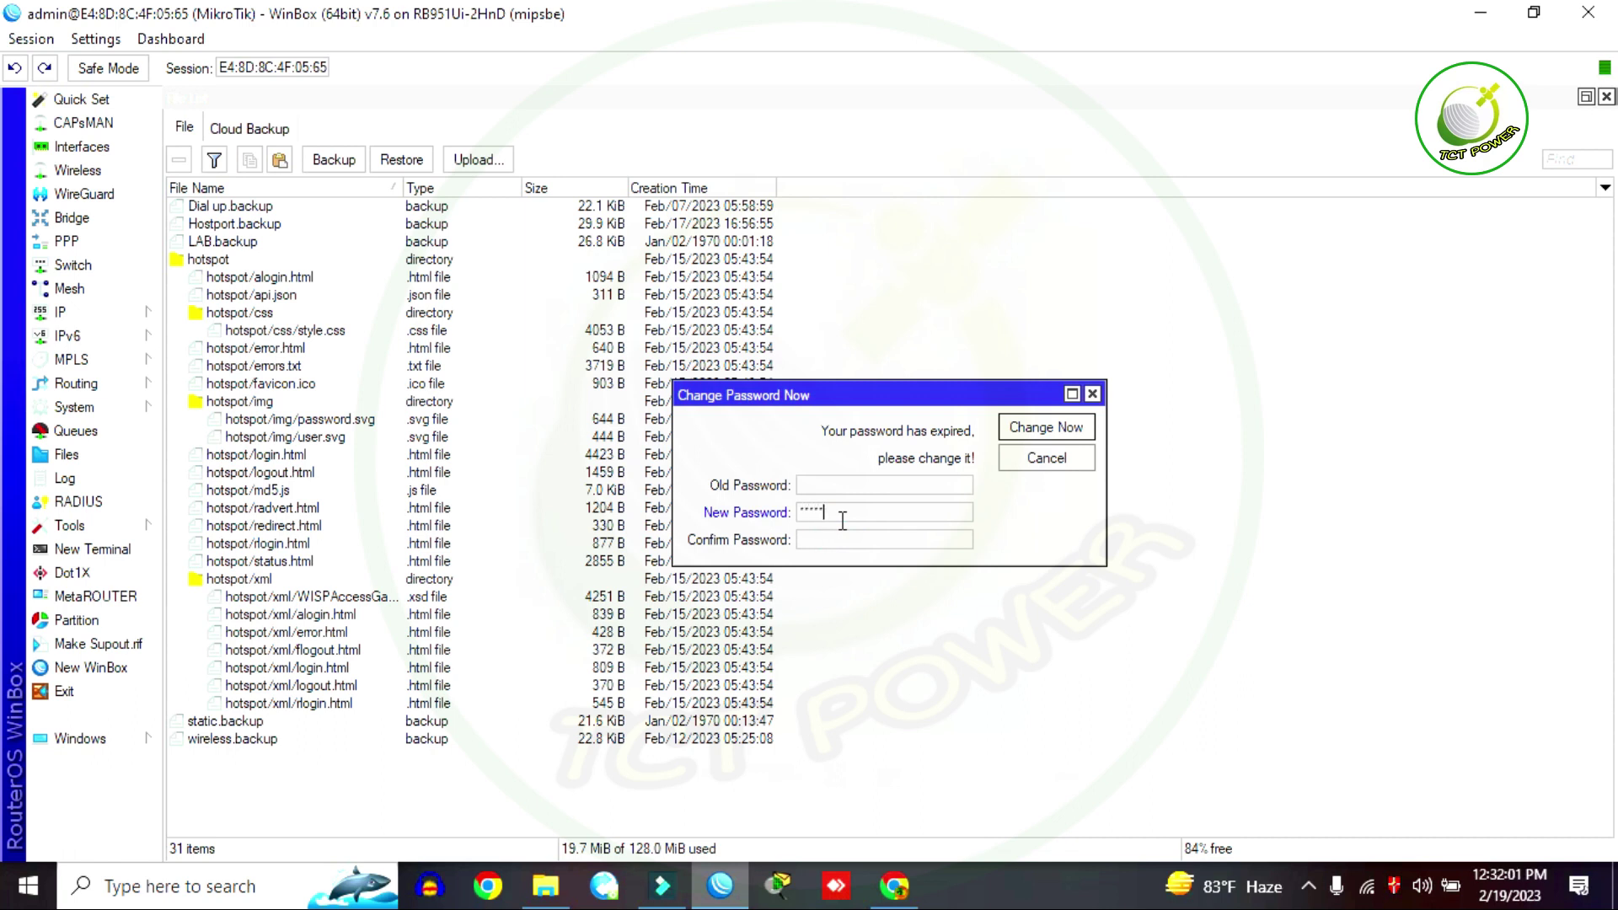
pyautogui.click(830, 541)
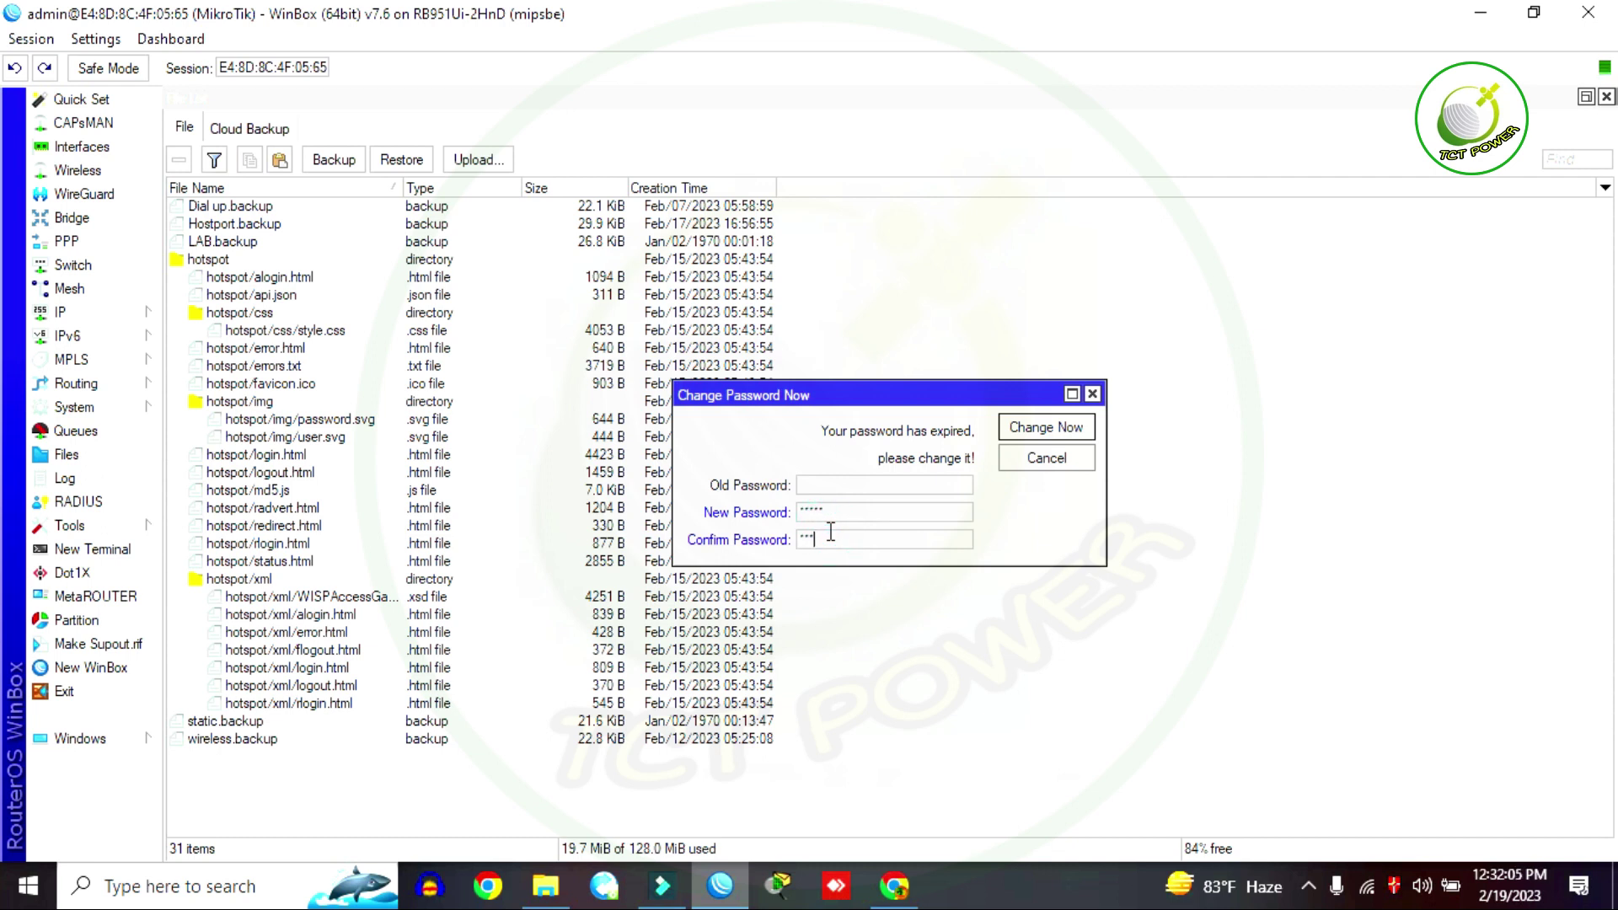
pyautogui.press('Return')
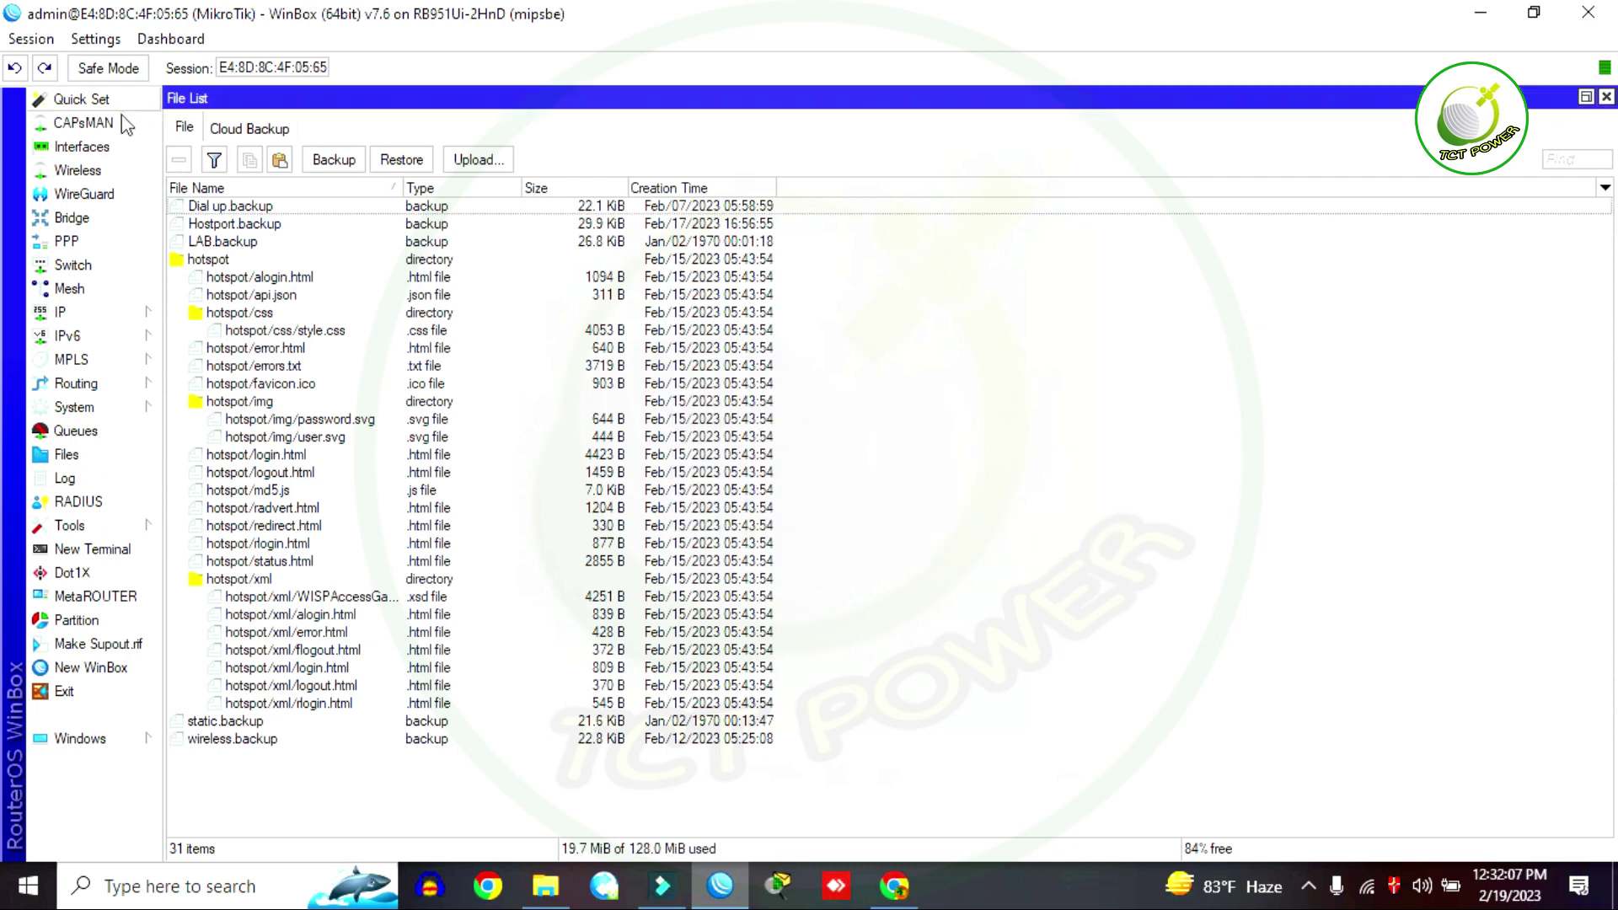
# Step: Rename interface ether1 to ether1-PC
pyautogui.click(77, 148)
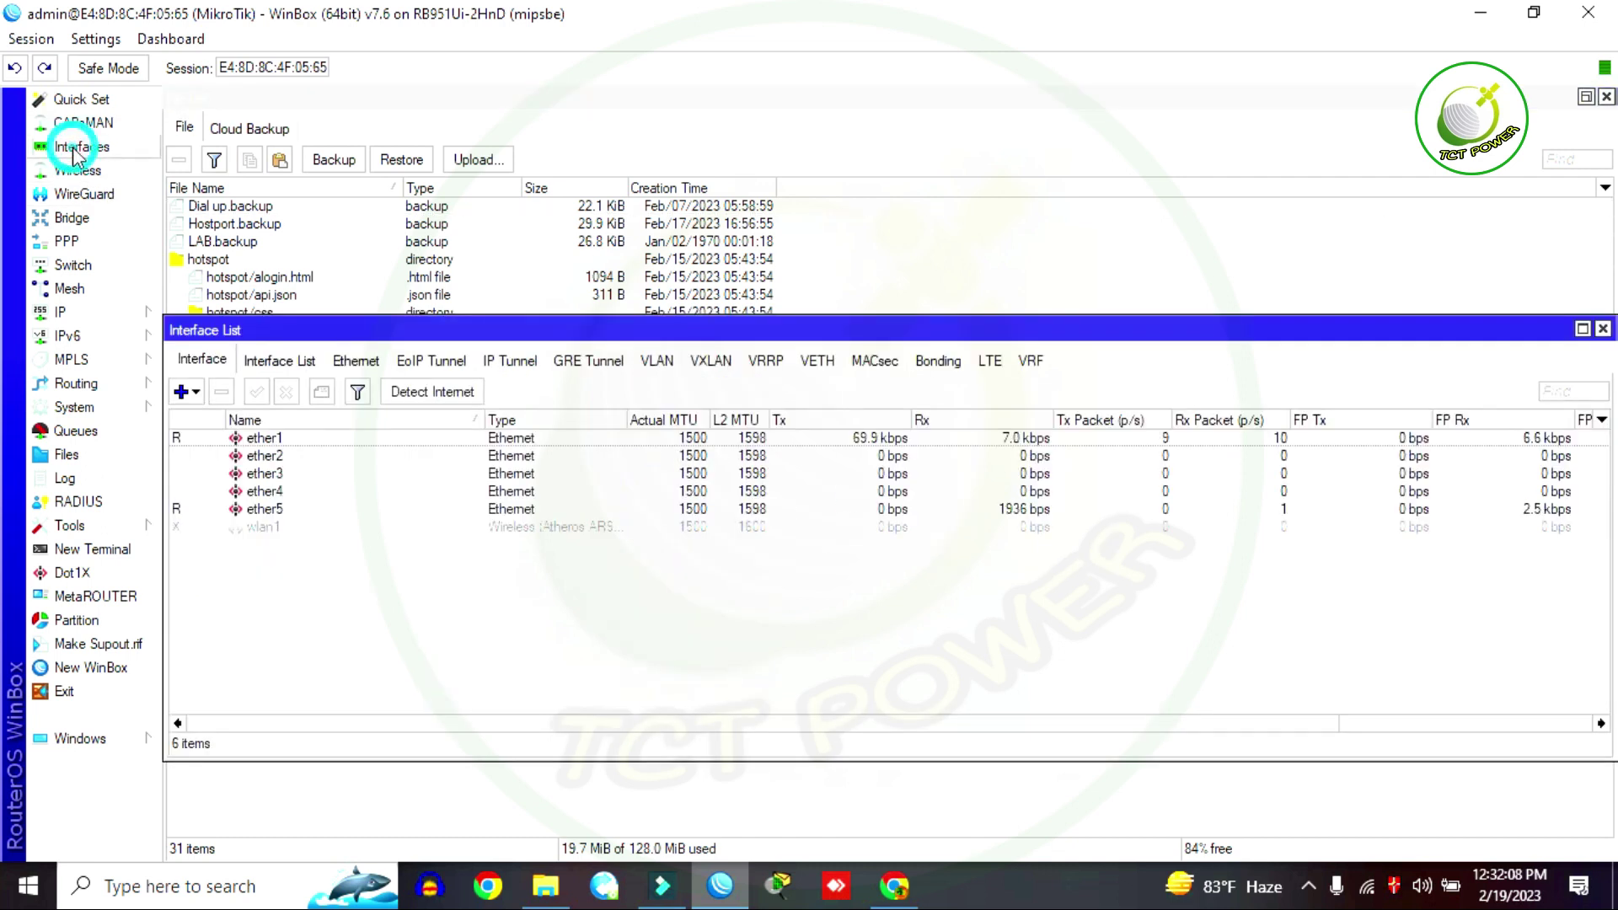
pyautogui.click(284, 441)
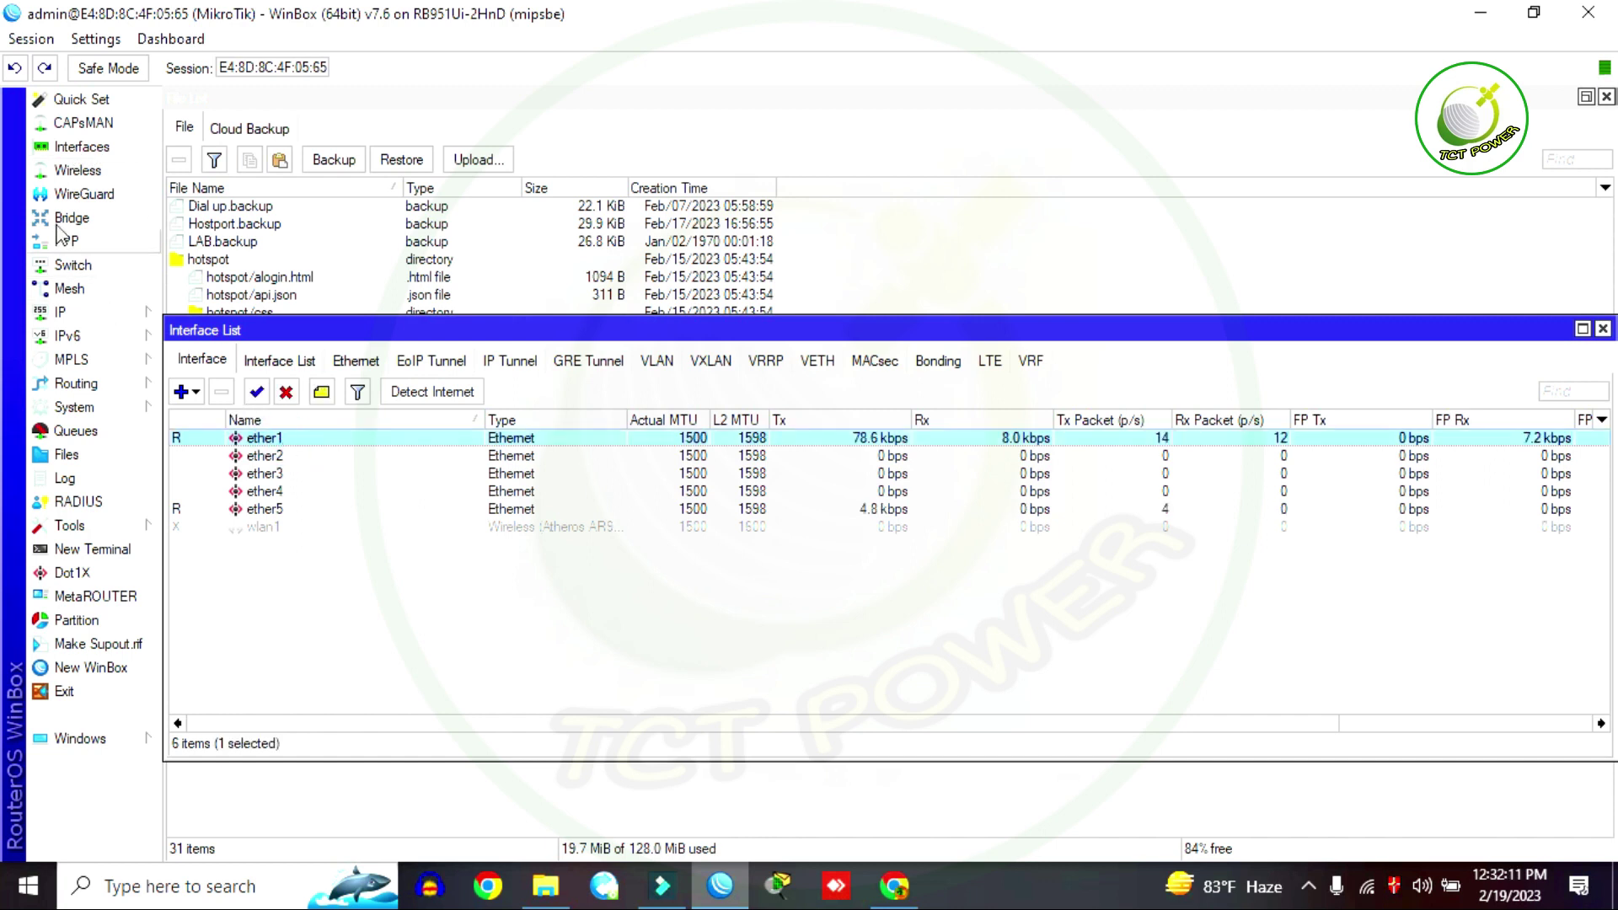
pyautogui.doubleClick(277, 440)
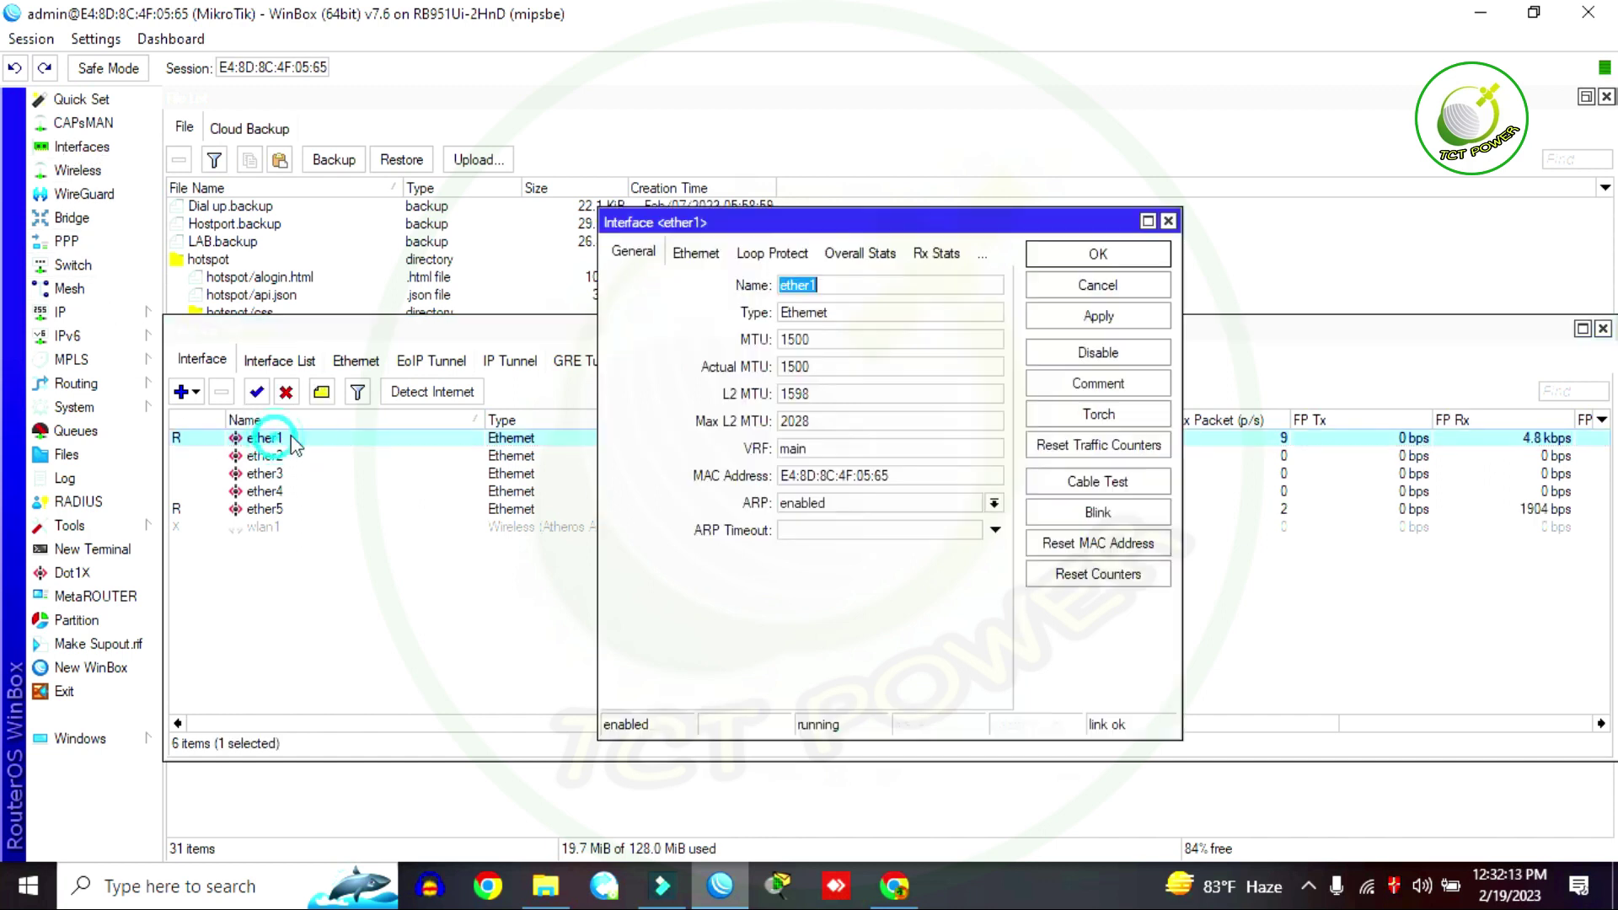
pyautogui.click(835, 289)
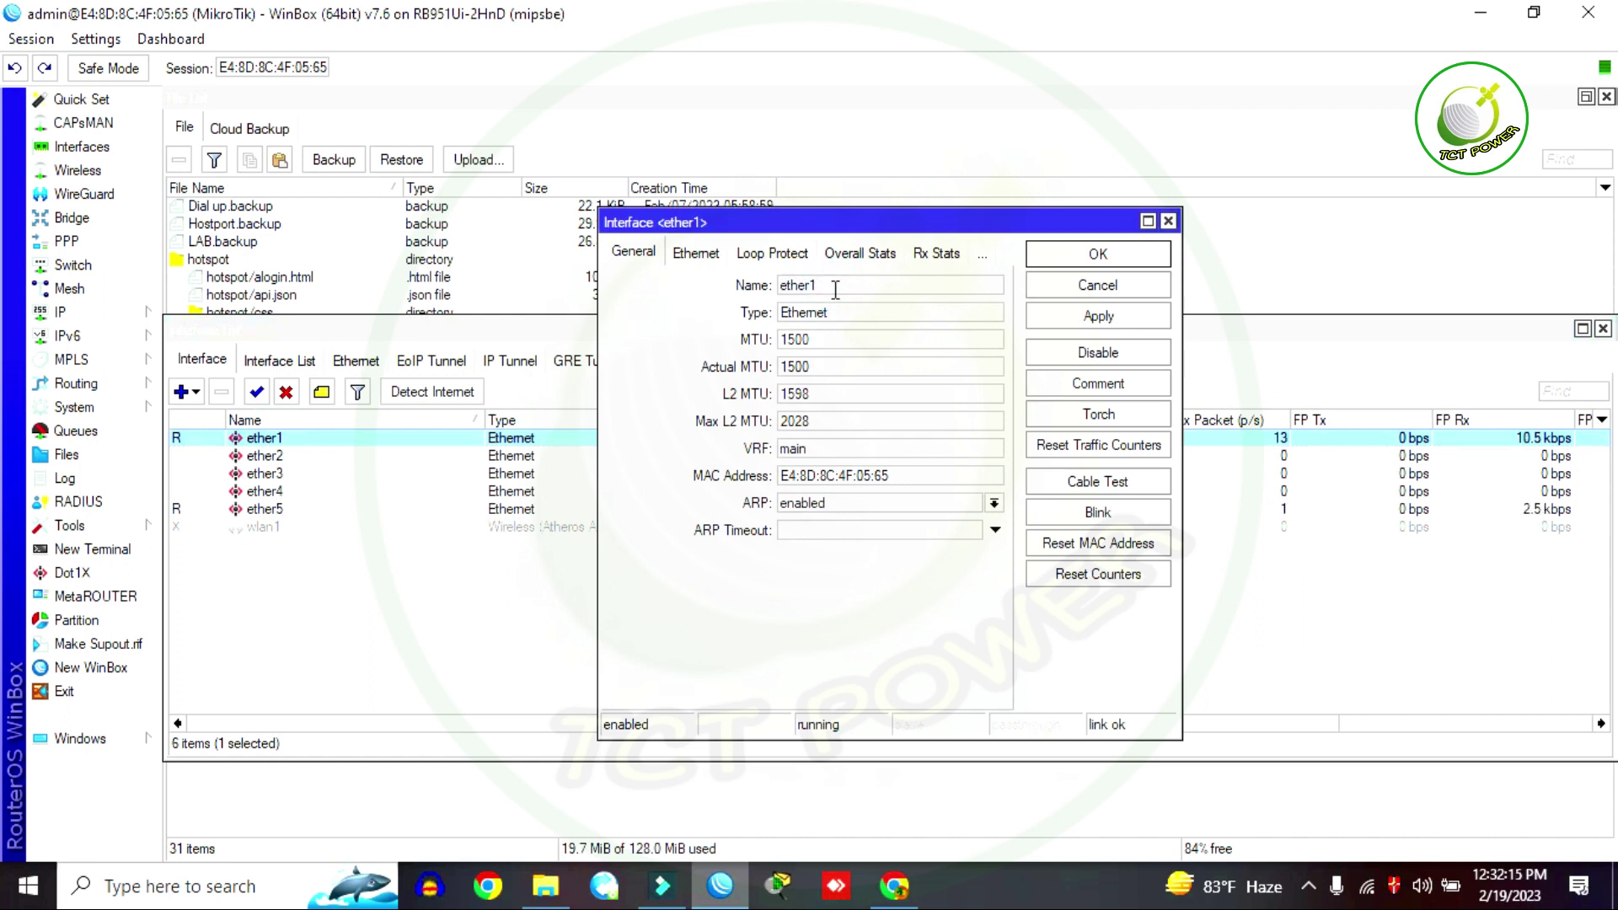
pyautogui.write('-PC')
pyautogui.click(1100, 318)
pyautogui.click(1093, 262)
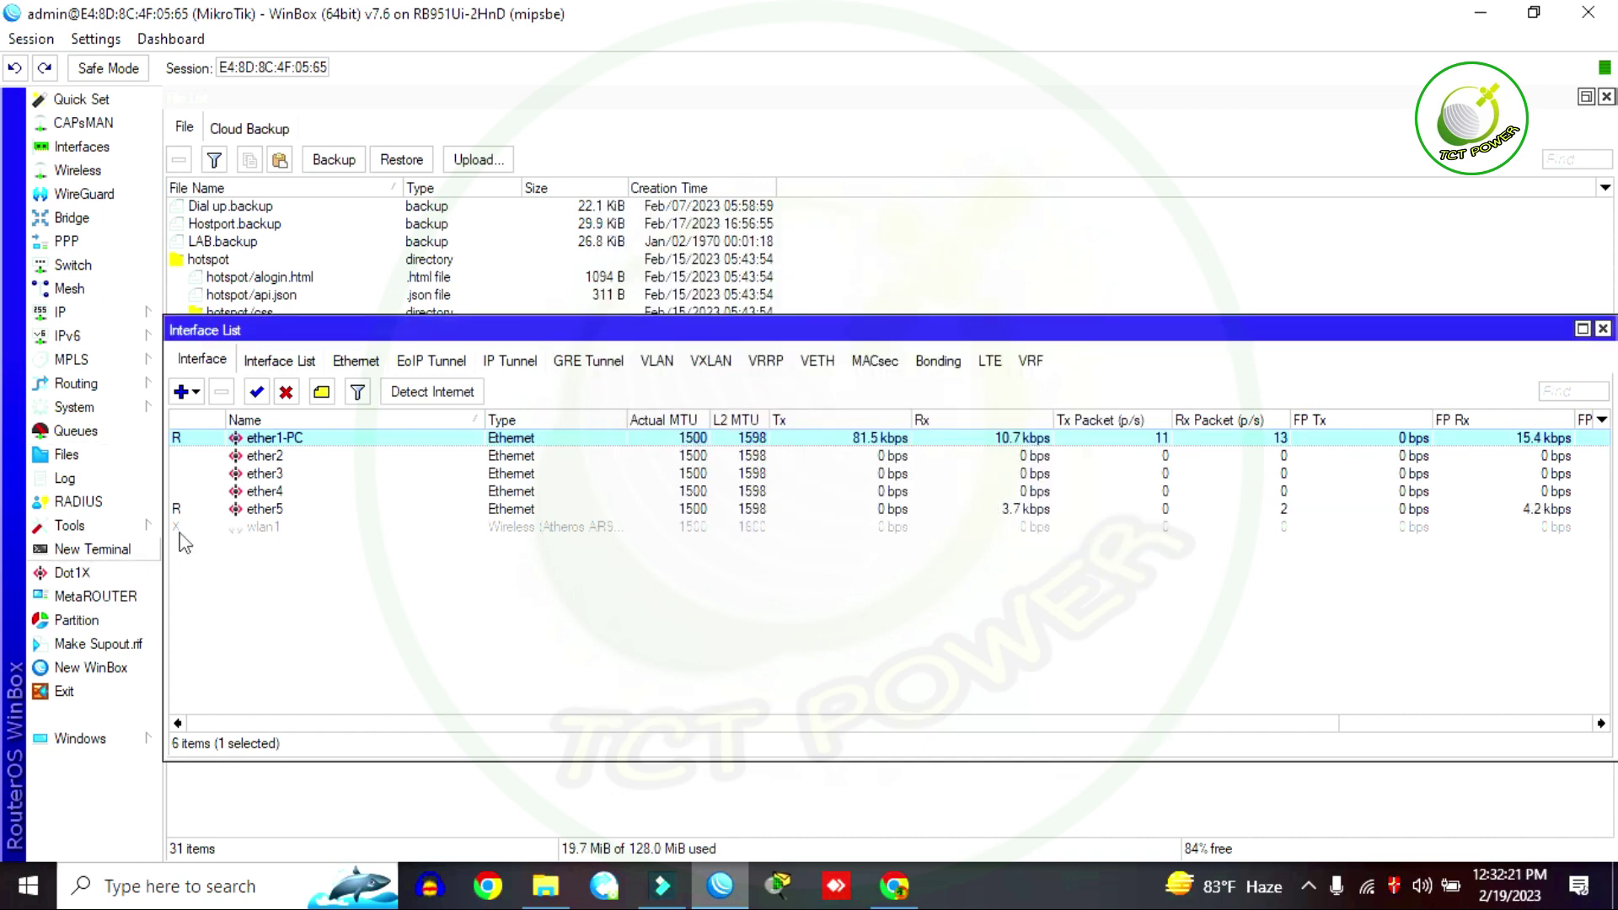
# Step: Rename interface ether5 to ether5 ISP
pyautogui.doubleClick(266, 509)
pyautogui.click(791, 287)
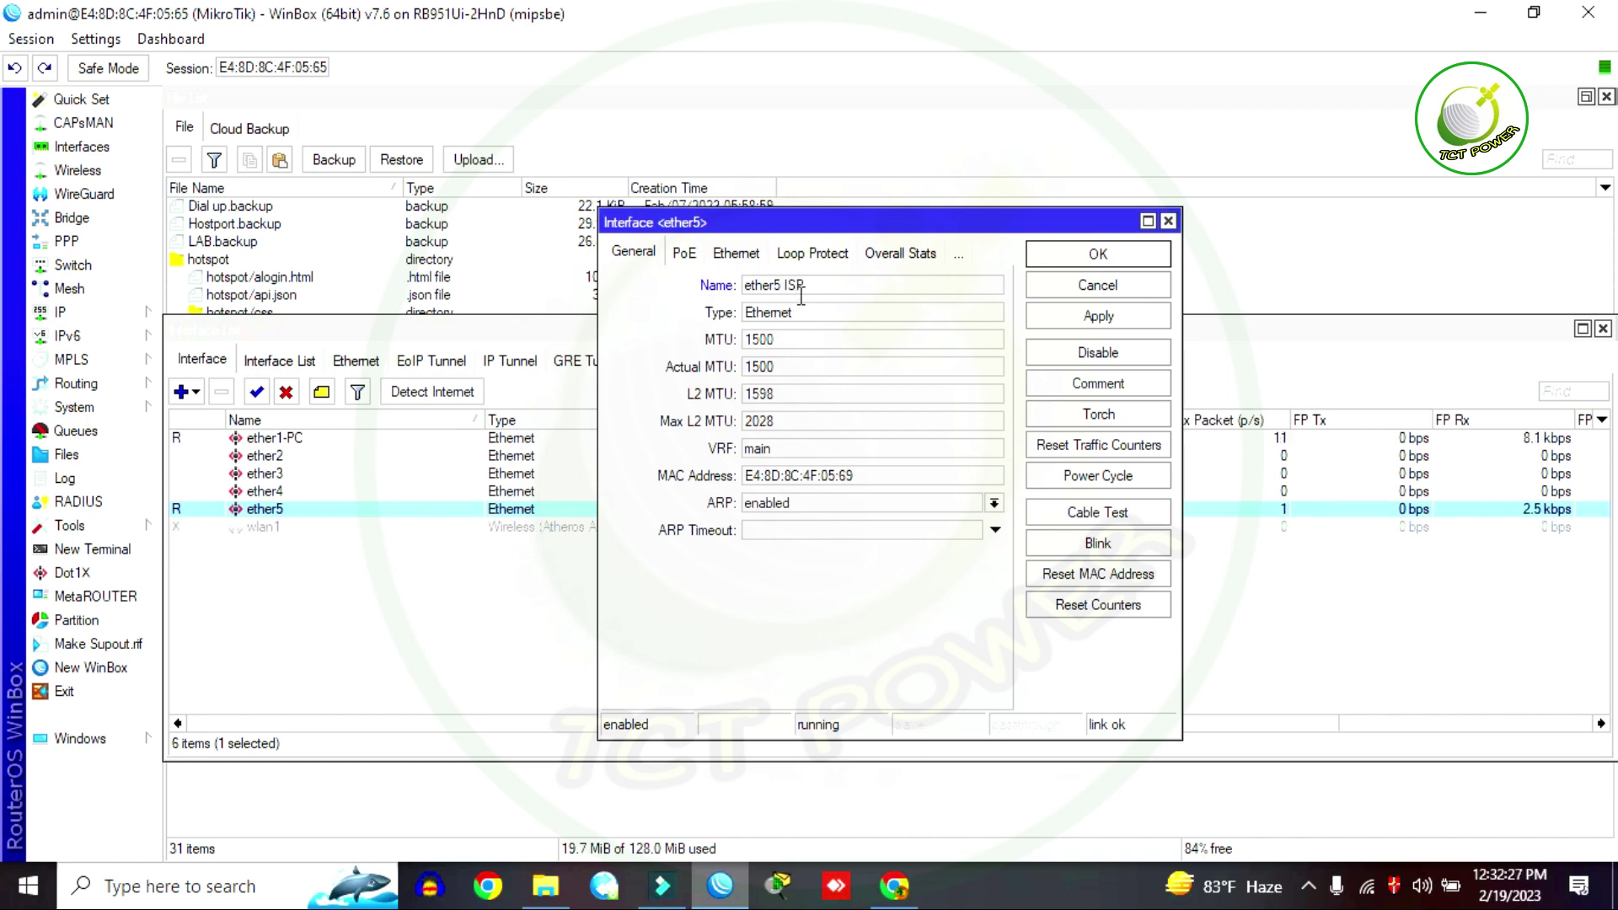
pyautogui.click(1111, 325)
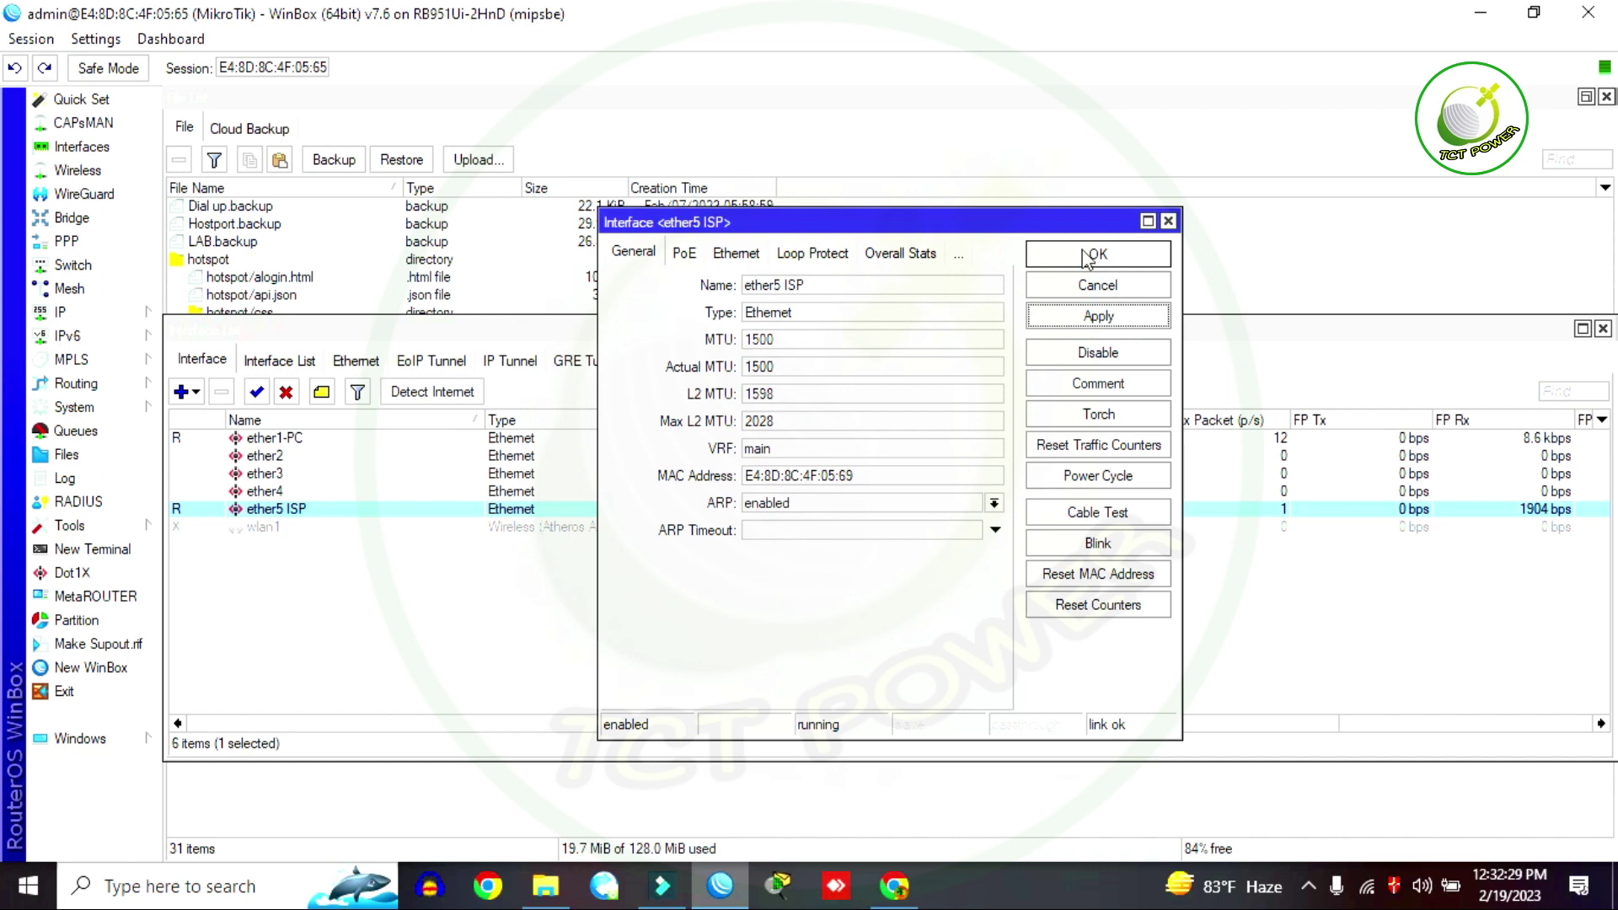
pyautogui.click(1089, 258)
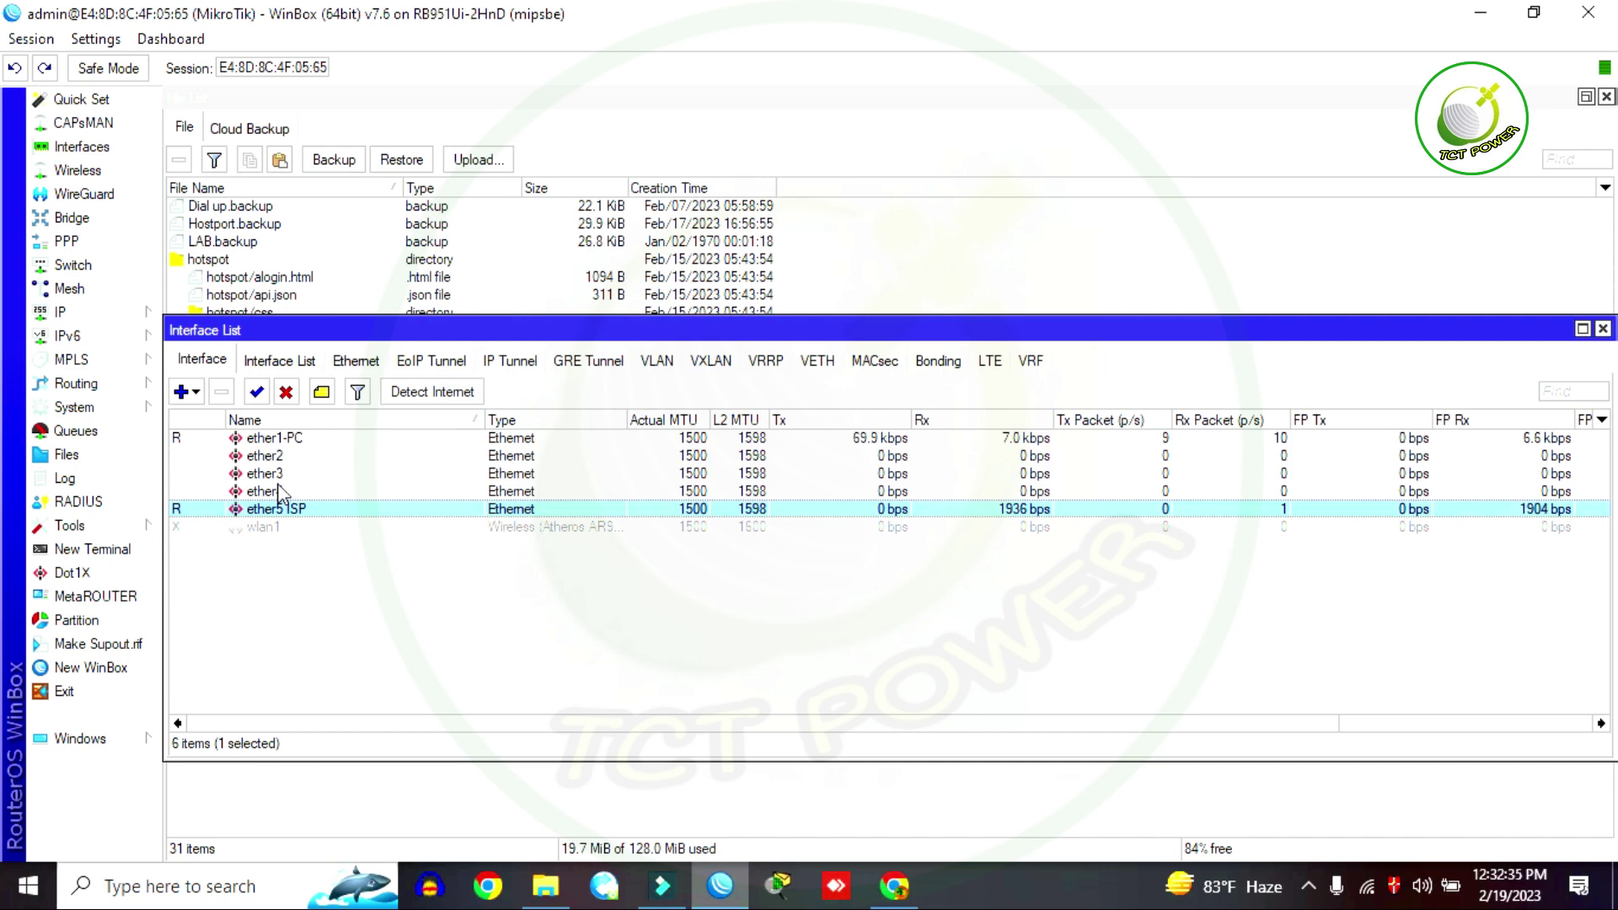
# Step: Rename interface ether2 to ether2 PC
pyautogui.click(265, 457)
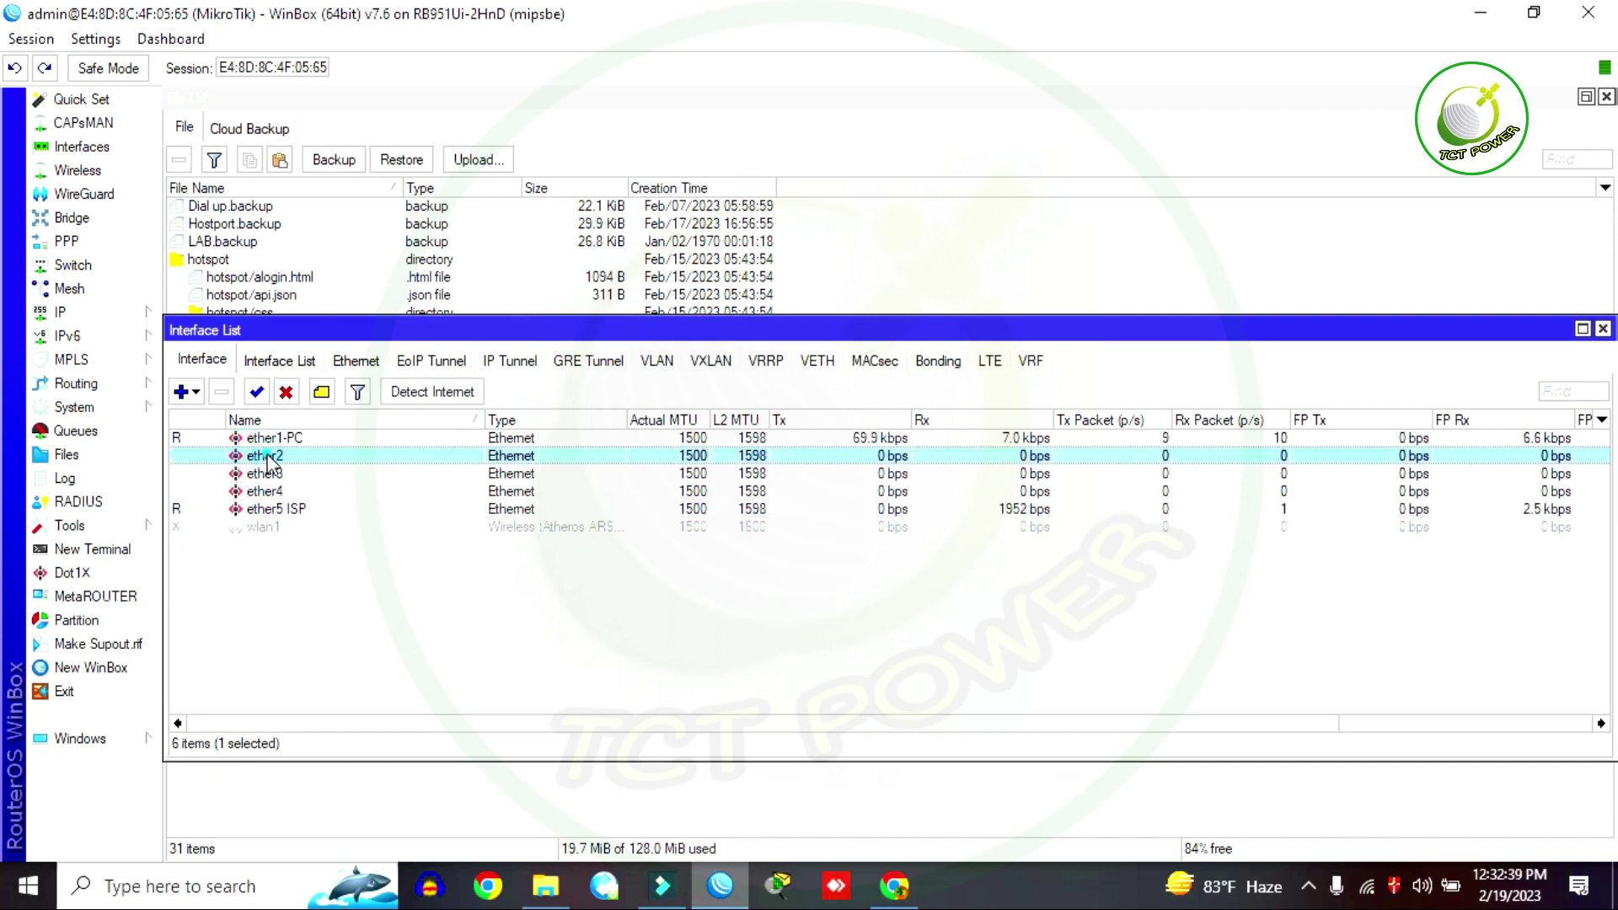
pyautogui.doubleClick(268, 458)
pyautogui.click(864, 292)
pyautogui.write('PC')
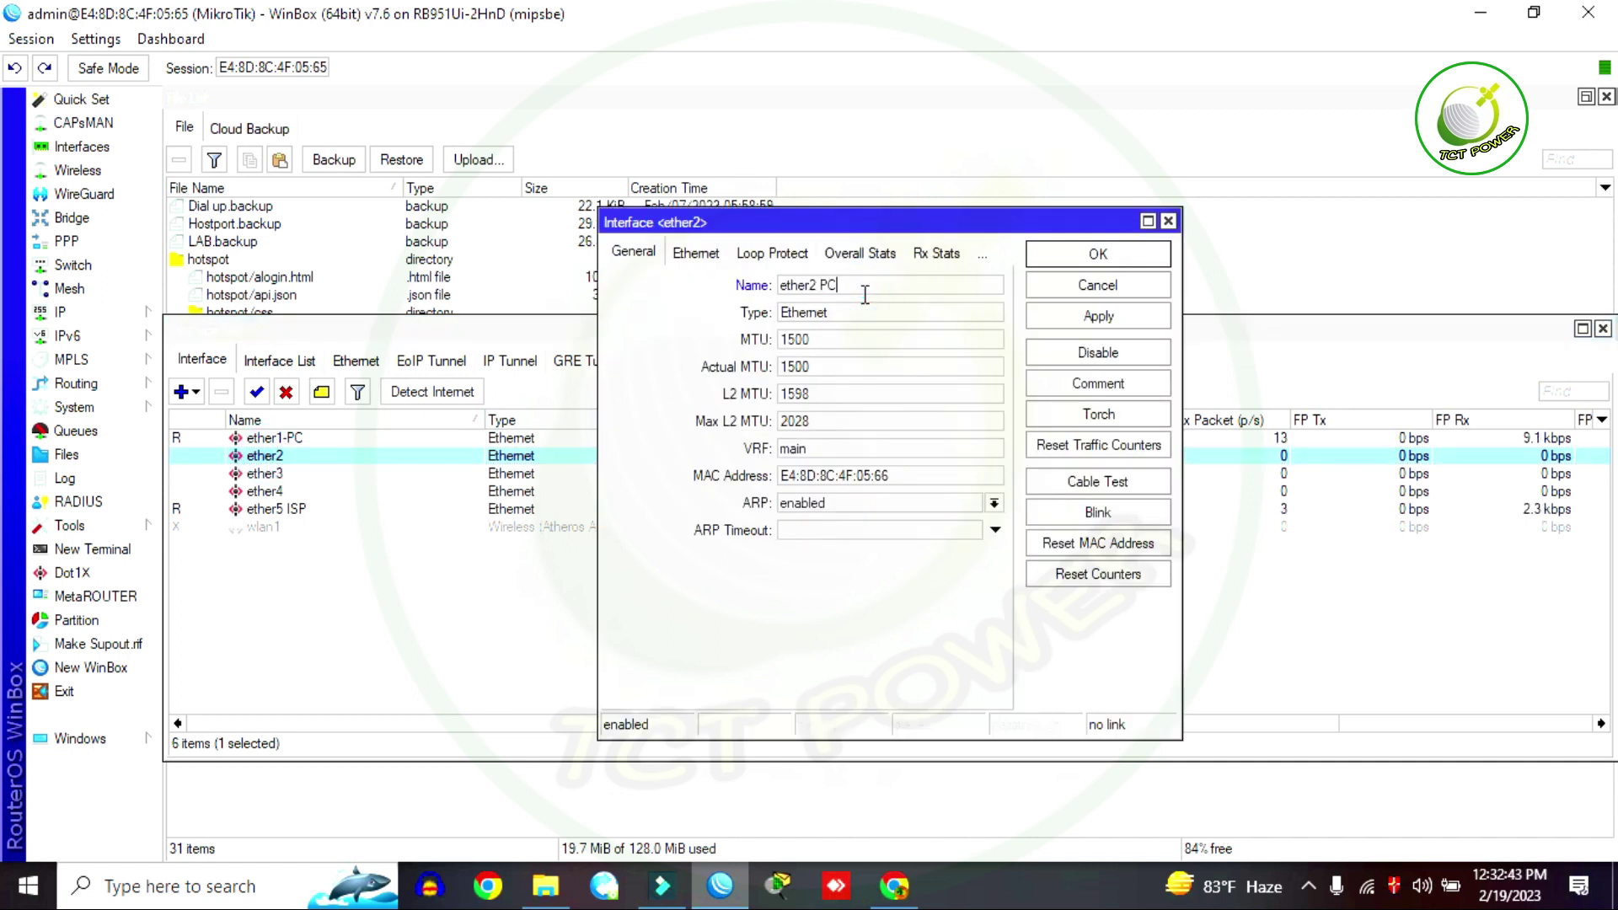
pyautogui.click(1098, 317)
pyautogui.click(1097, 254)
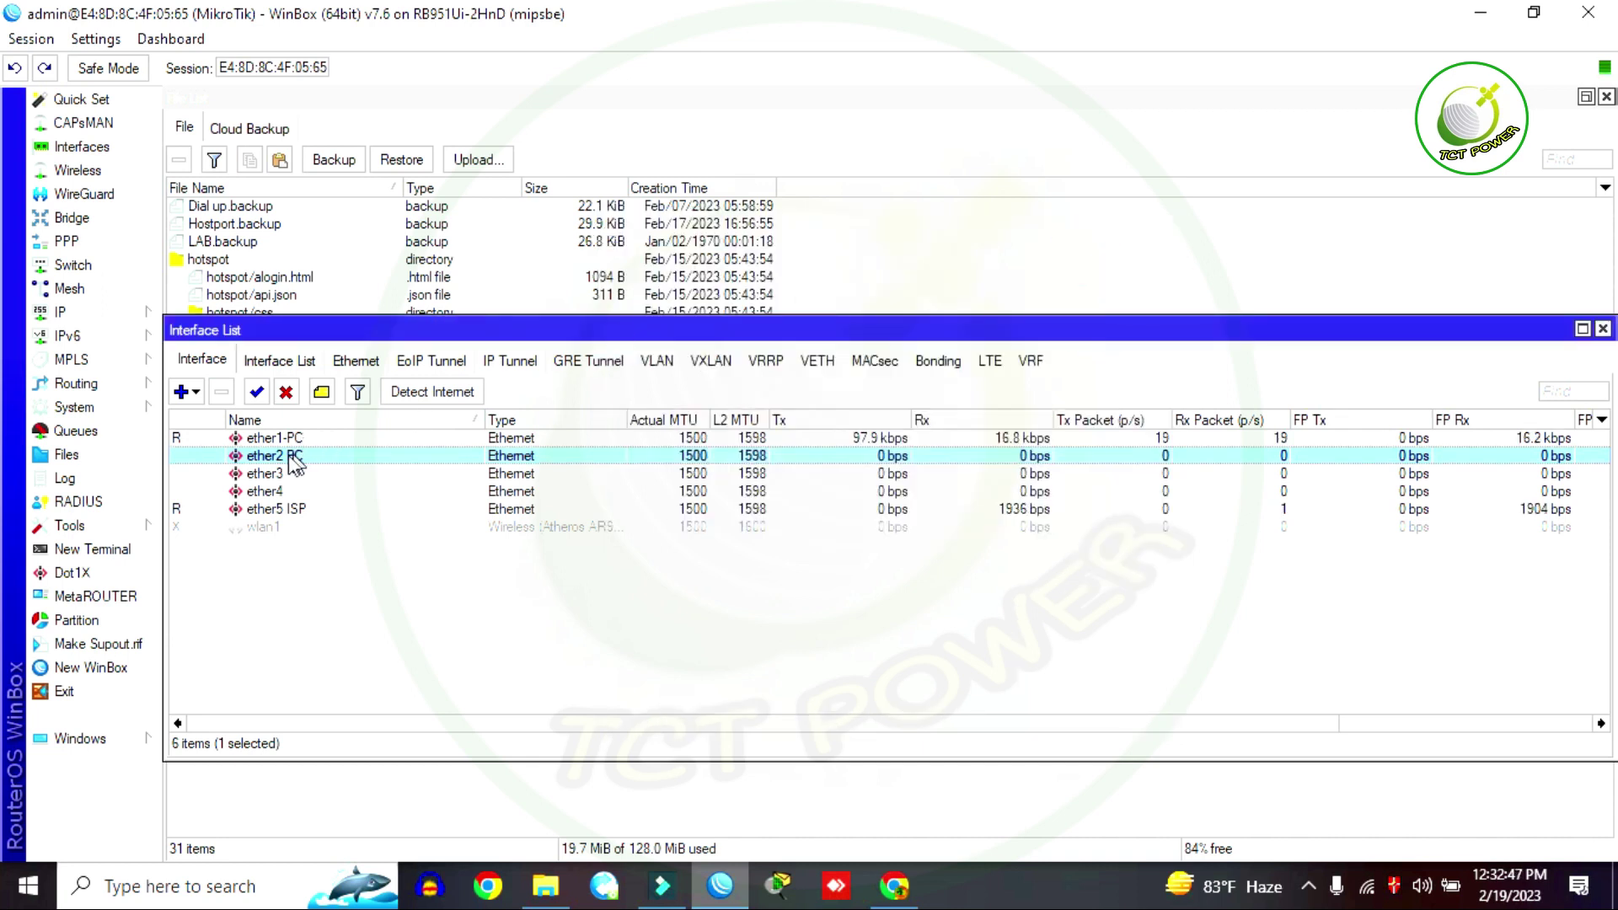
# Step: Rename ether3 to ether3 WIFI and close the interface list
pyautogui.doubleClick(268, 479)
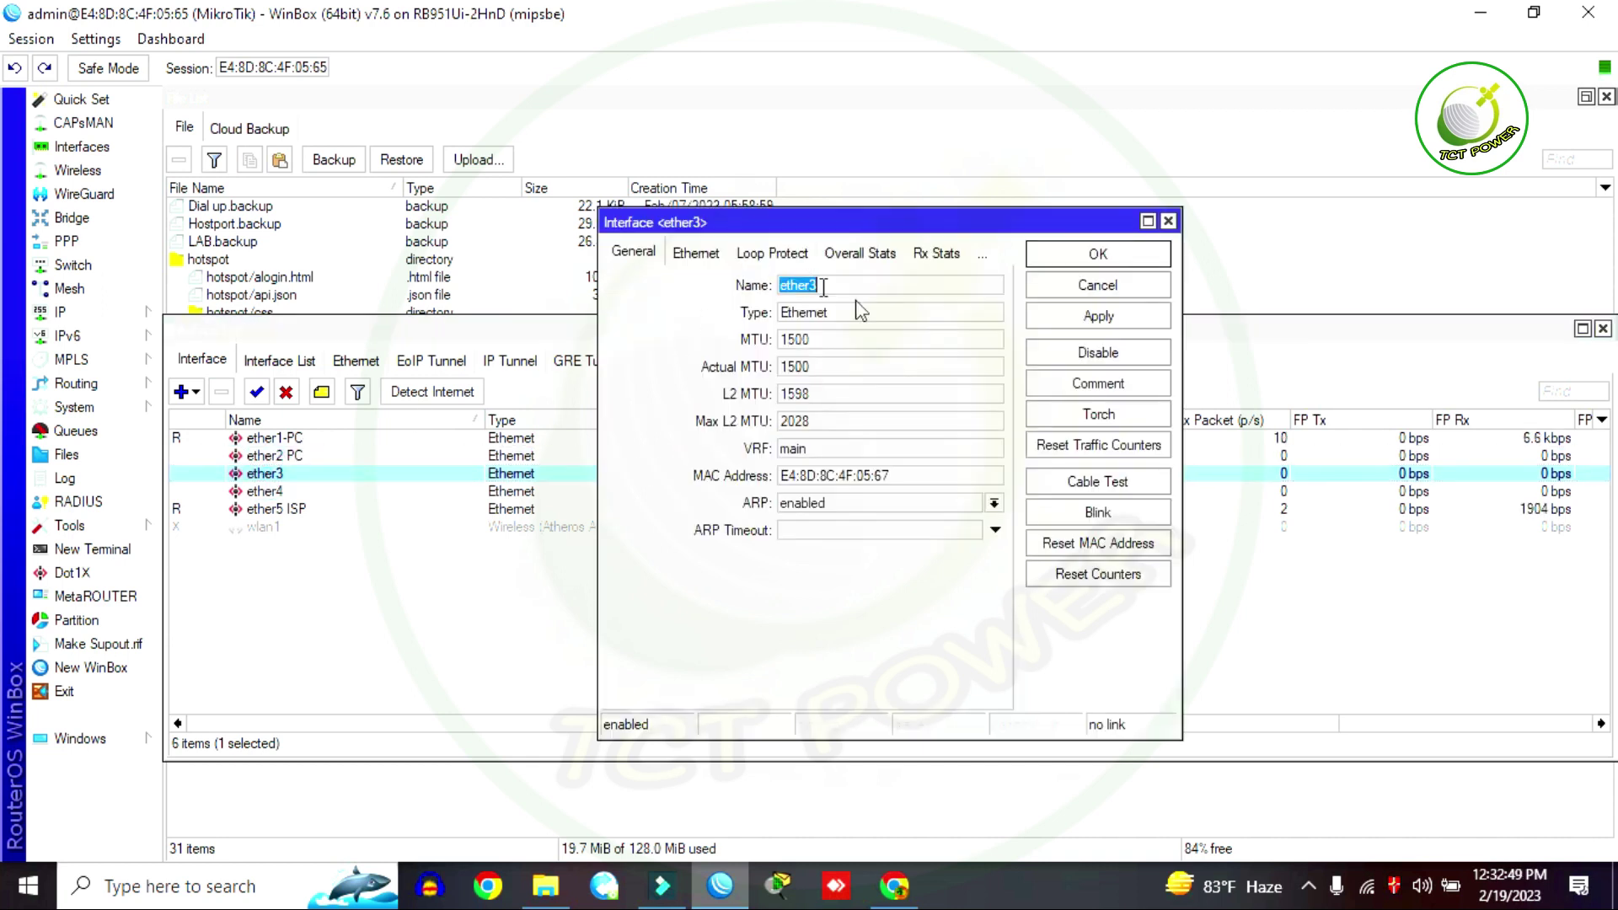
pyautogui.click(852, 287)
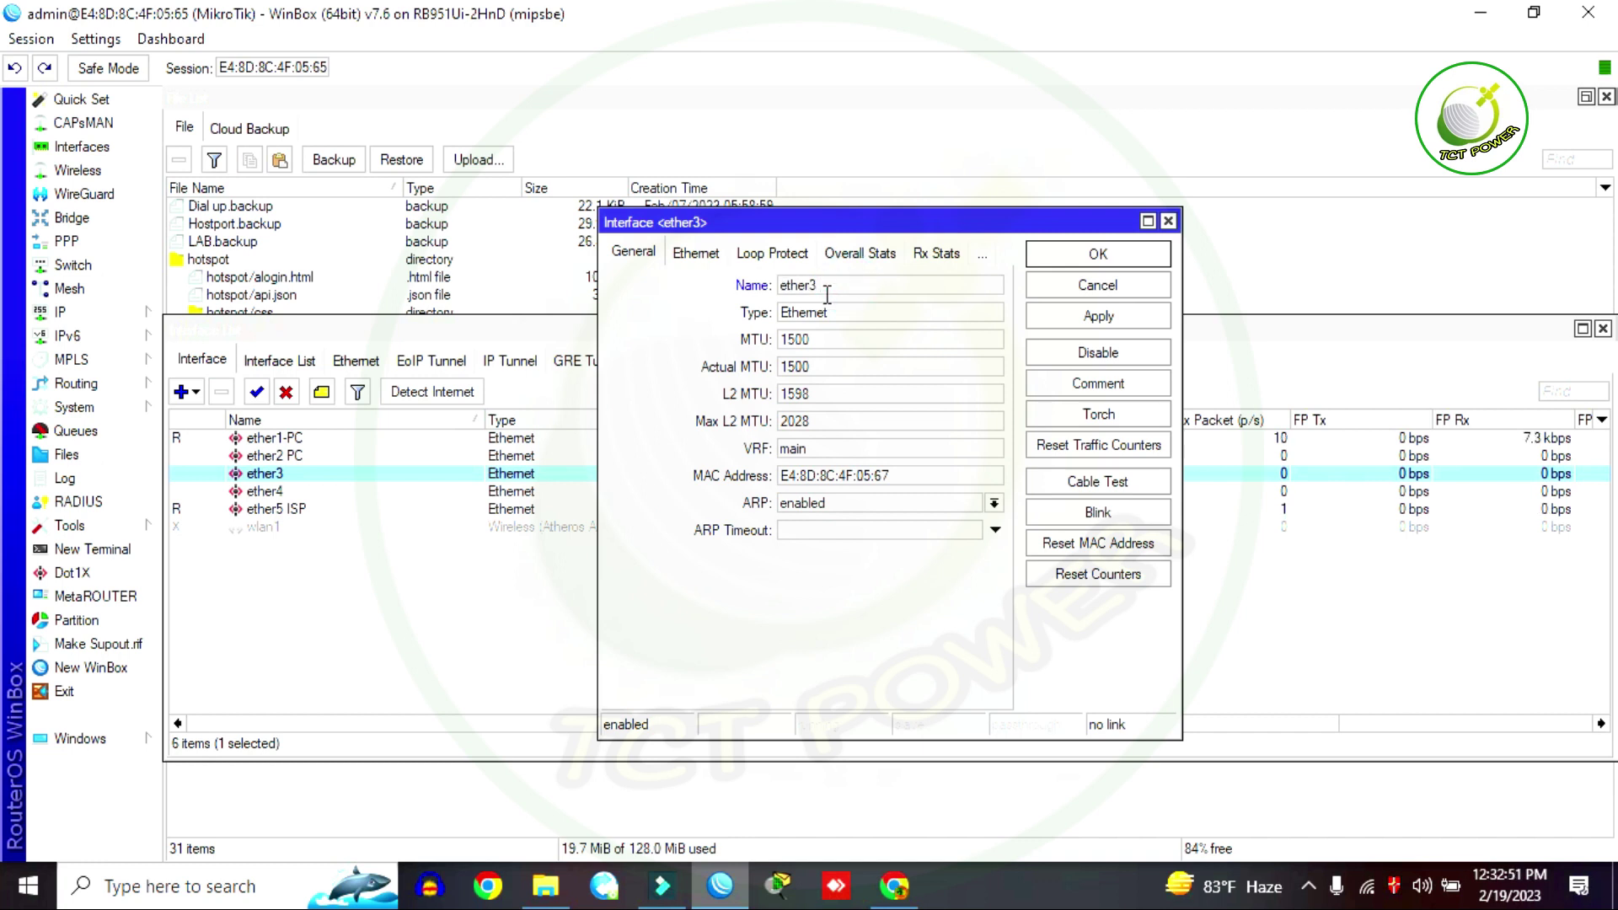
pyautogui.write('WIFI')
pyautogui.click(1106, 317)
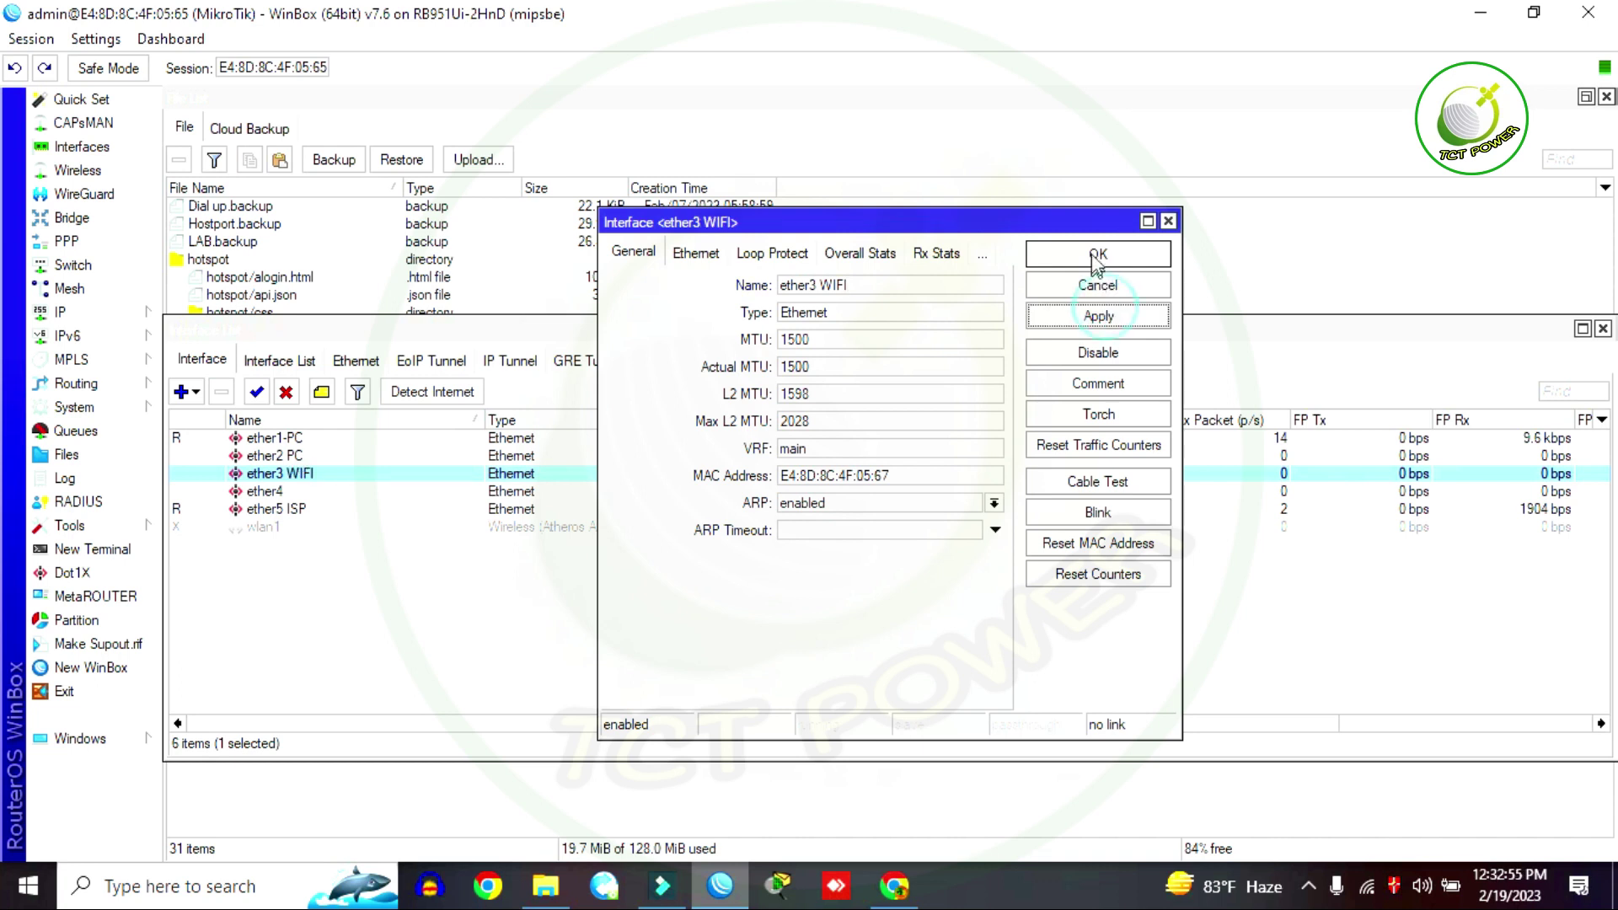
pyautogui.click(1096, 254)
pyautogui.click(263, 494)
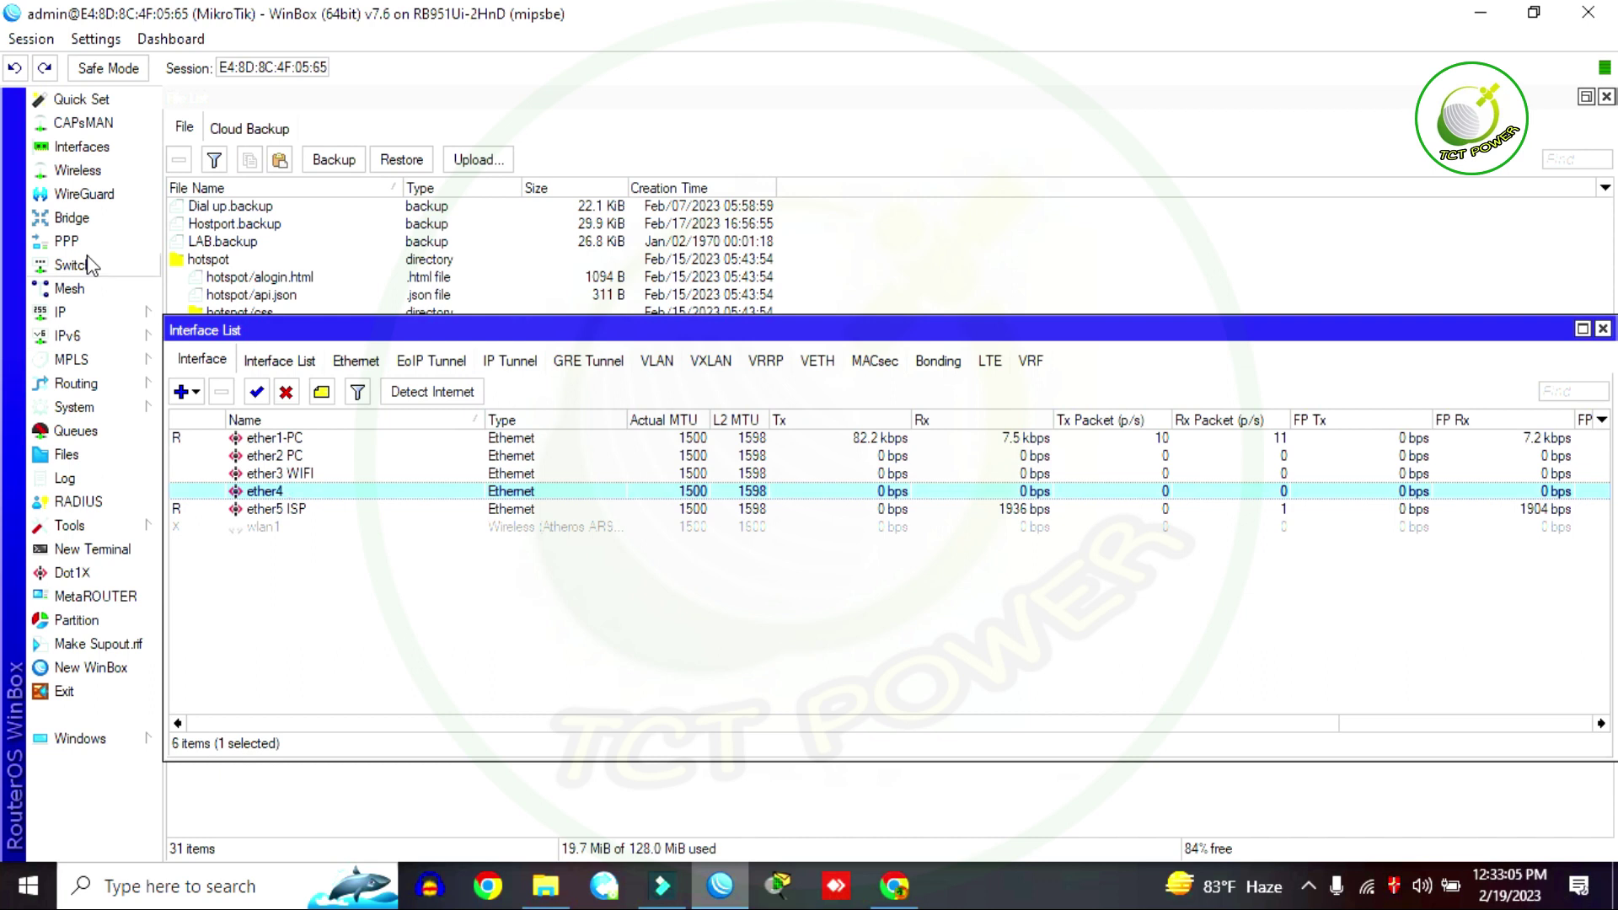
pyautogui.click(1603, 329)
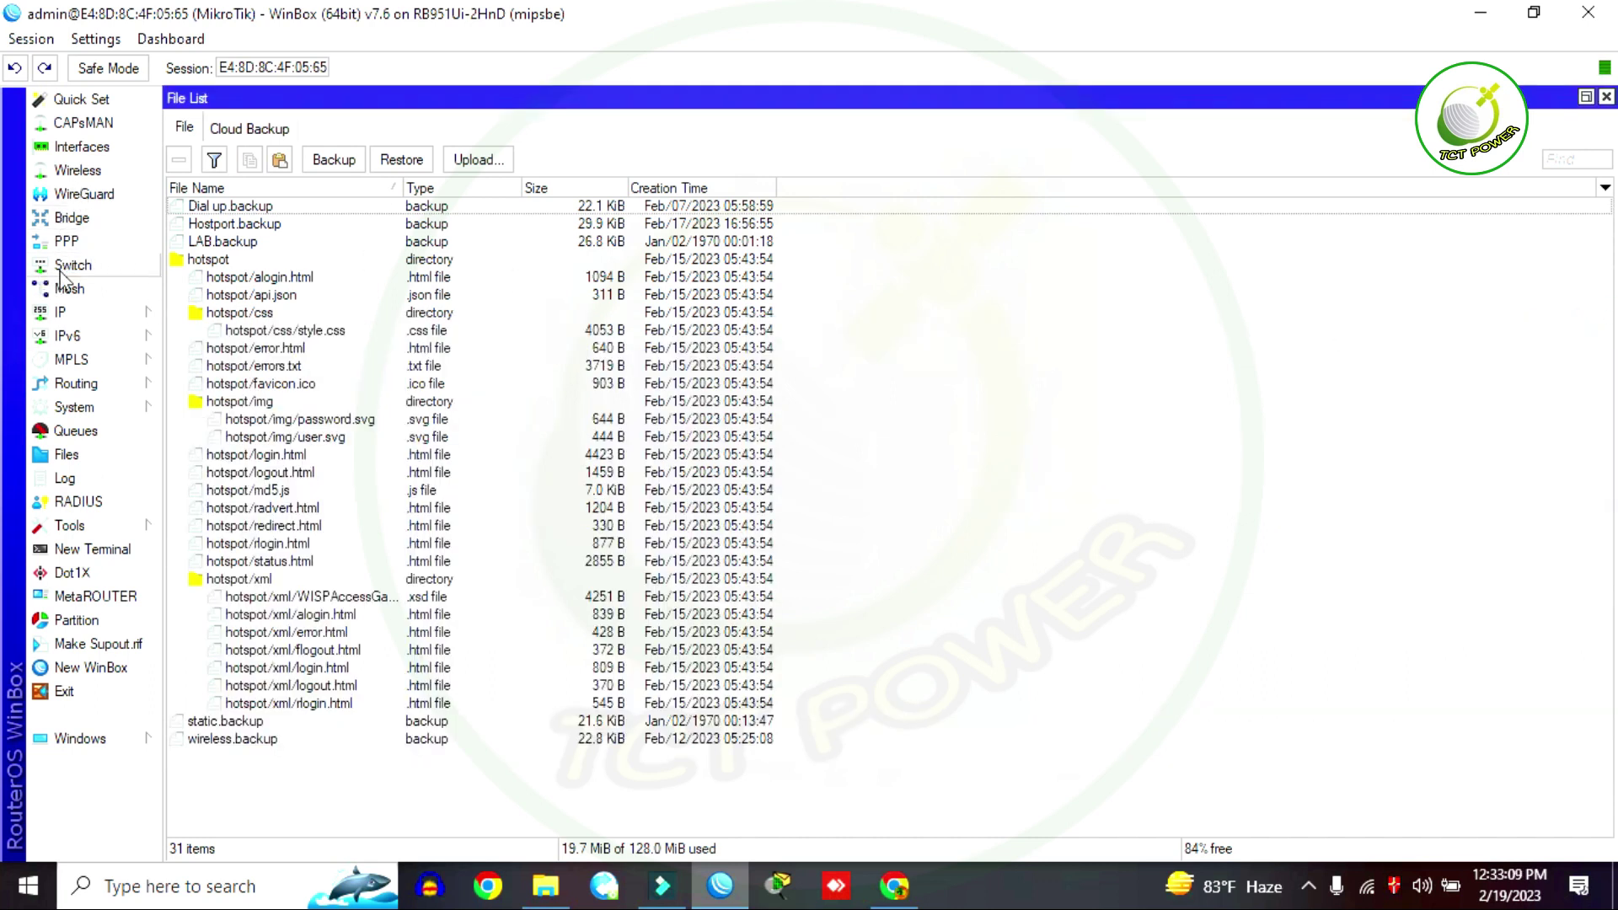
# Step: Add address 172.168.13.1/24 on ether1-PC, then close the Address List
pyautogui.click(66, 314)
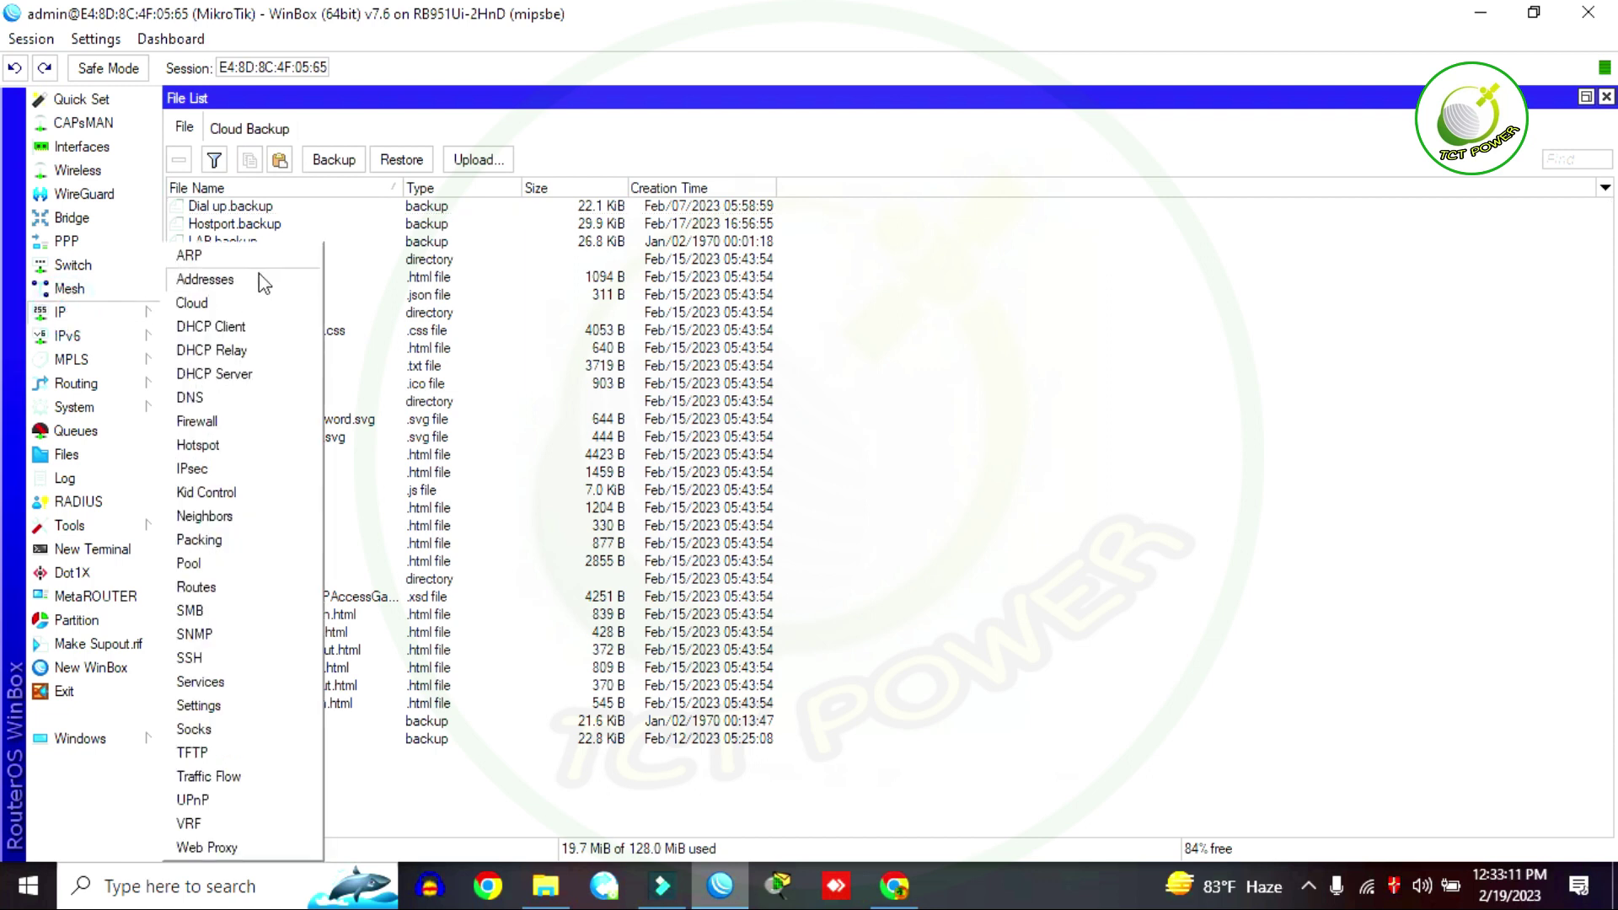
pyautogui.click(257, 280)
pyautogui.click(880, 193)
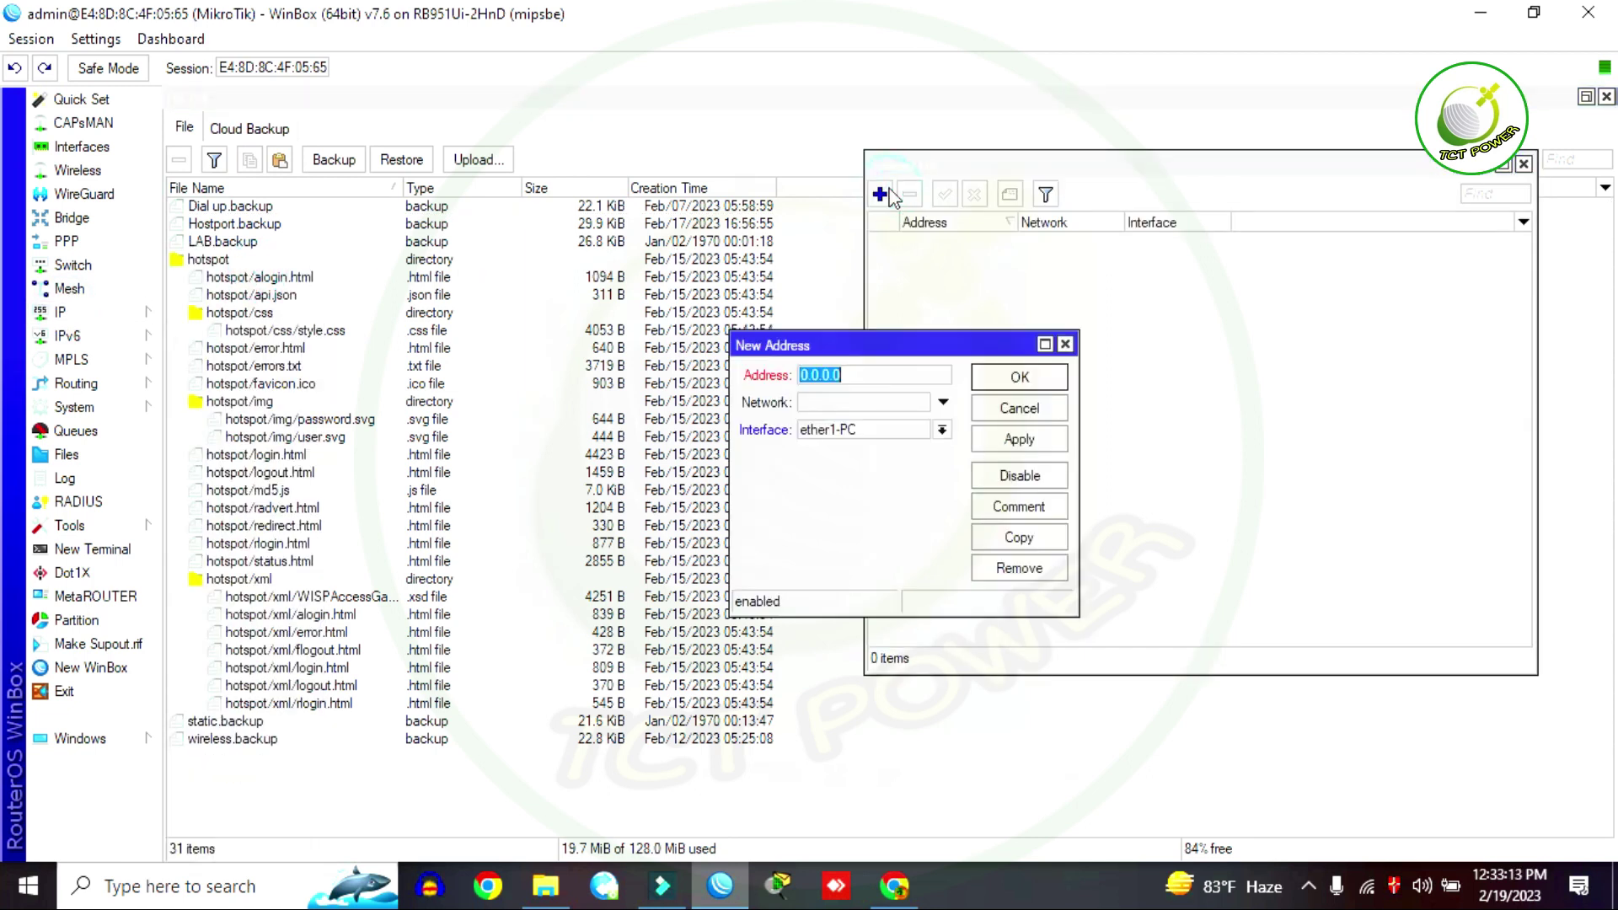
pyautogui.write('172.168.13.1/24')
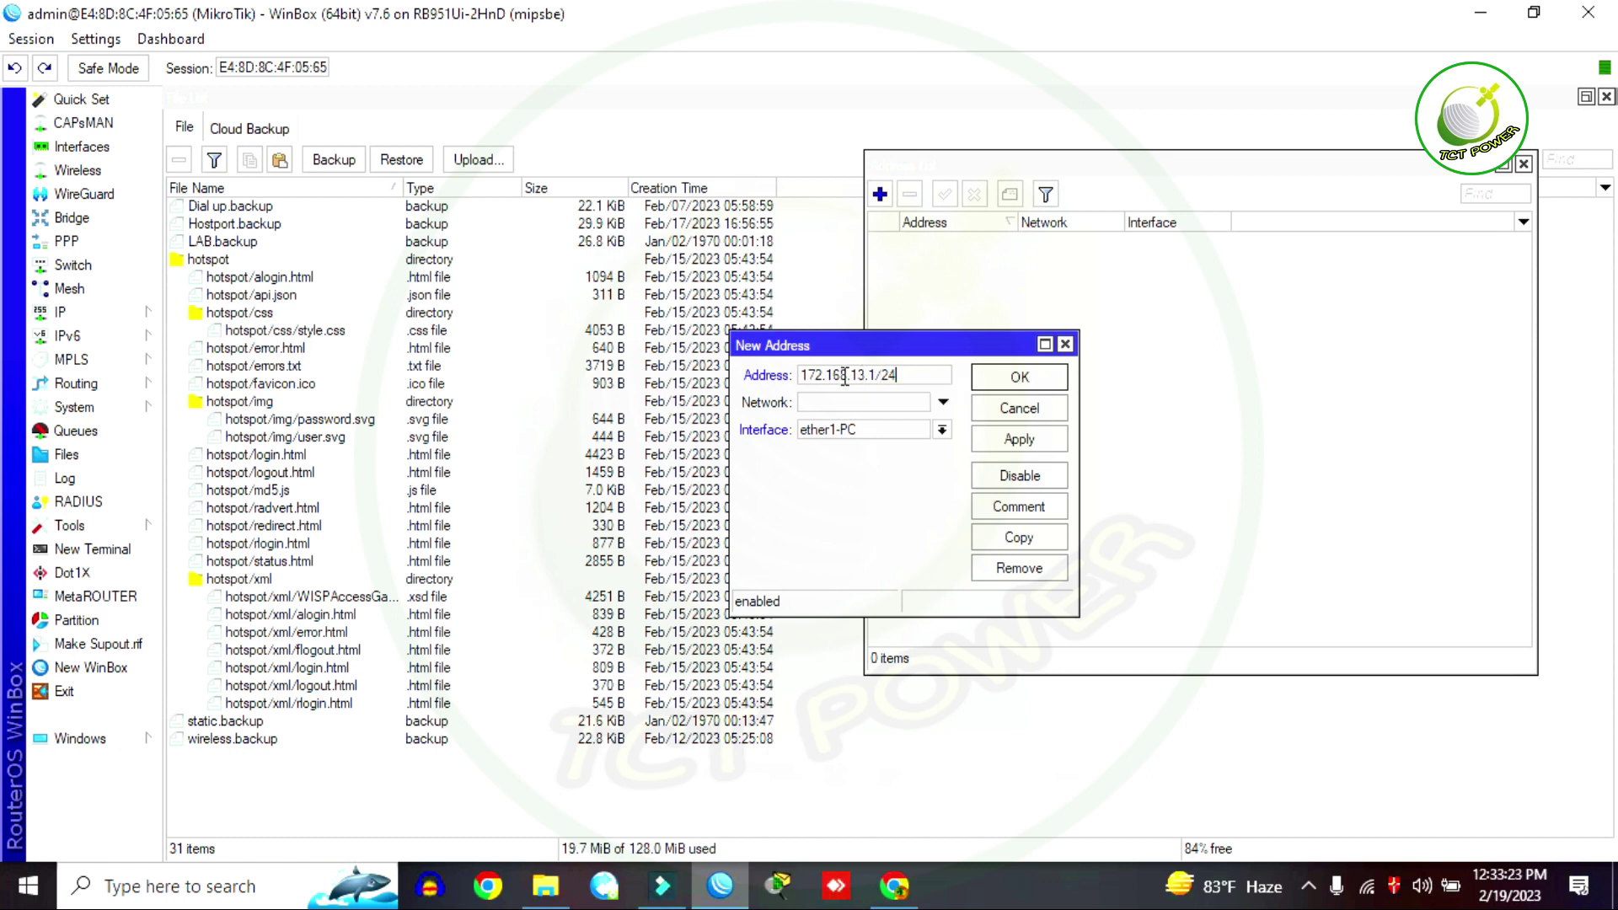
pyautogui.click(1024, 441)
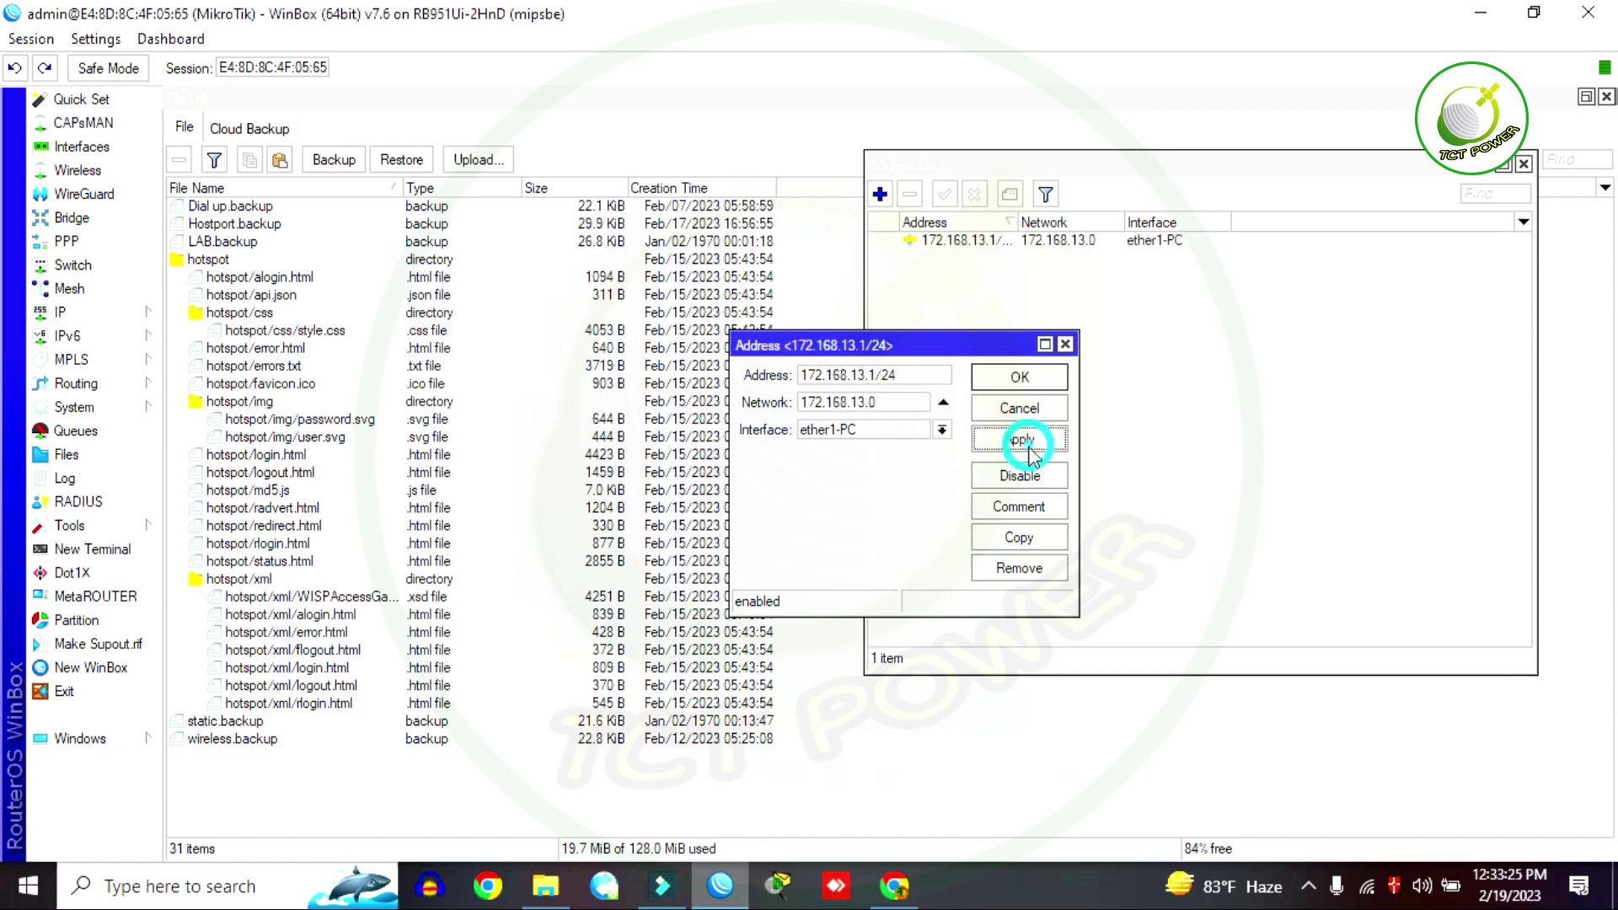
pyautogui.click(1039, 384)
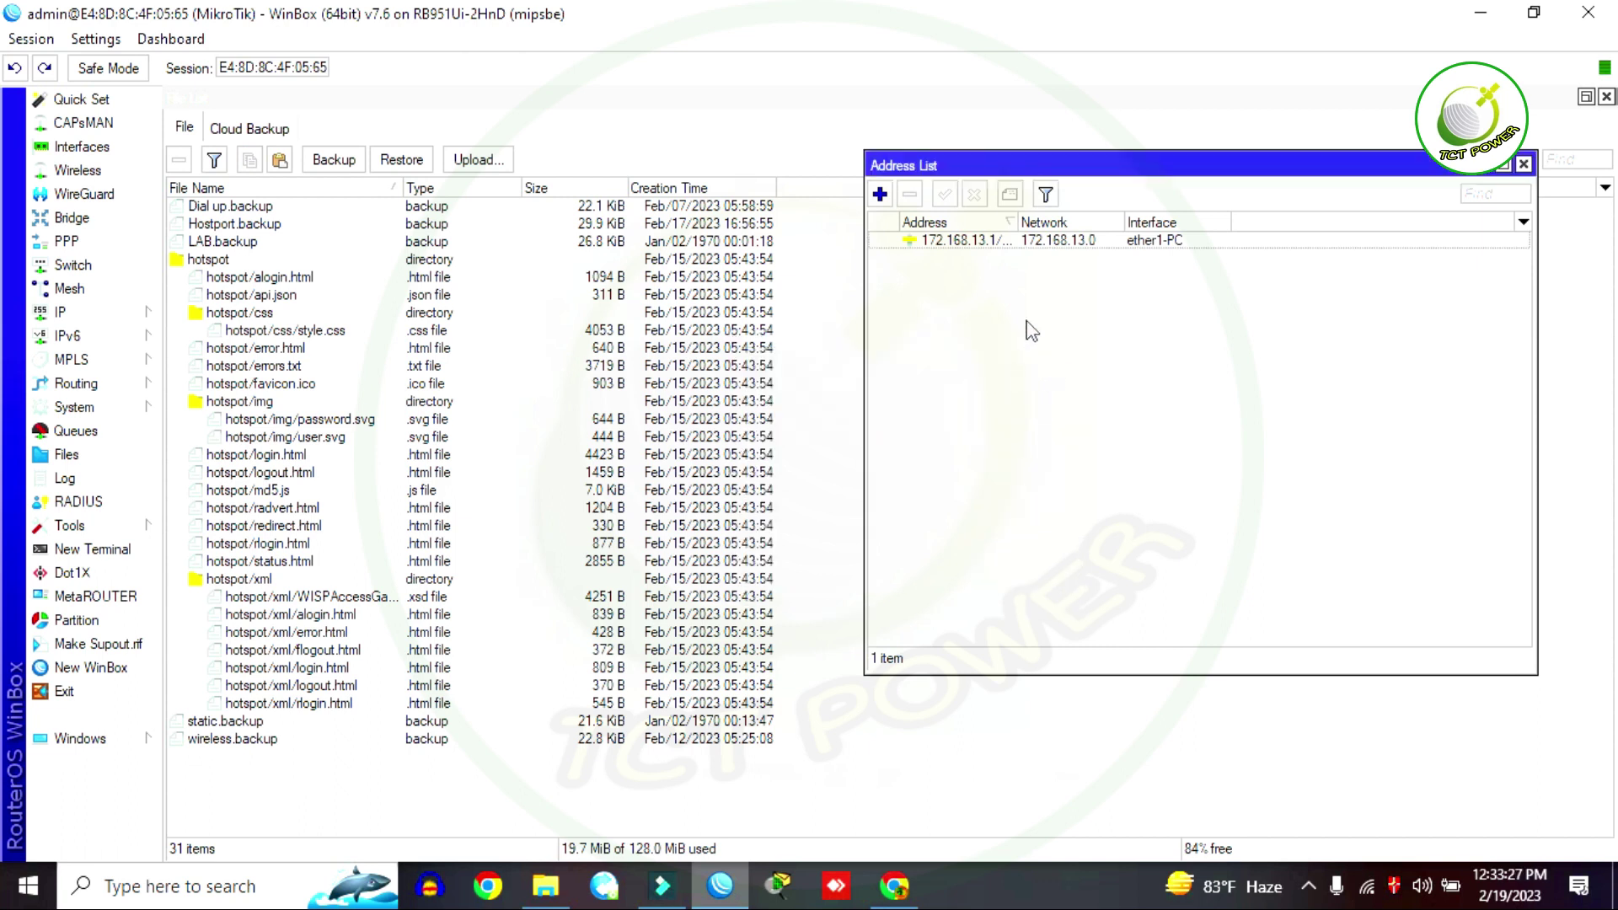
pyautogui.click(1524, 164)
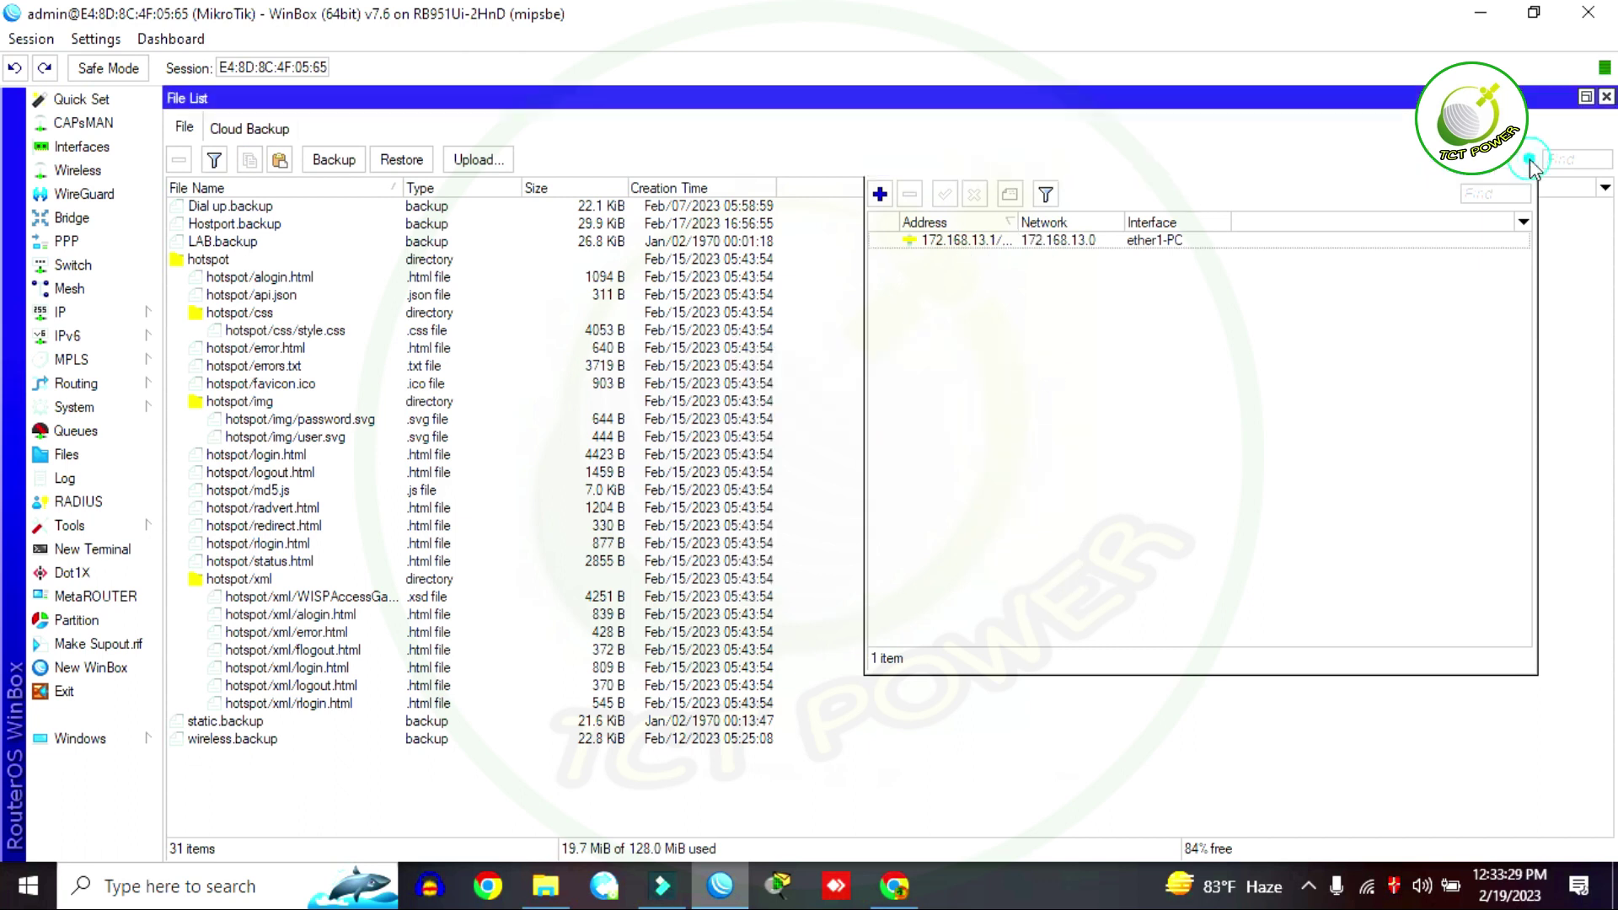
# Step: Add a DHCP client on ether5 ISP, which binds 192.168.0.2/24, and close the client list
pyautogui.click(108, 315)
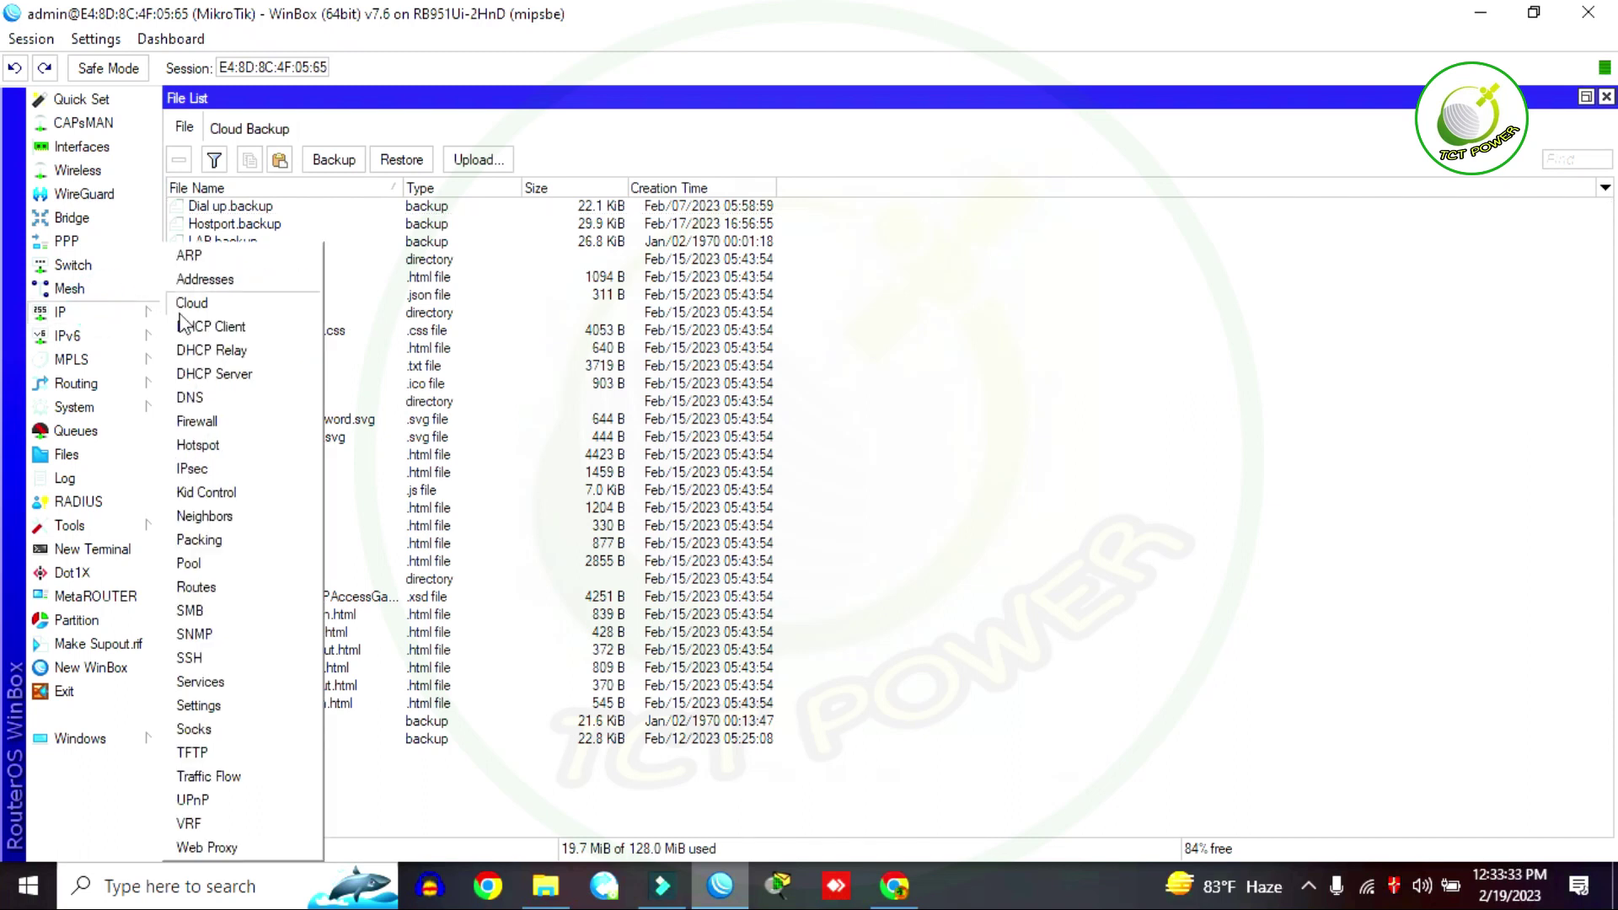
pyautogui.click(207, 323)
pyautogui.moveTo(504, 300); pyautogui.dragTo(809, 205)
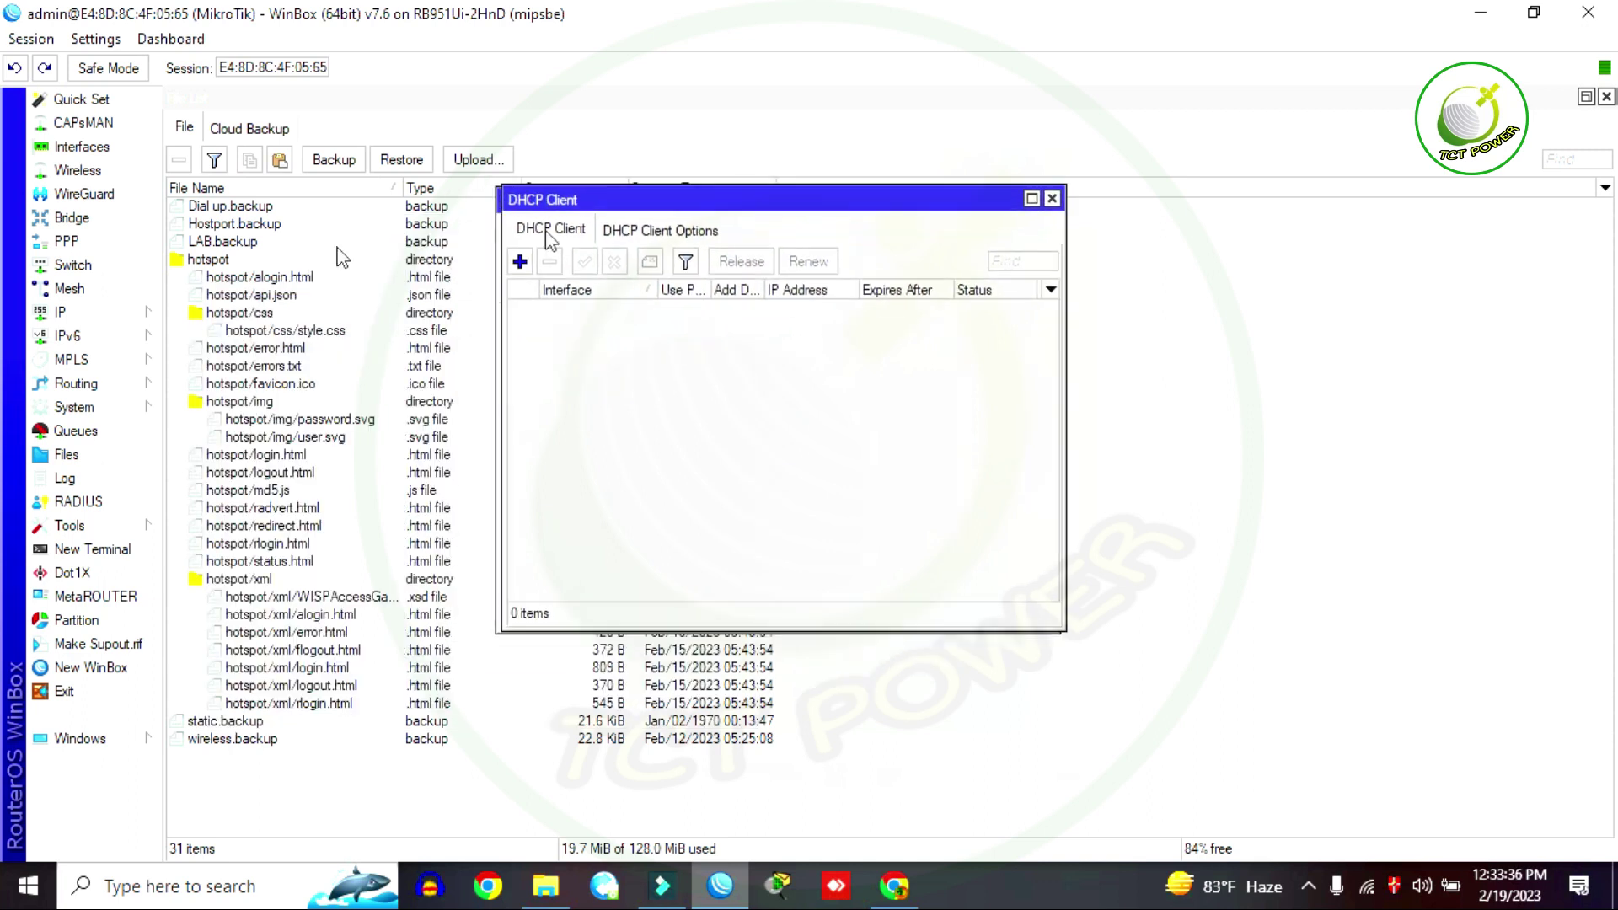
pyautogui.click(114, 316)
pyautogui.click(222, 325)
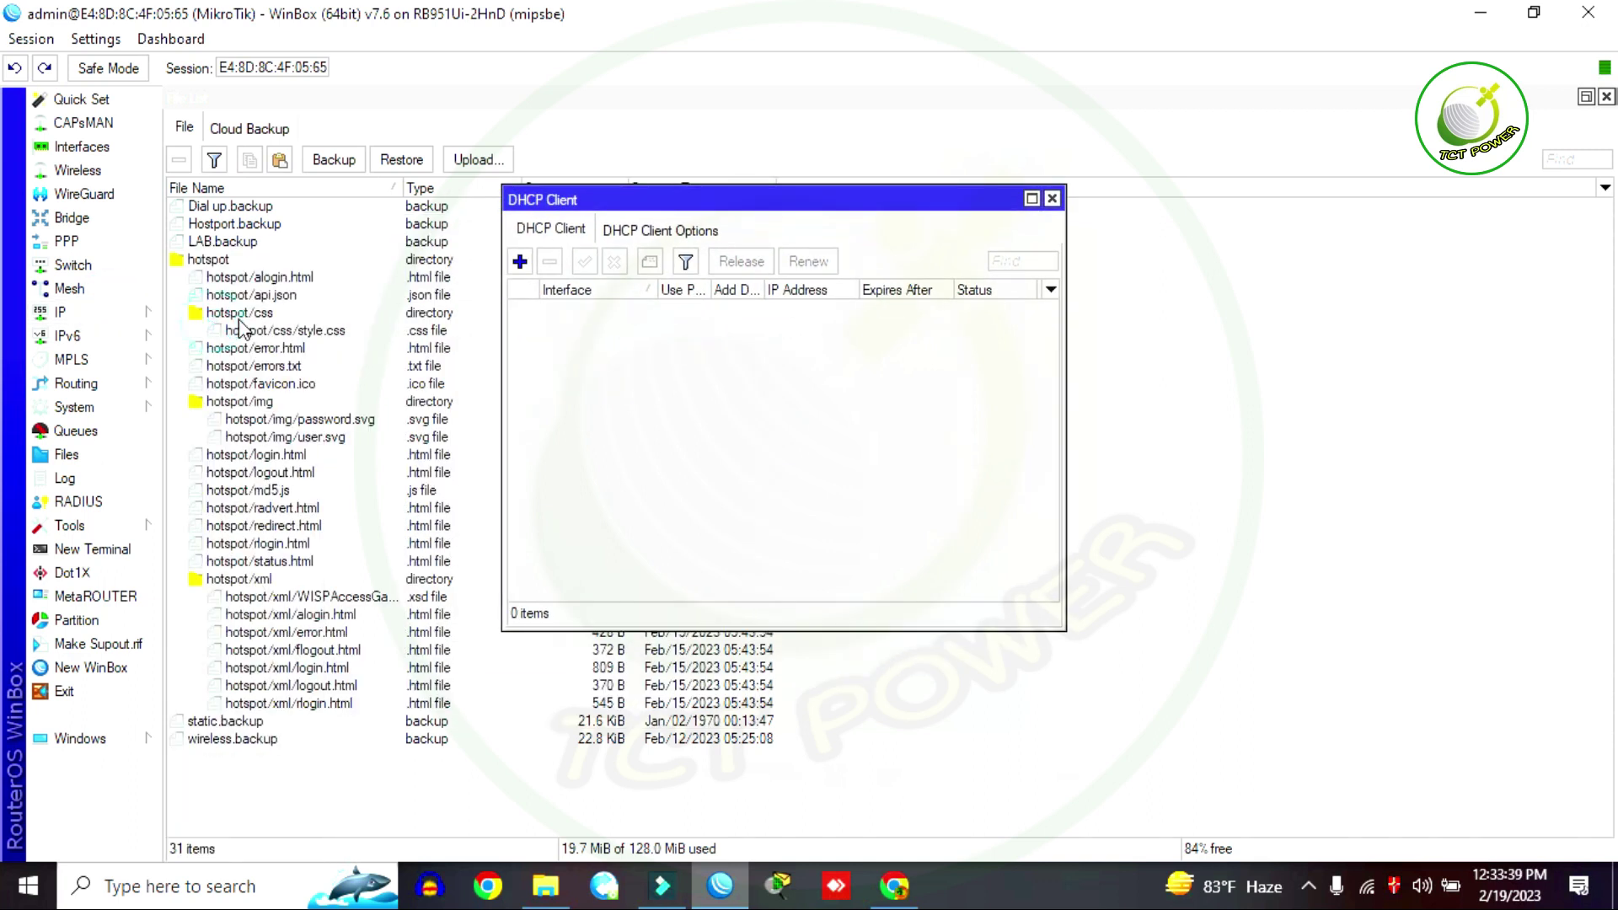
pyautogui.click(520, 262)
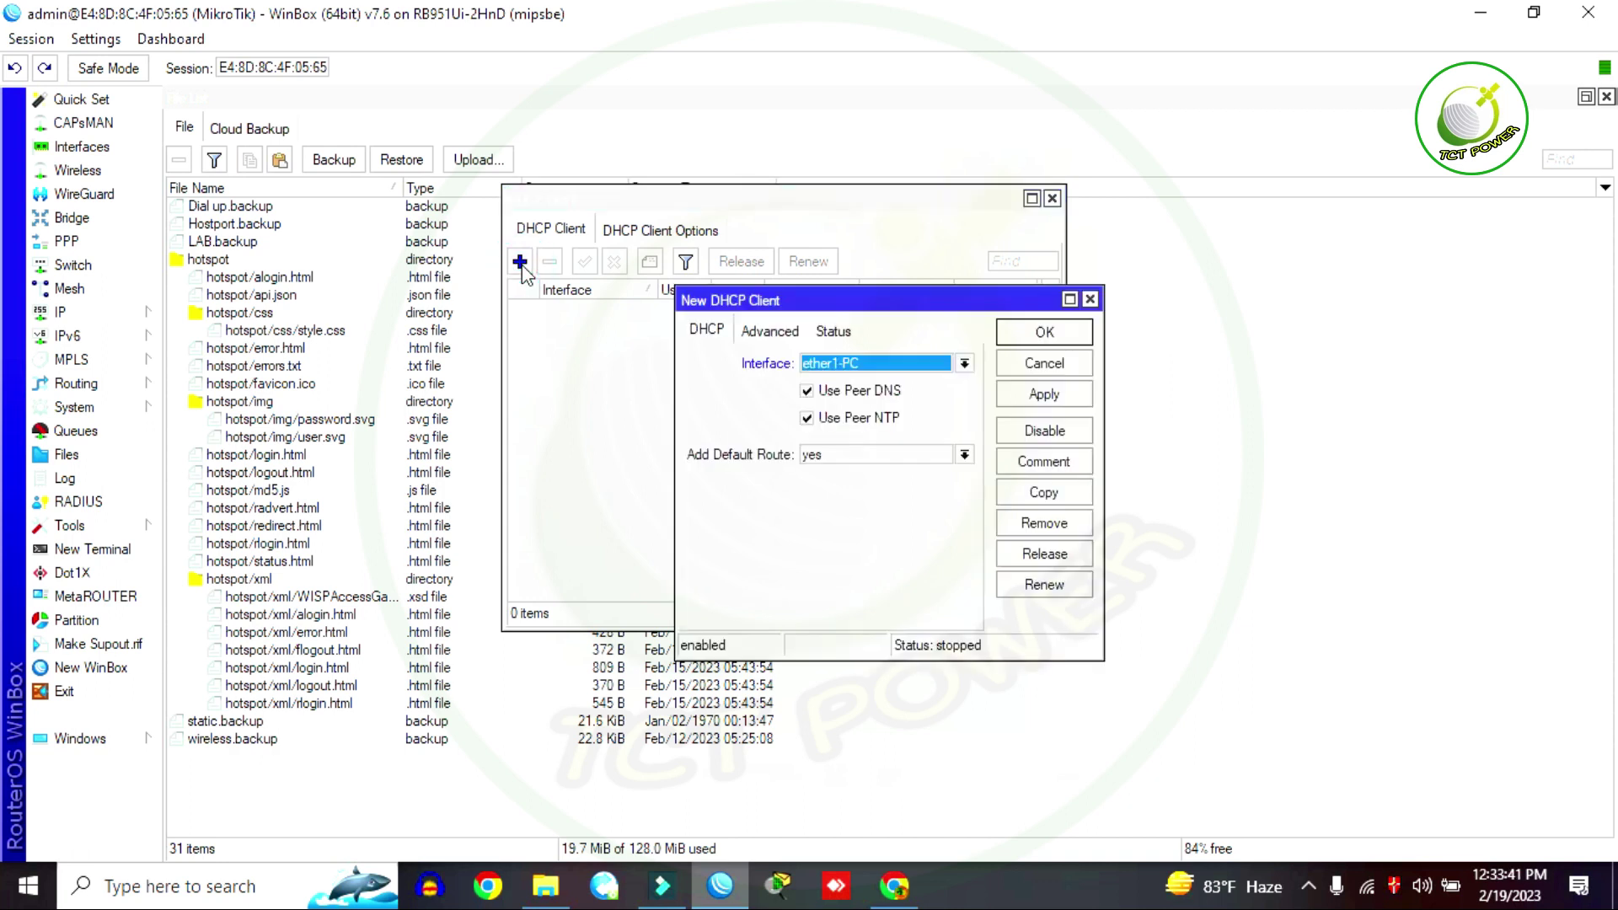
pyautogui.click(854, 363)
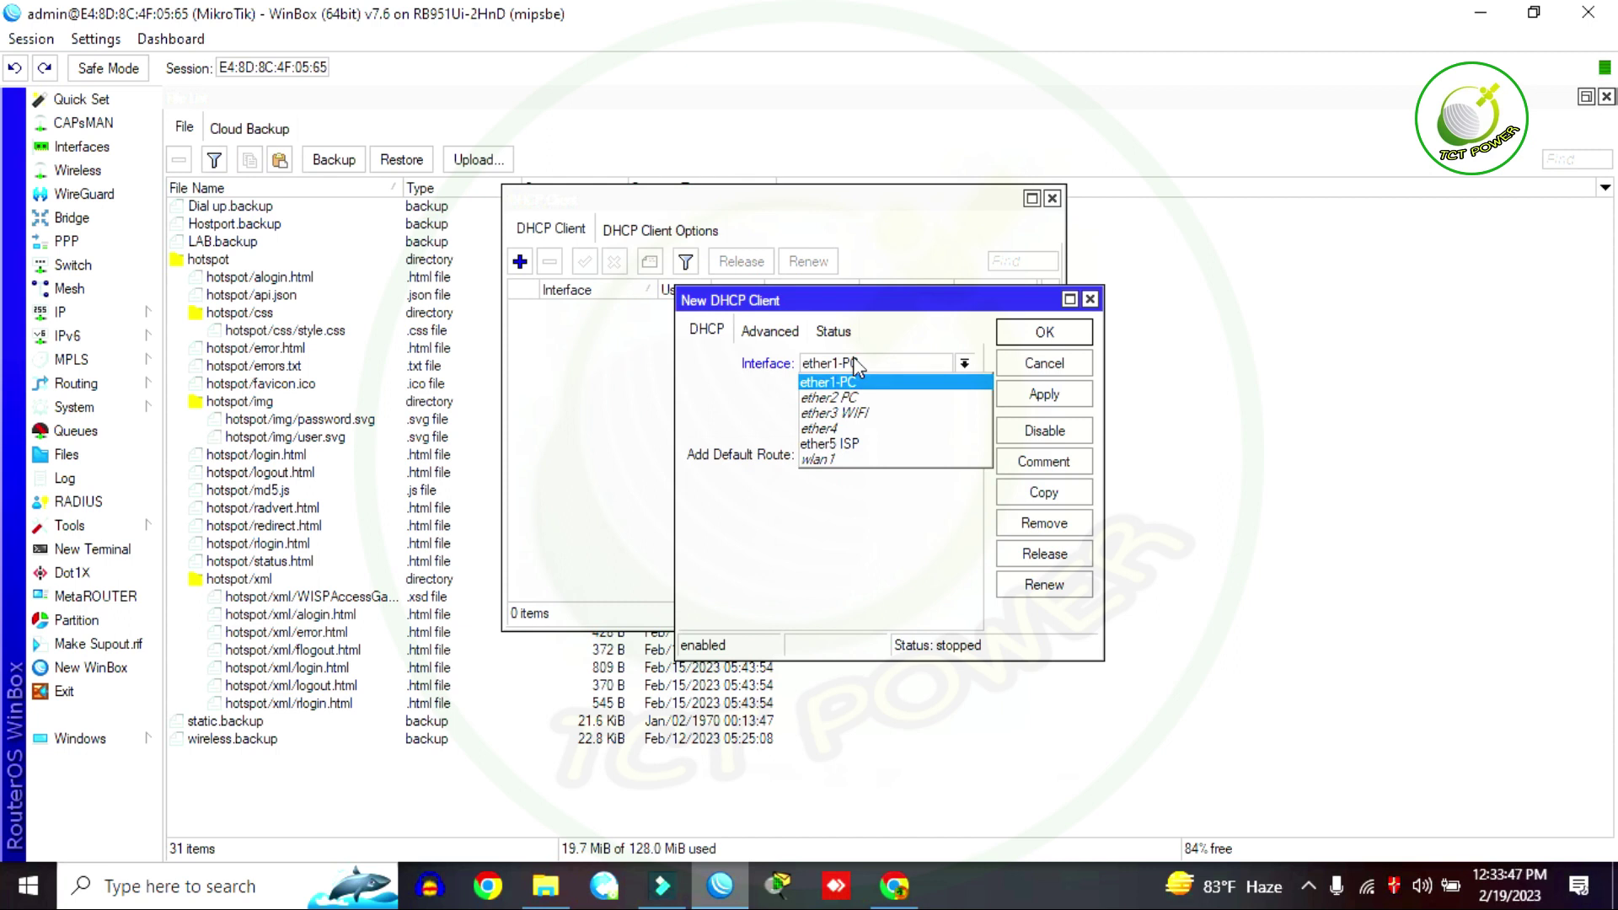
pyautogui.click(857, 445)
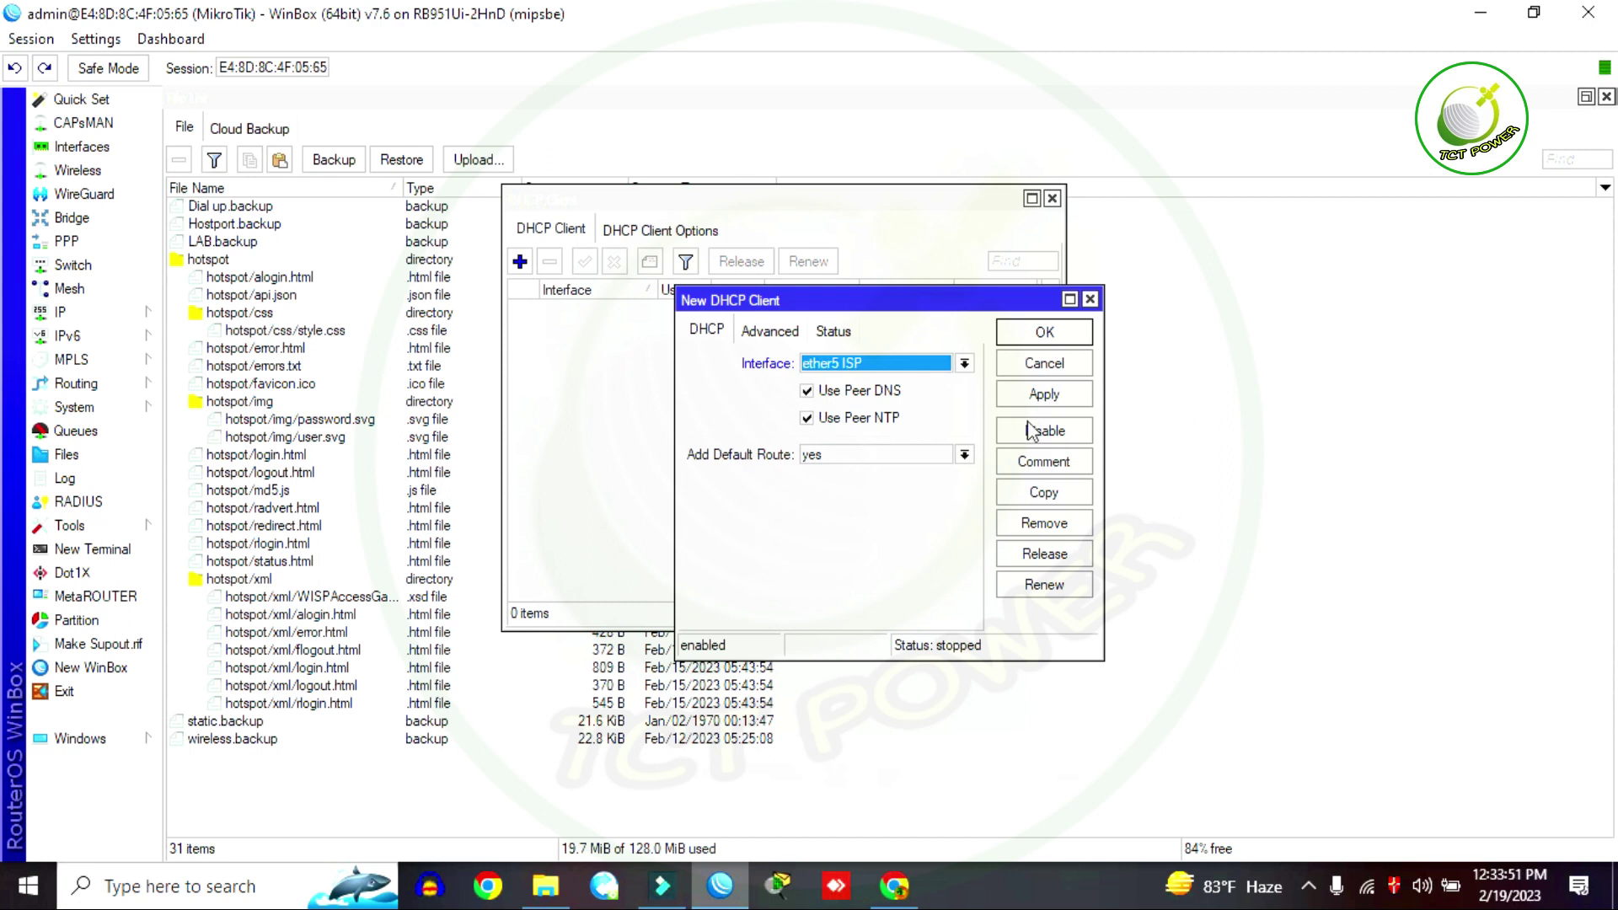
pyautogui.click(1045, 395)
pyautogui.click(1045, 333)
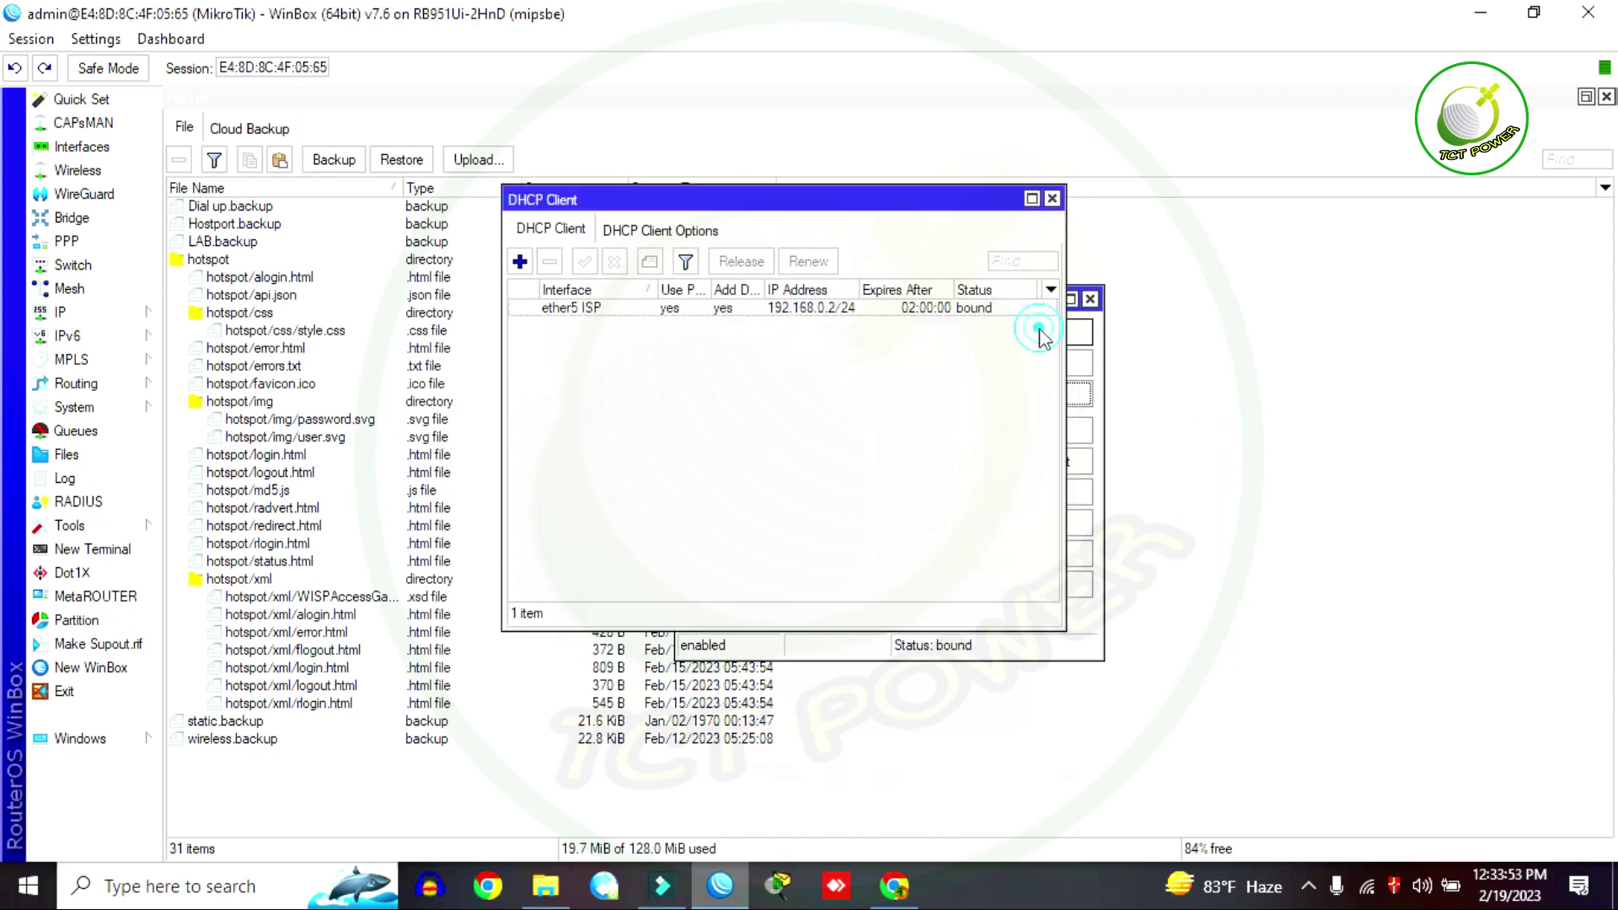
pyautogui.click(1053, 199)
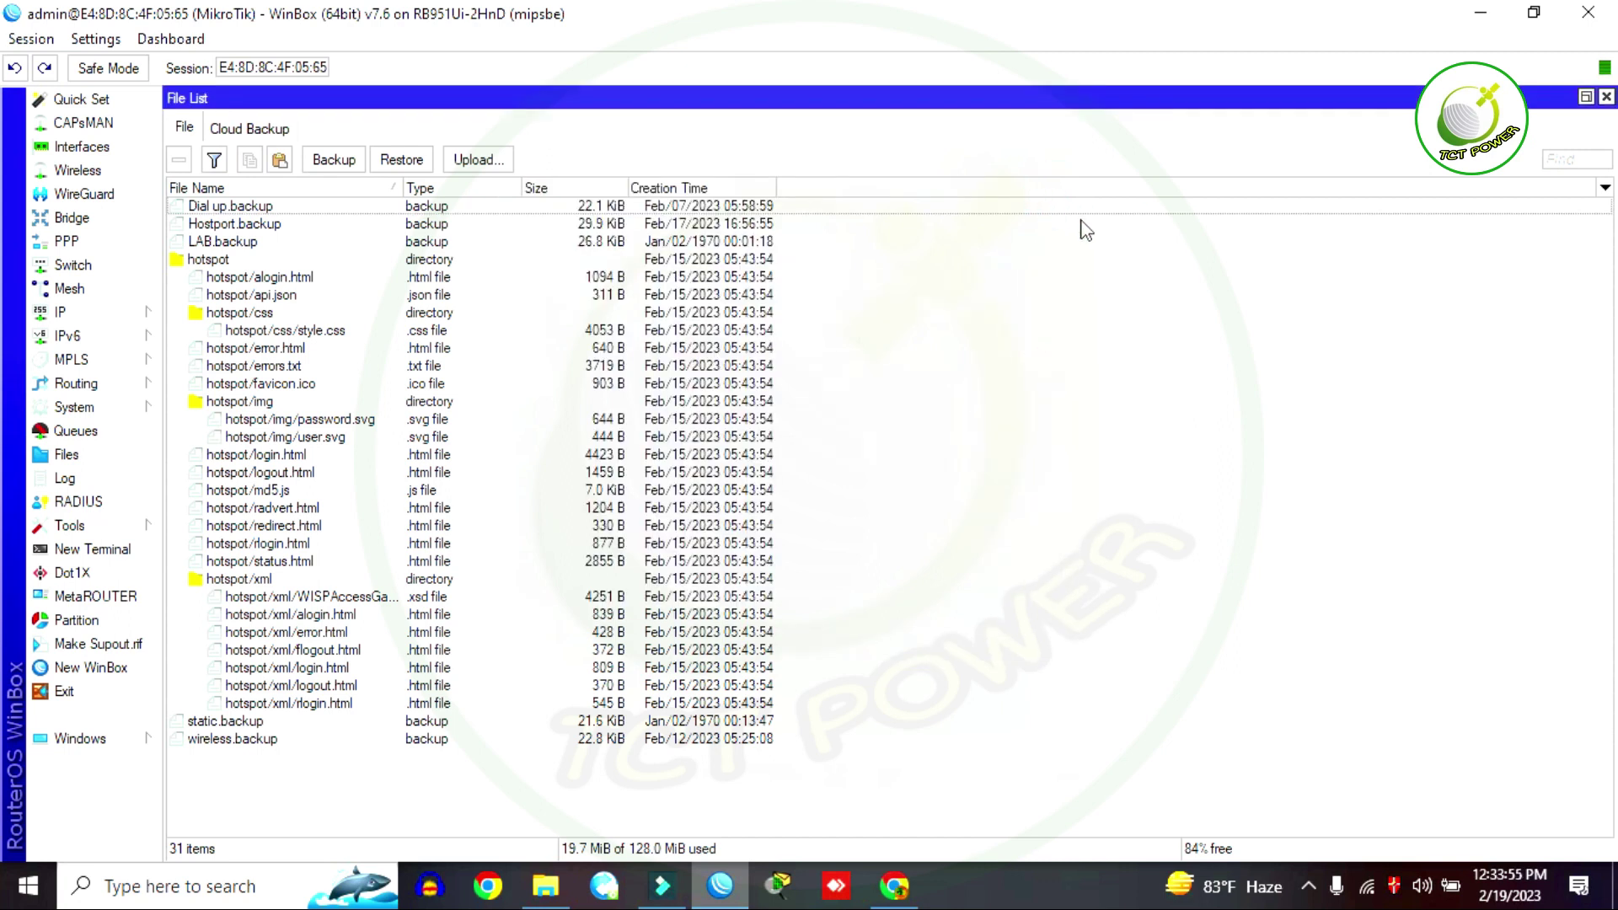
# Step: Log into a new terminal as admin and ping 8.8.8.8, getting replies of about 76 ms
pyautogui.click(78, 554)
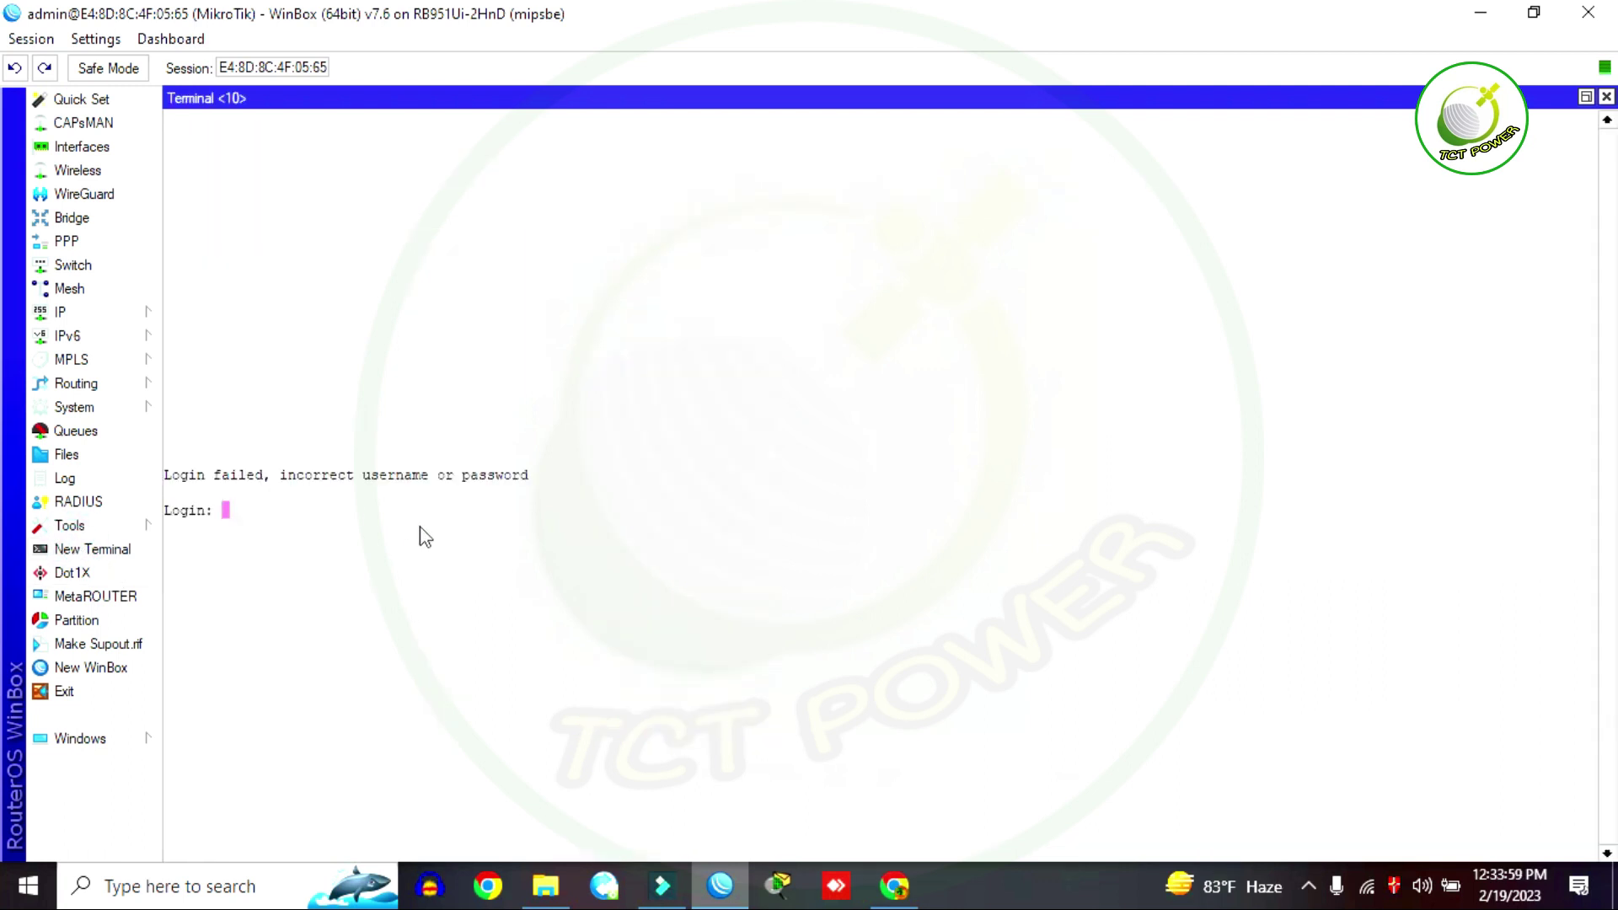
pyautogui.write('admin')
pyautogui.press('Return')
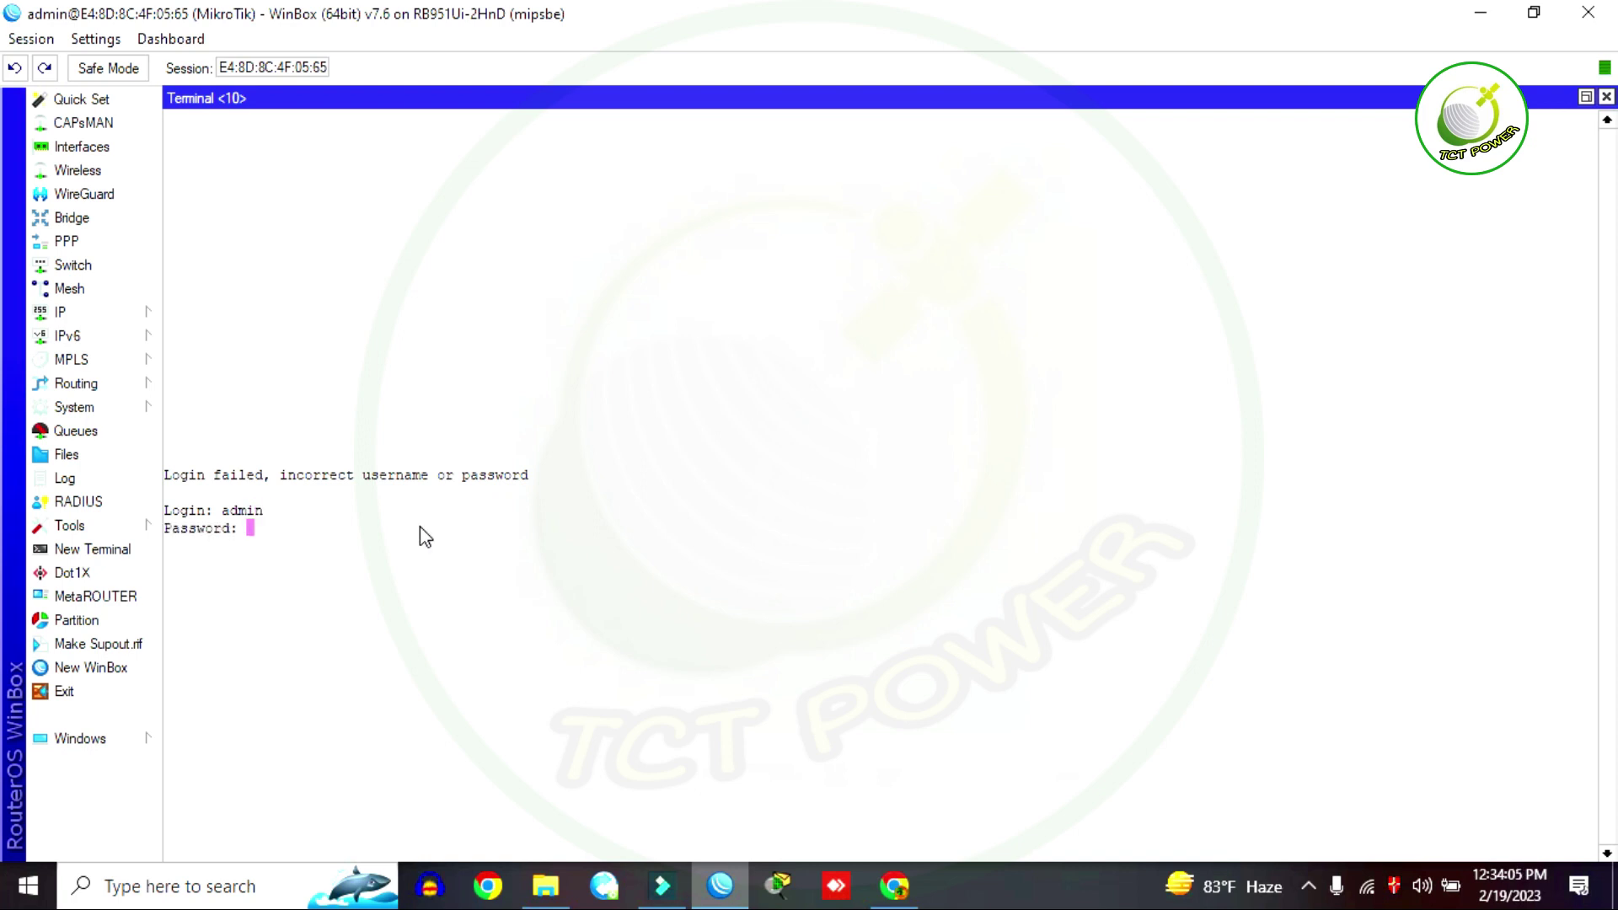
pyautogui.press('Return')
pyautogui.write('ping ')
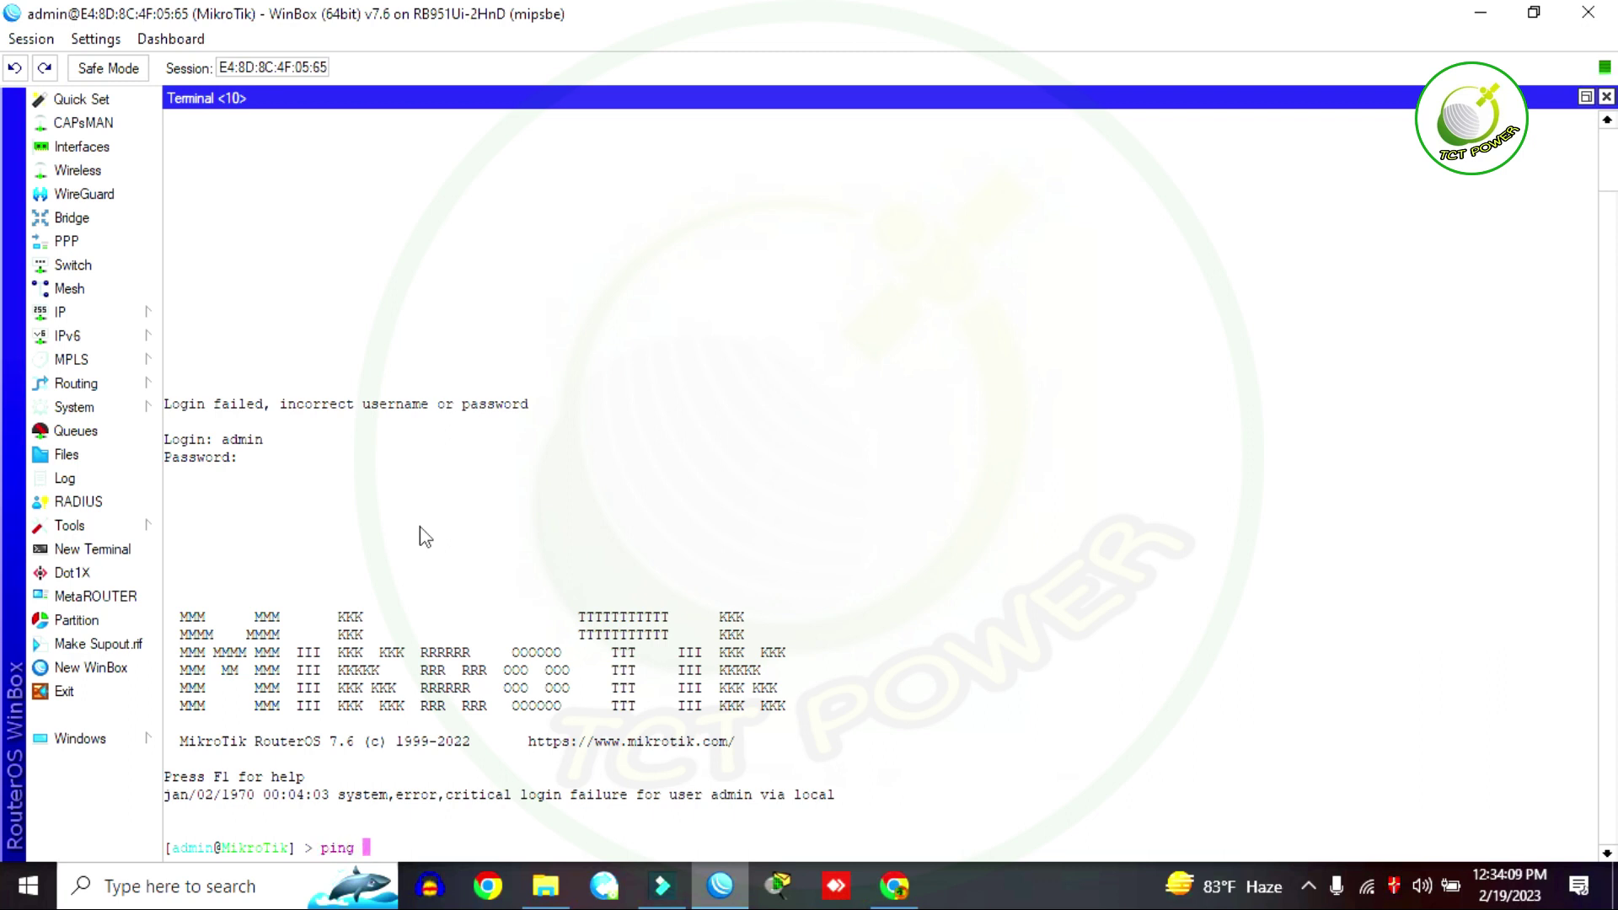
pyautogui.write('8.8.8.8')
pyautogui.press('Return')
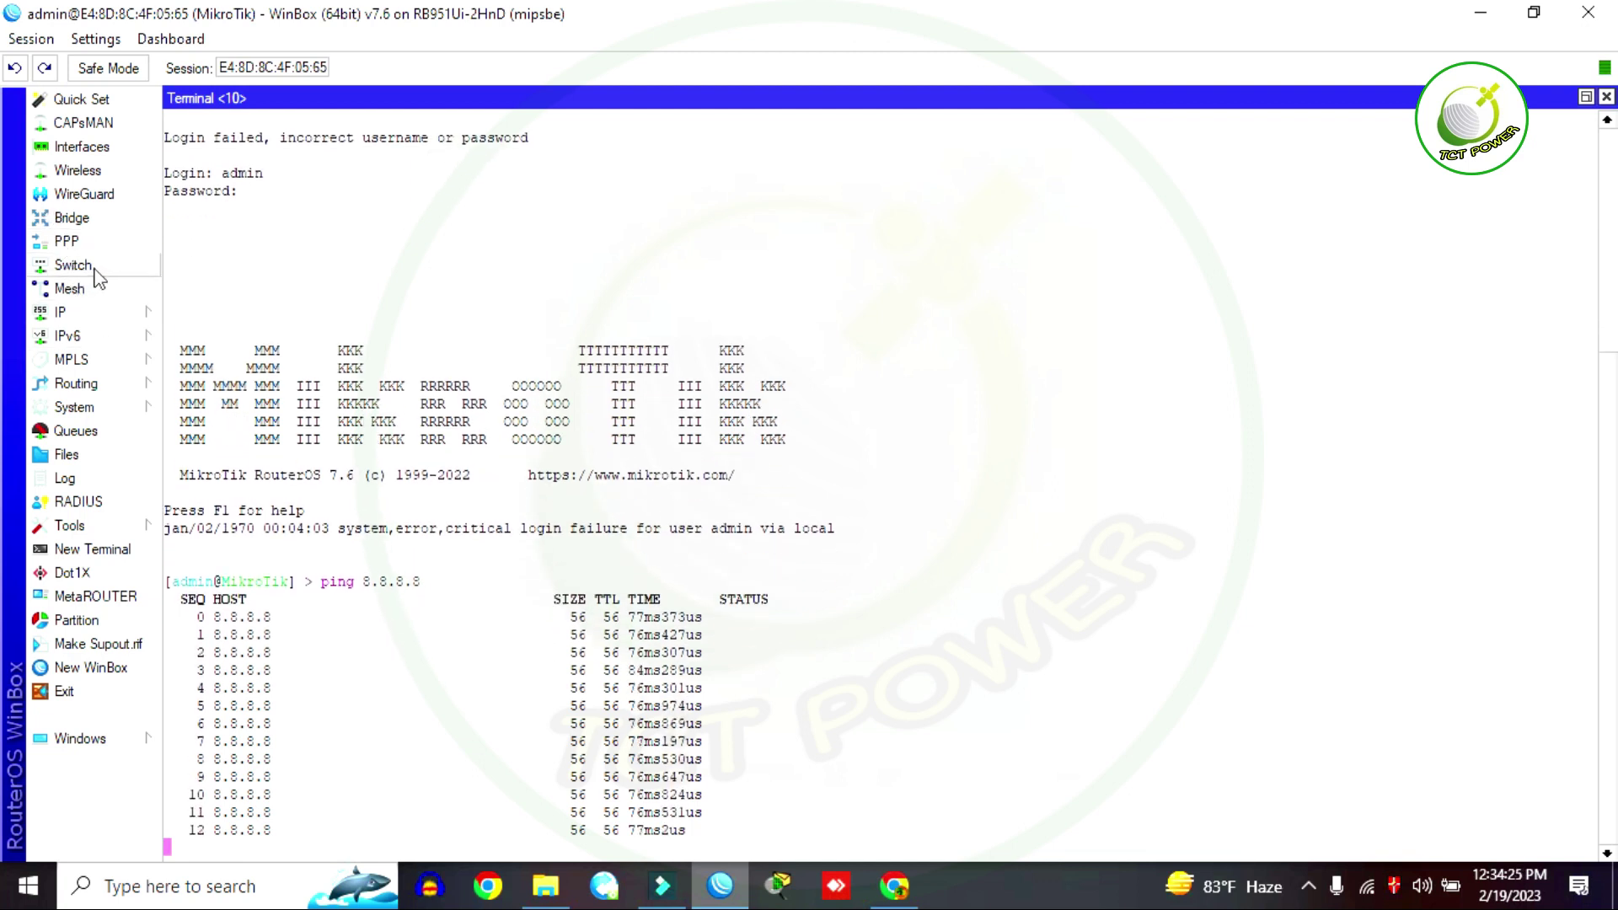
pyautogui.click(137, 325)
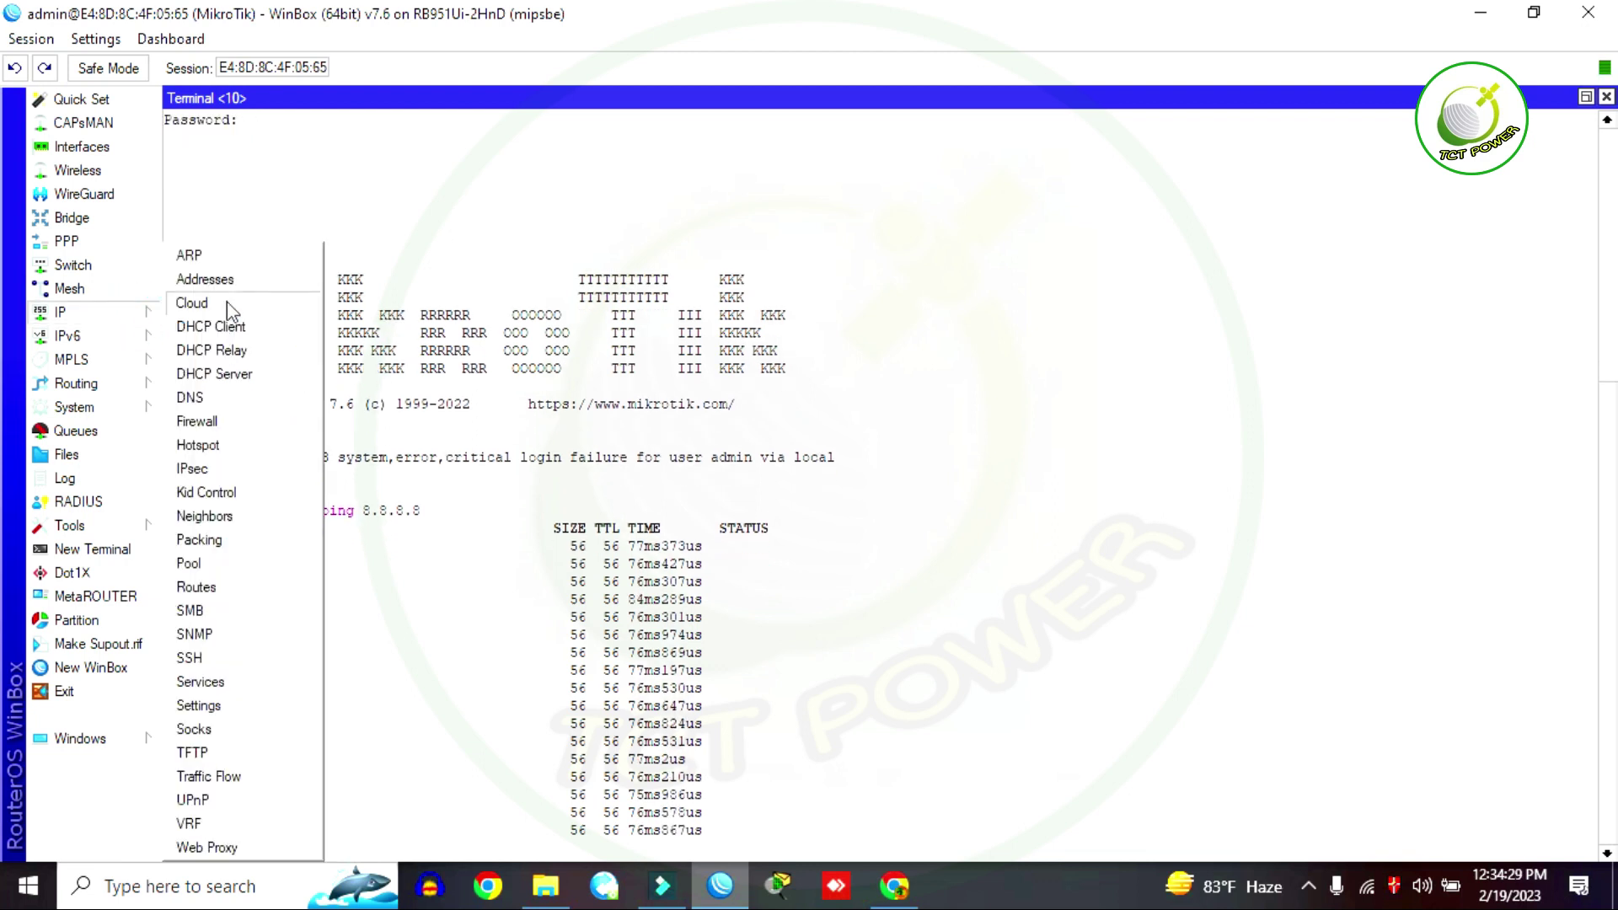
# Step: Create a new address pool starting at 172.168.13.2
pyautogui.click(189, 565)
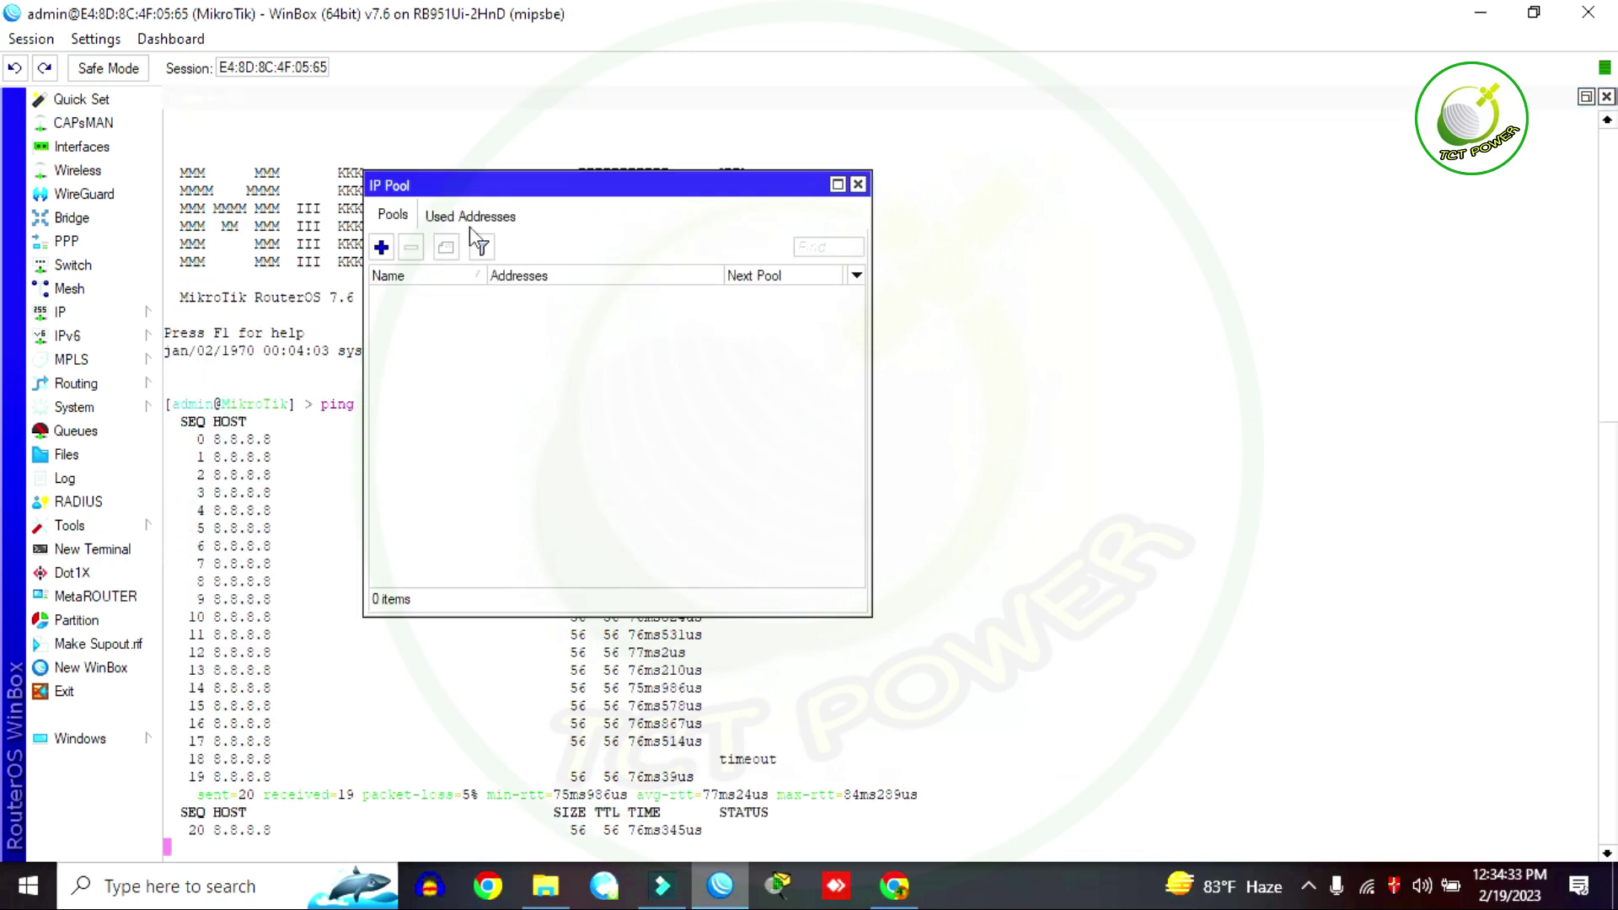
pyautogui.click(382, 247)
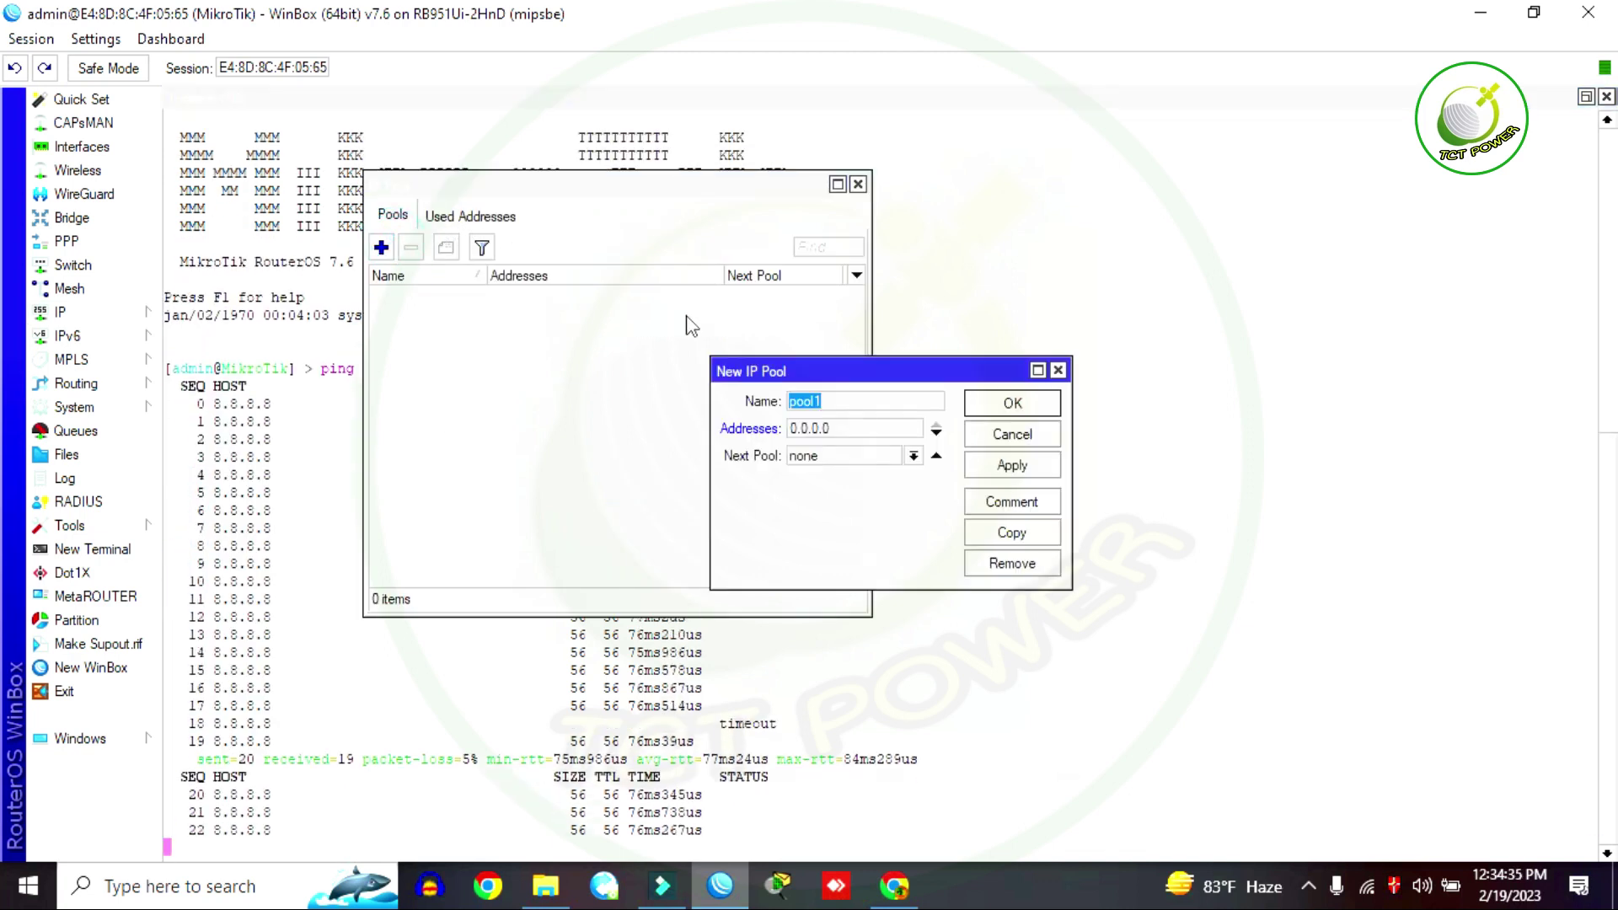
pyautogui.click(845, 425)
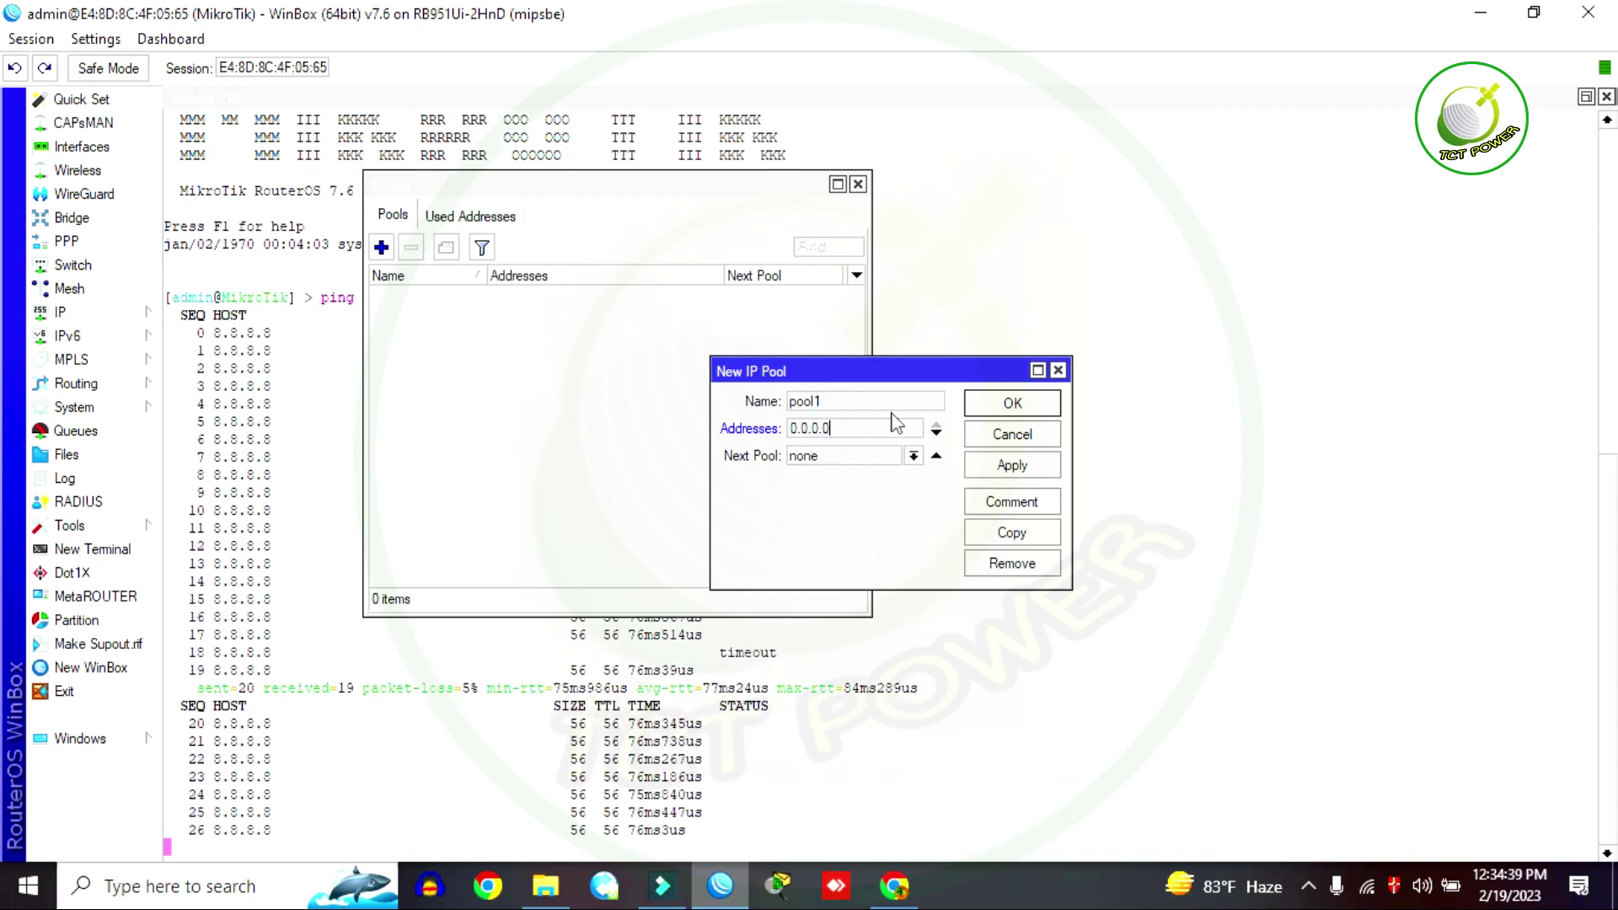
pyautogui.doubleClick(860, 430)
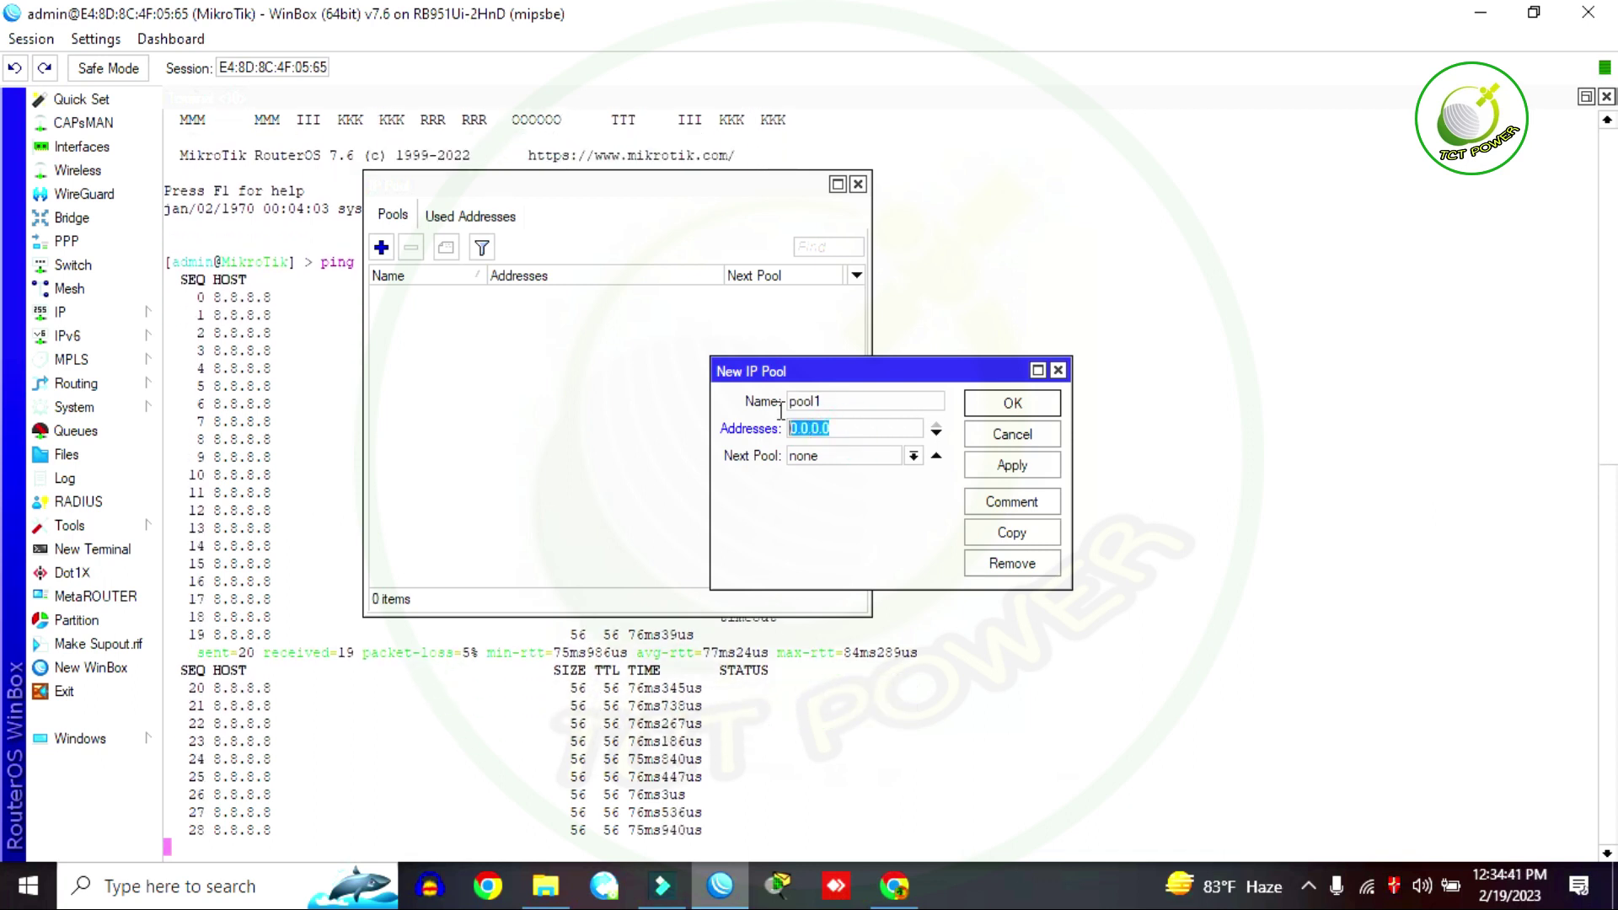
pyautogui.write('172.168.13.1/24')
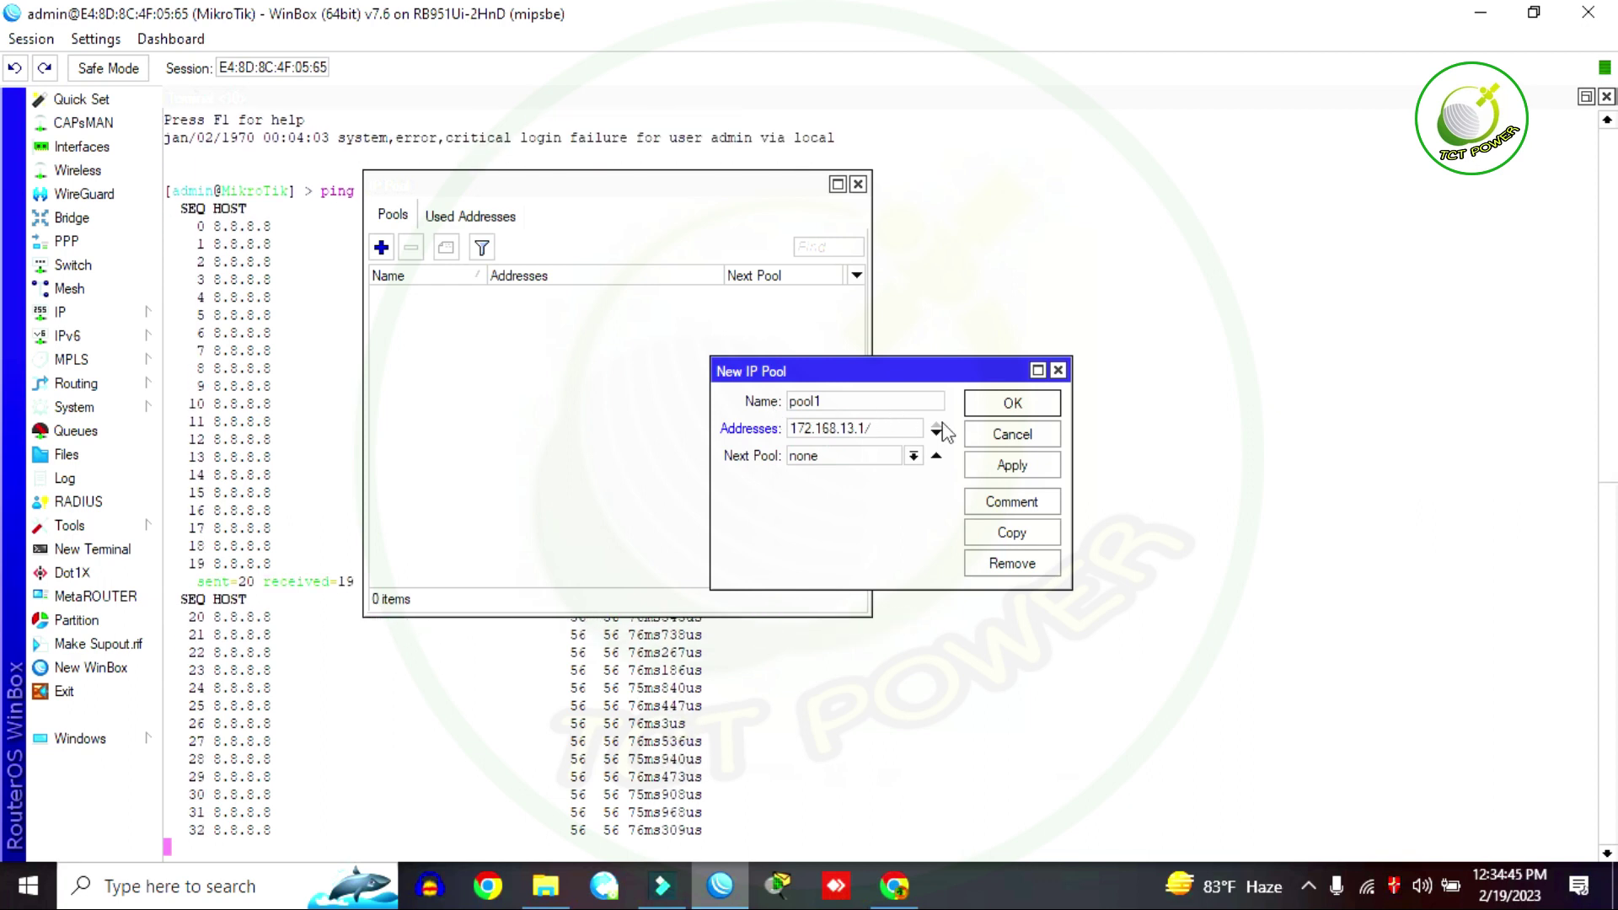
pyautogui.press('BackSpace')
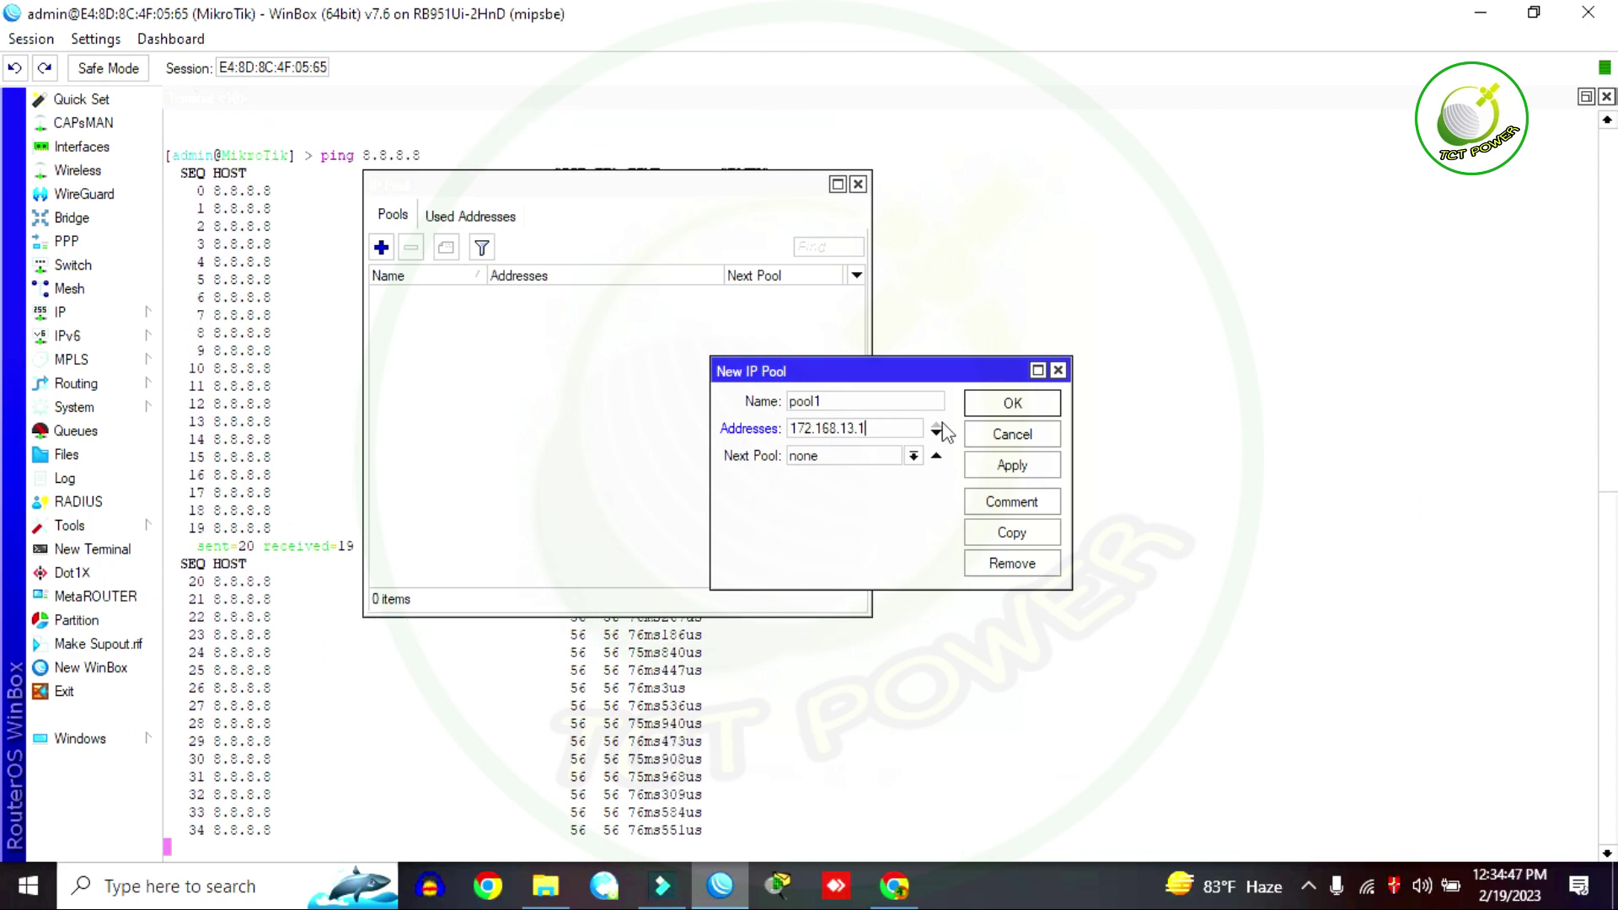
pyautogui.press('BackSpace')
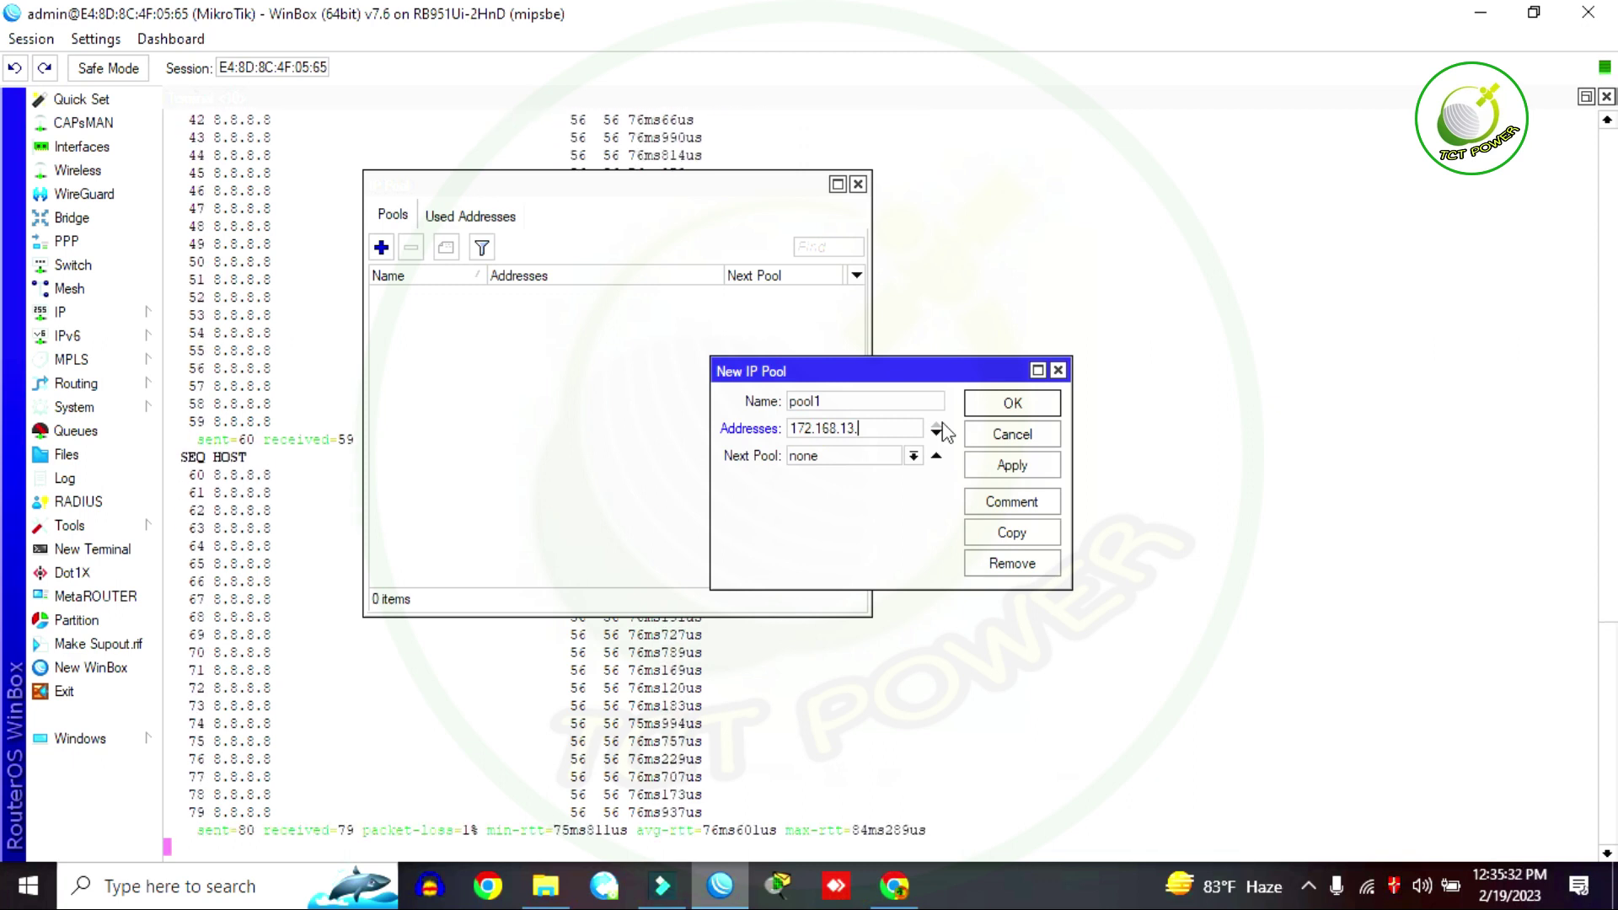
pyautogui.write('2-')
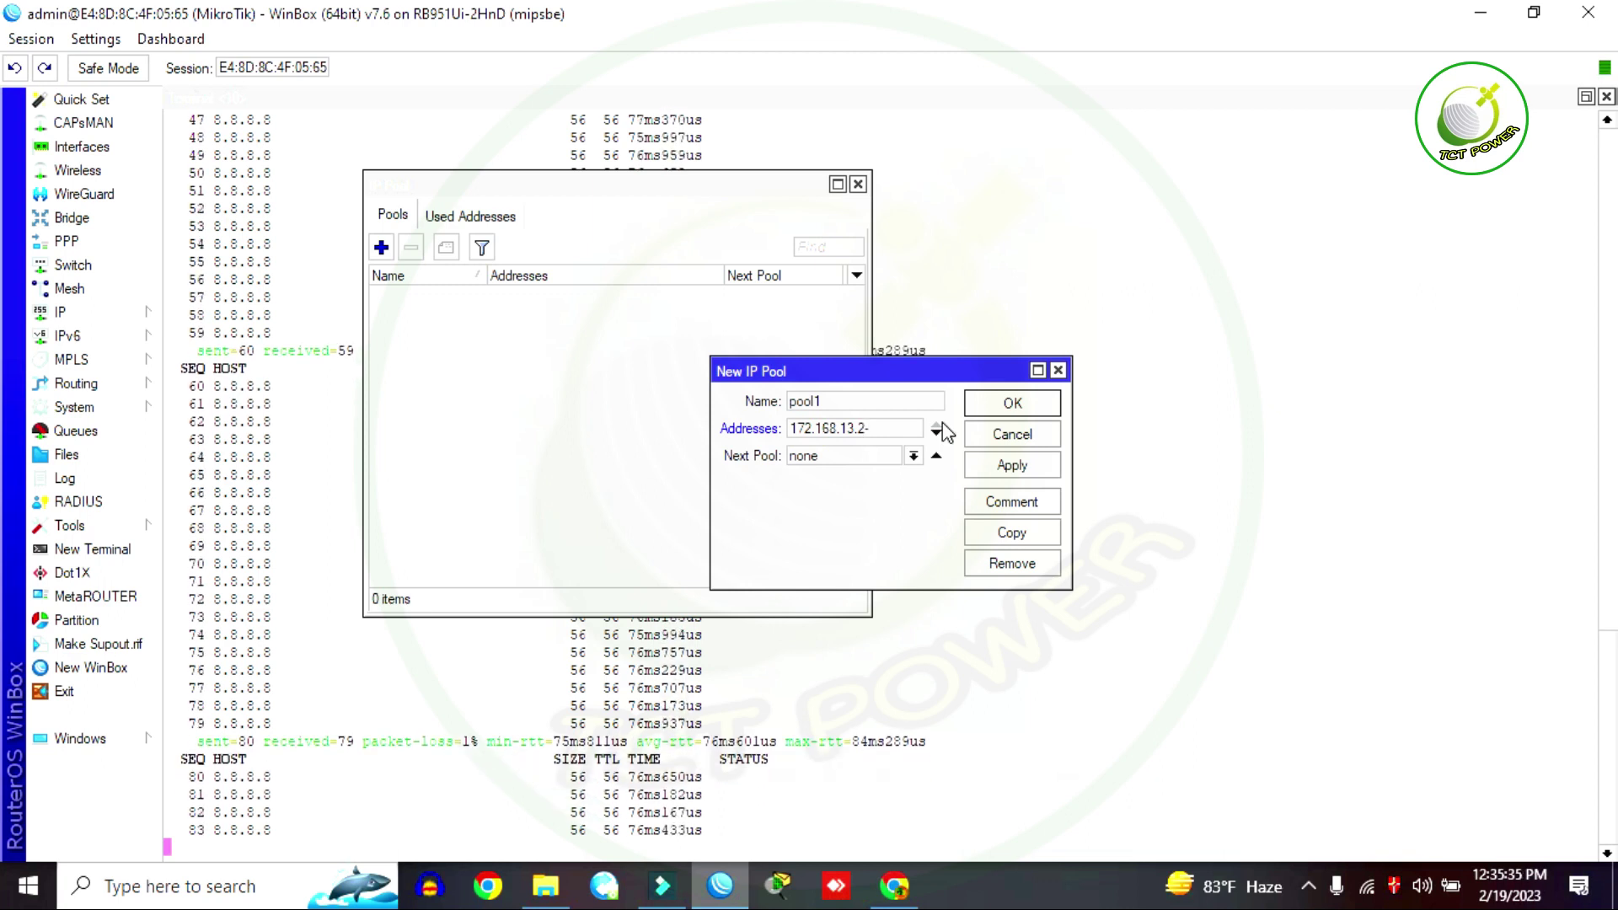
# Step: Extend pool1's range to 172.168.13.2-172.168.13.254, save it and close the pool list
pyautogui.hotkey('ctrl', 'a')
pyautogui.hotkey('ctrl', 'c')
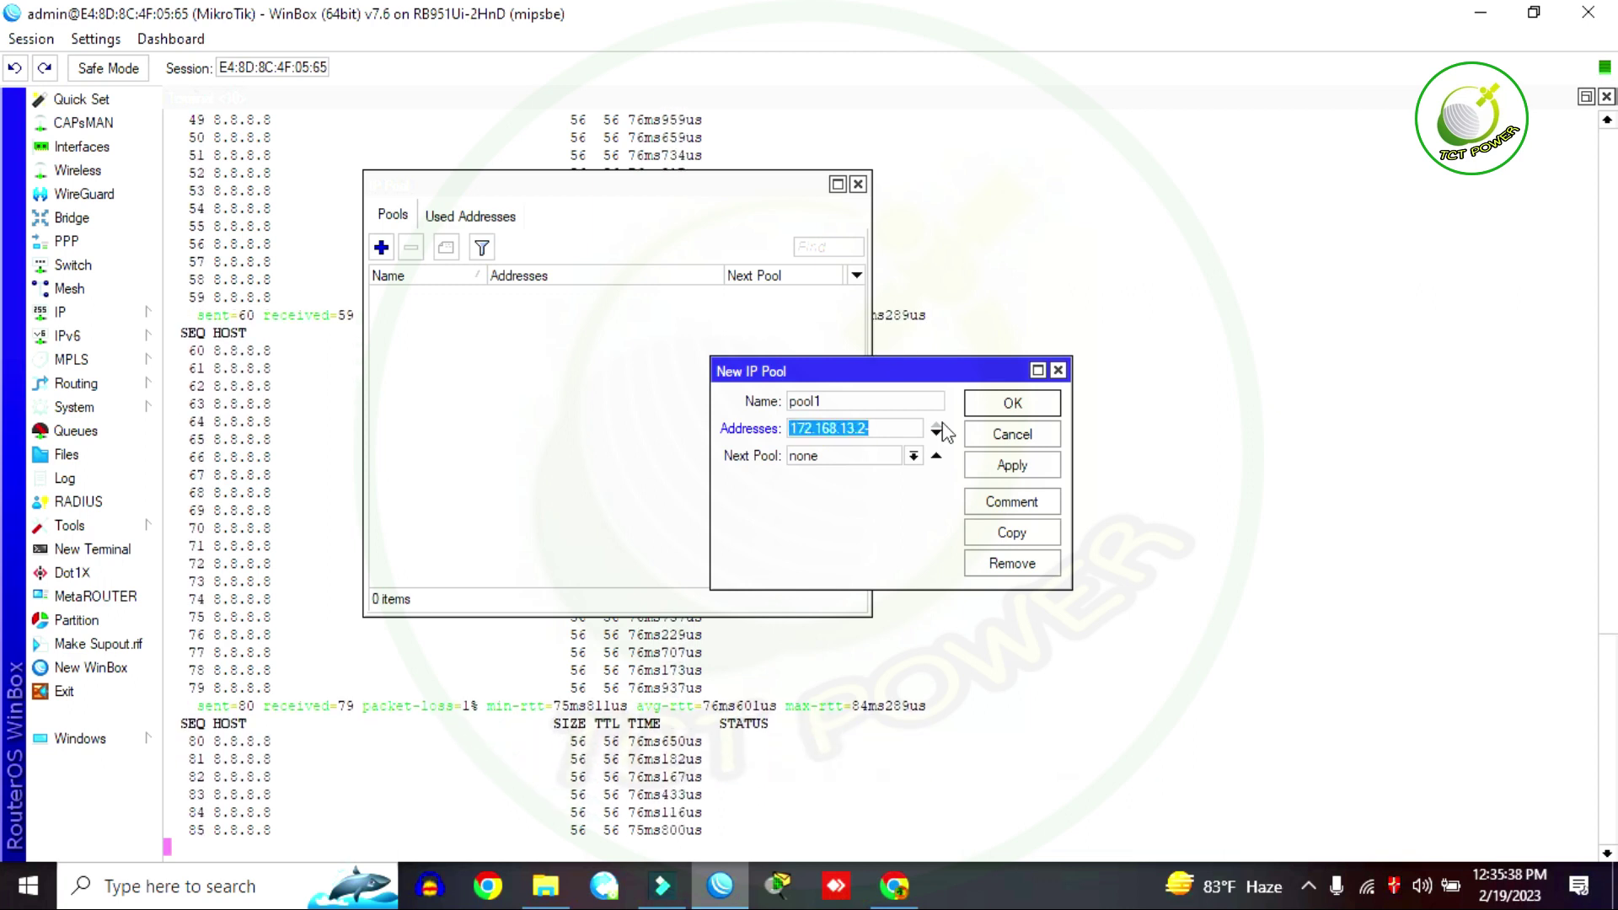
pyautogui.click(900, 428)
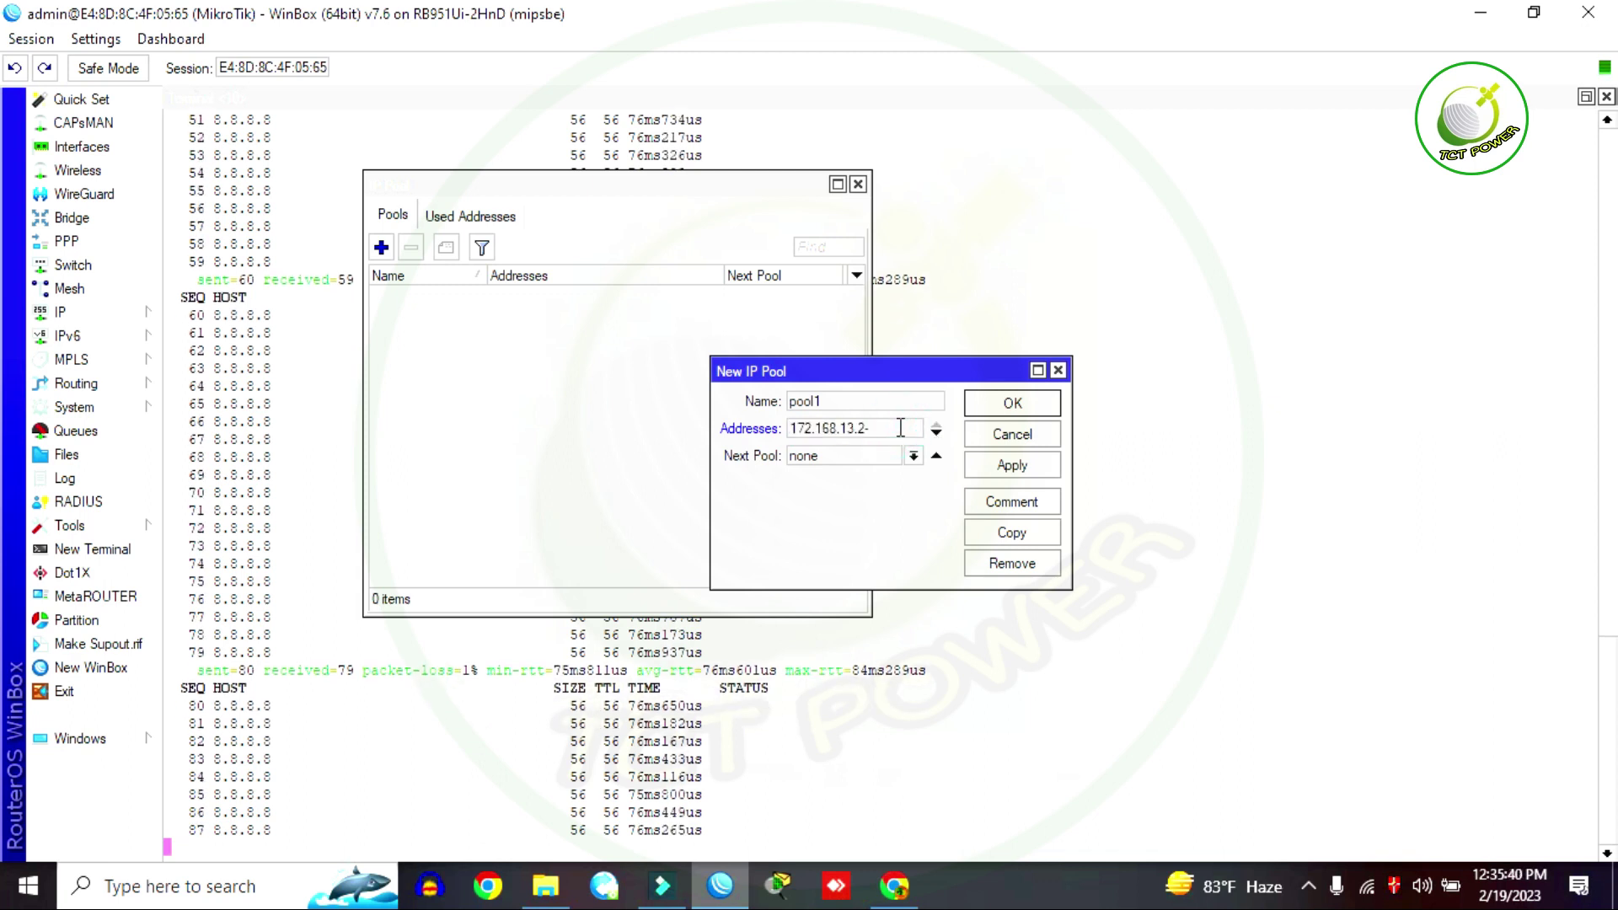
pyautogui.hotkey('ctrl', 'v')
pyautogui.press('BackSpace')
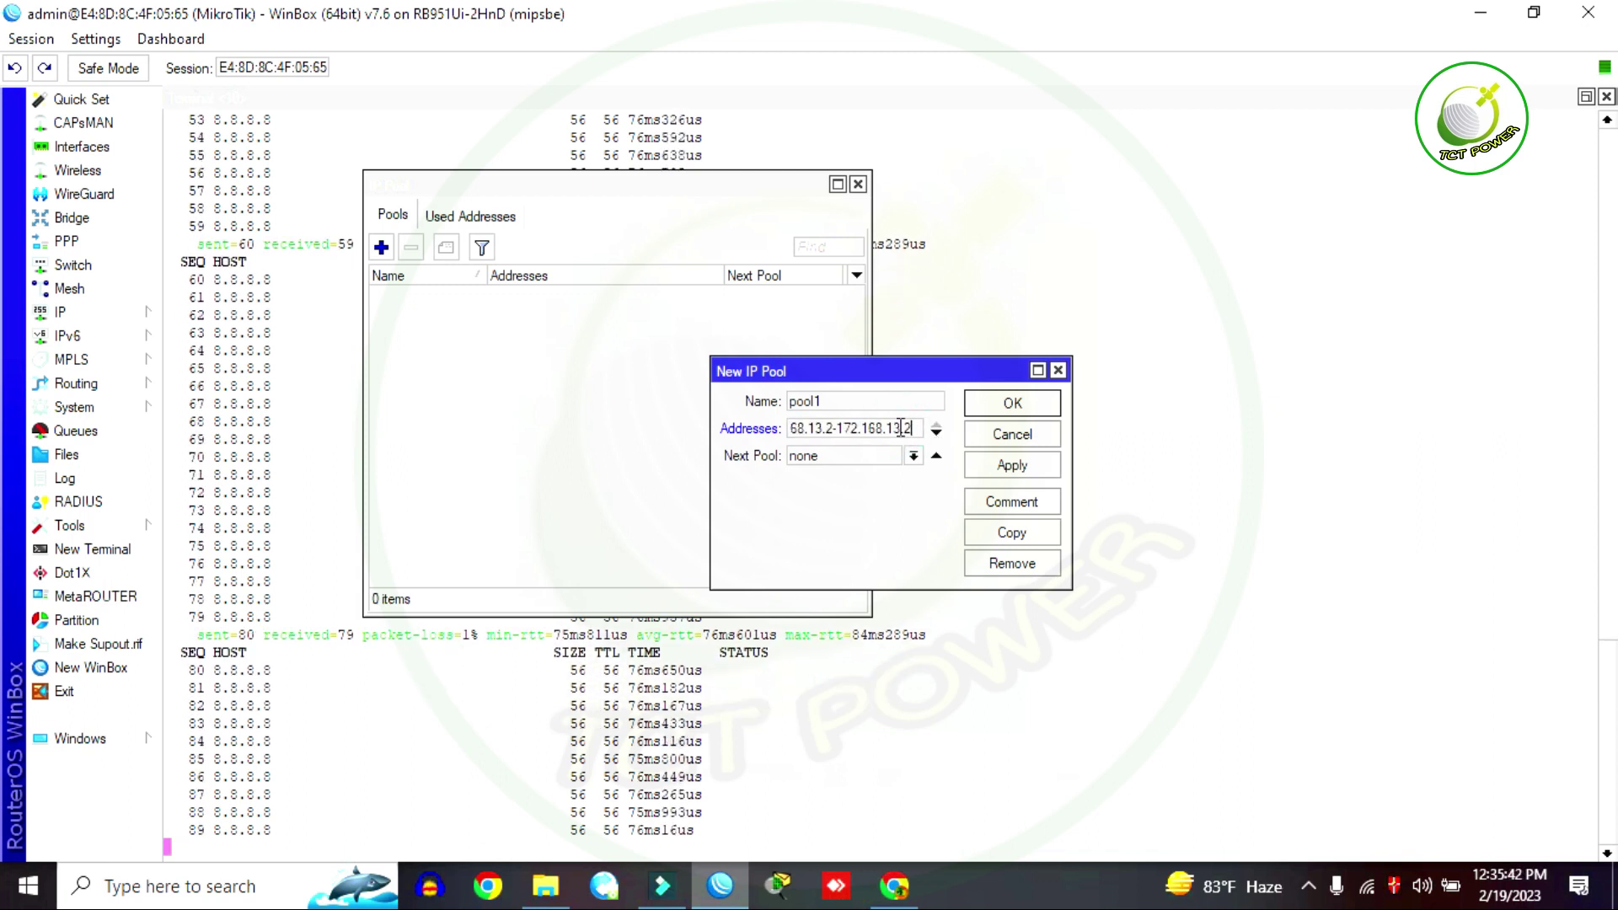
pyautogui.write('54')
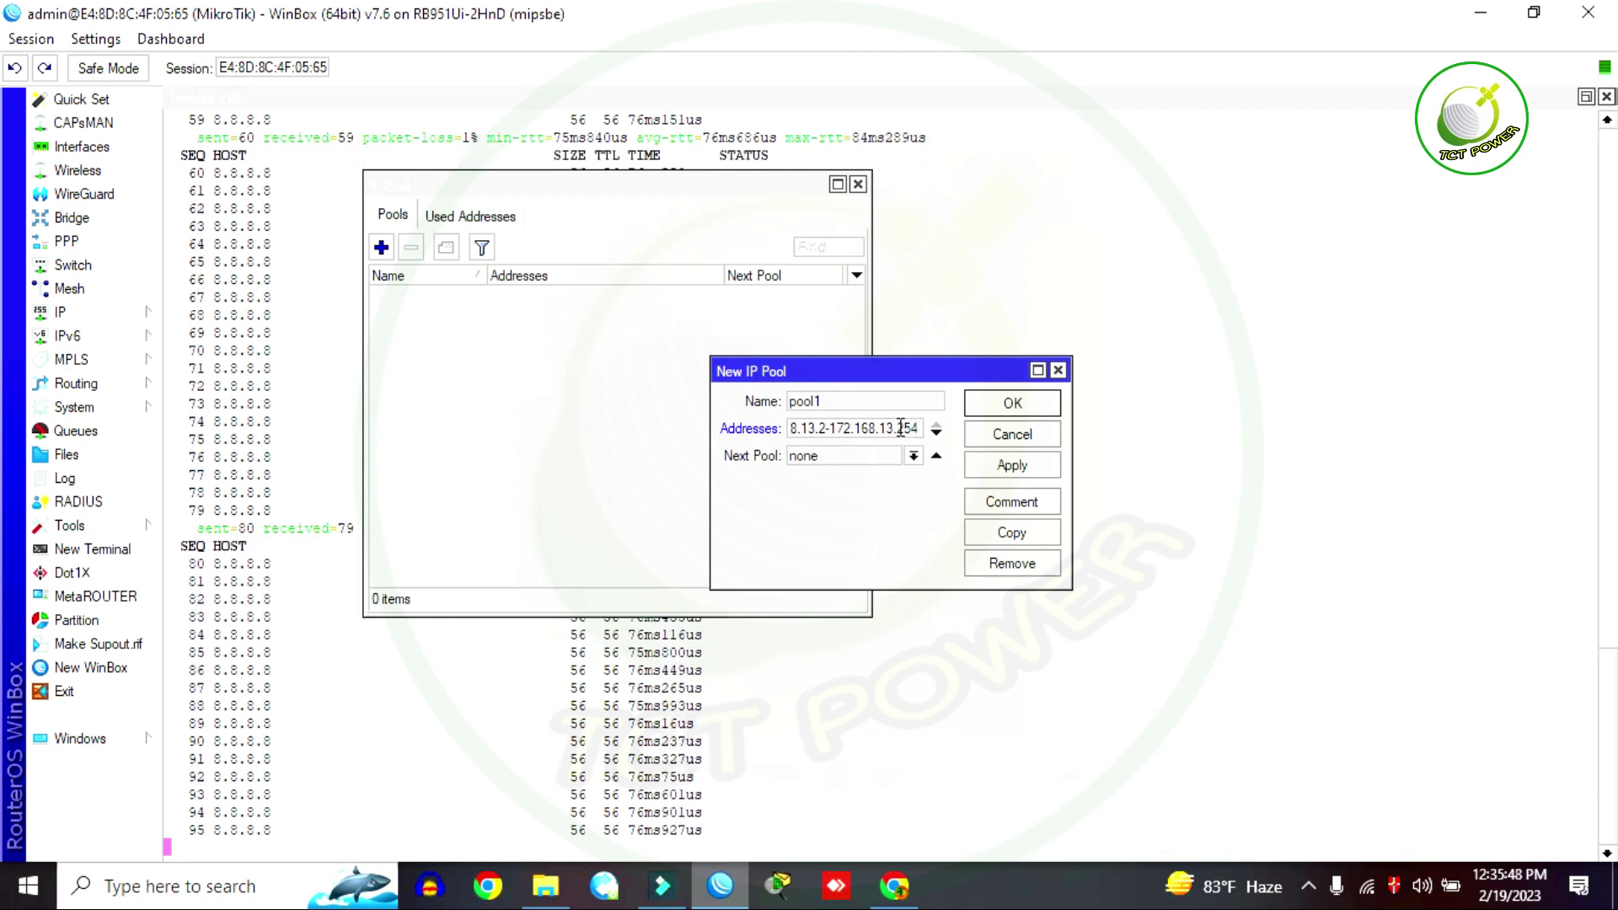
pyautogui.press('Home')
pyautogui.press('Right')
pyautogui.press('End')
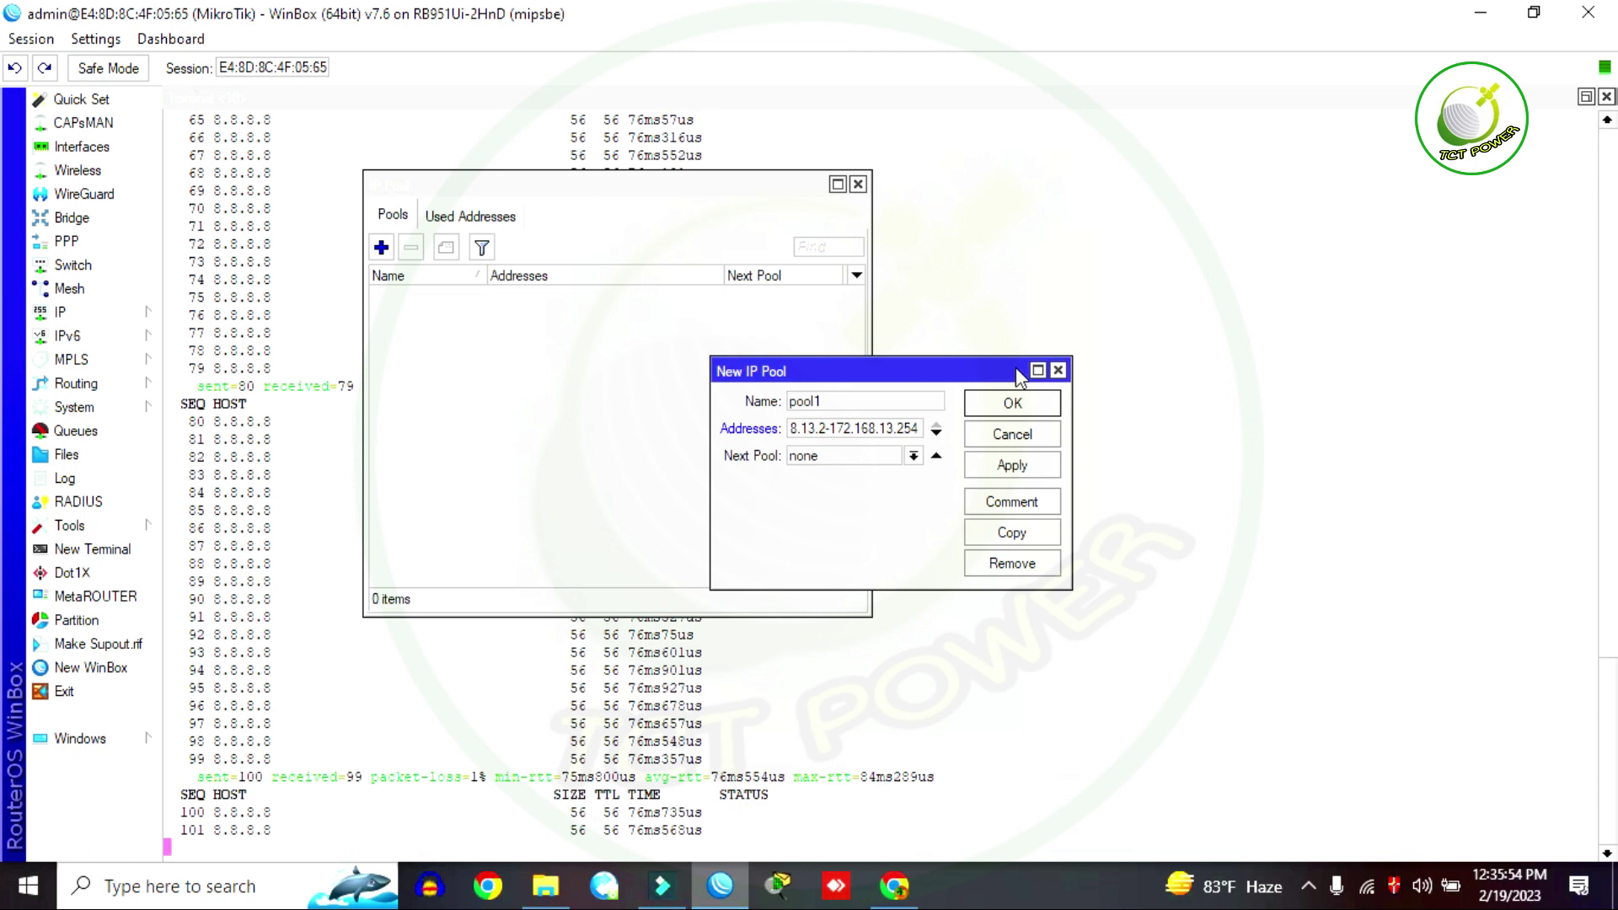
pyautogui.click(1020, 469)
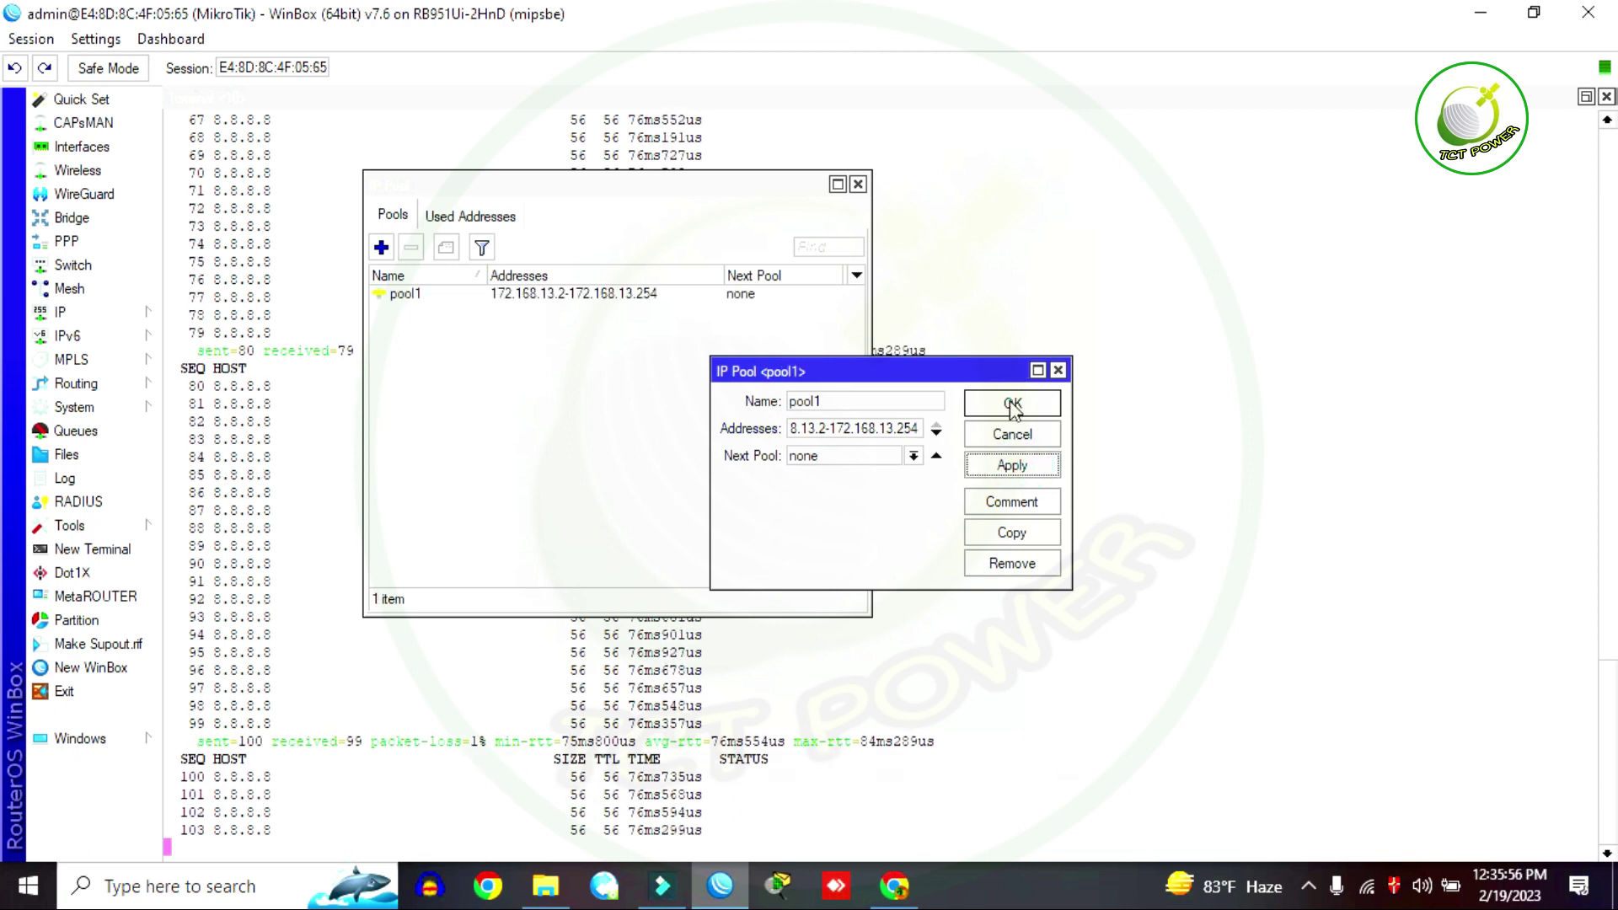
pyautogui.click(1011, 405)
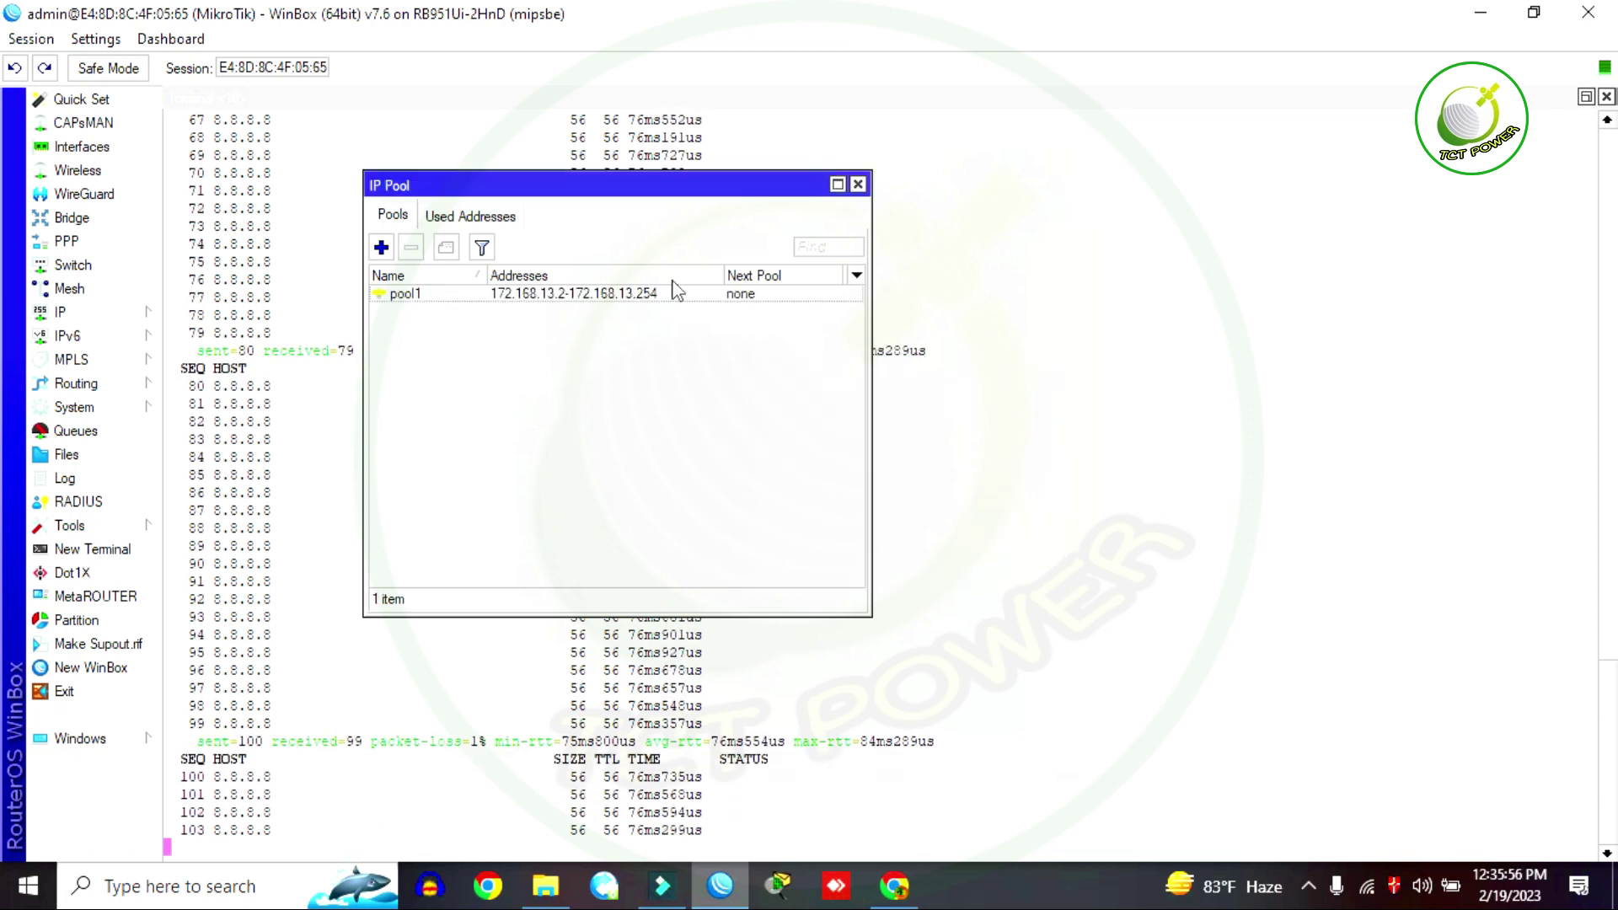
pyautogui.click(858, 184)
# Step: Create PPP profile 500TK with local address 172.168.13.1 and remote addresses from pool1
pyautogui.click(67, 241)
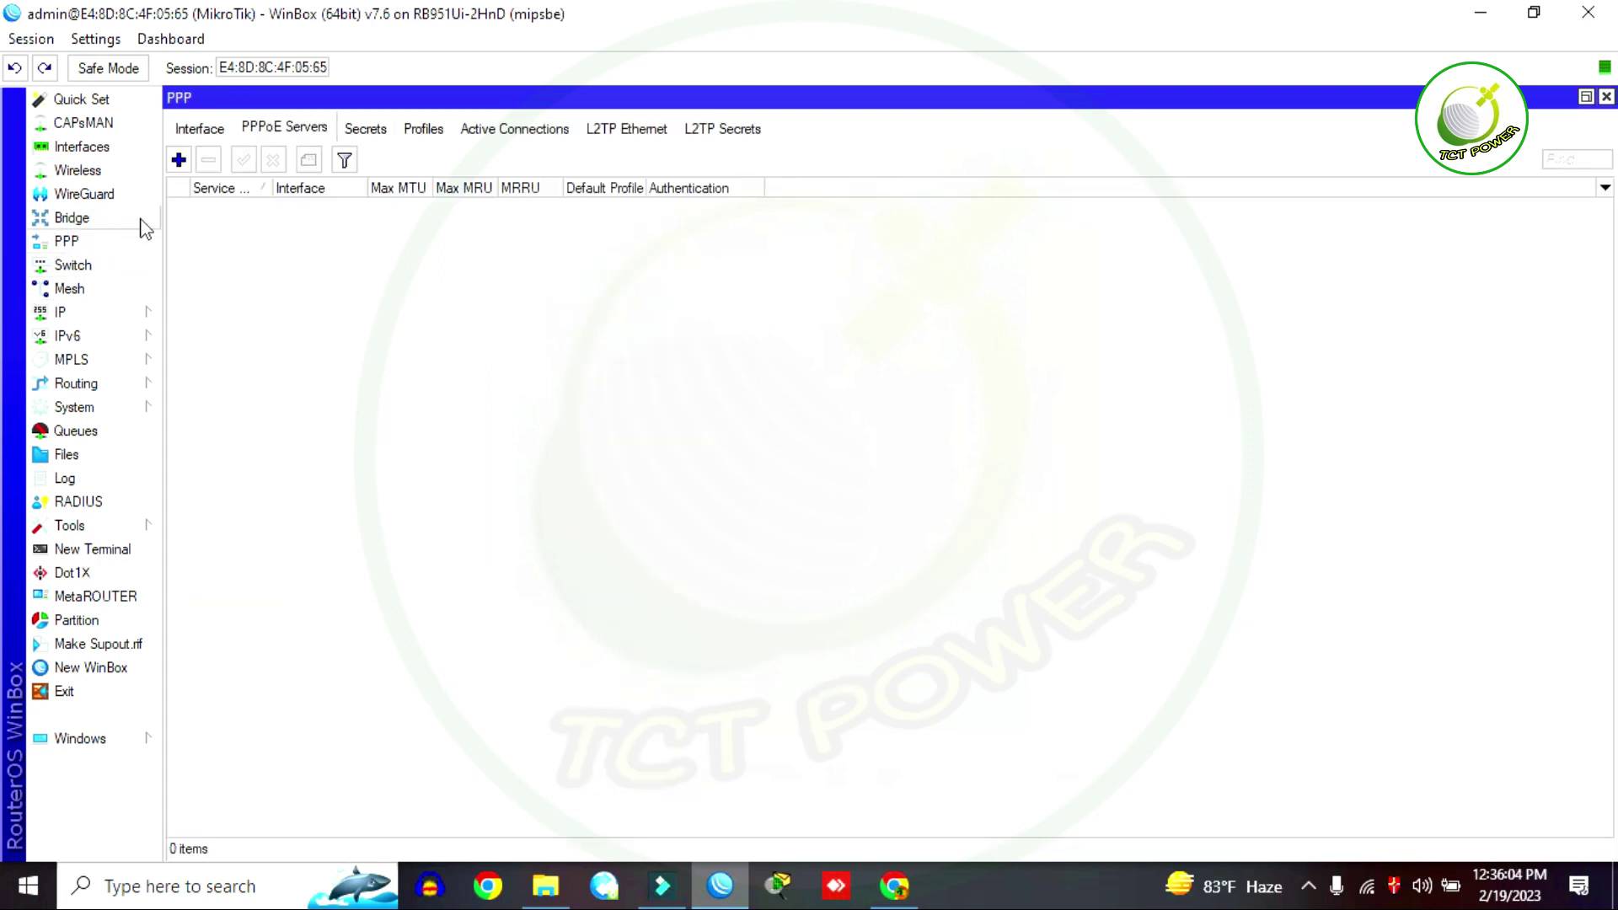
pyautogui.click(424, 131)
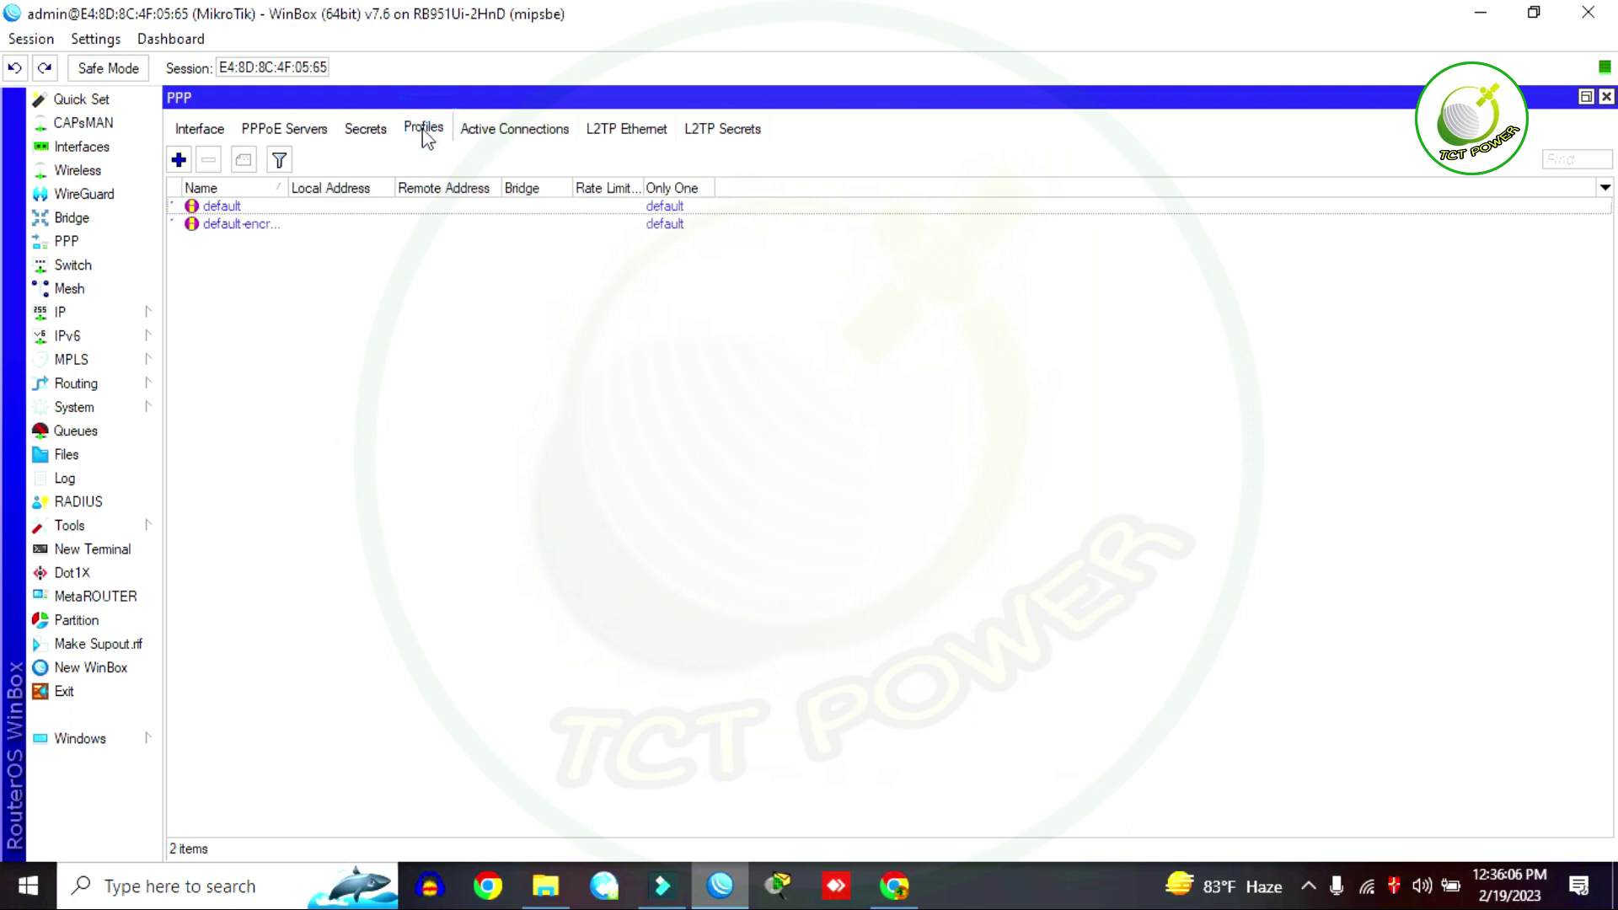
pyautogui.click(179, 161)
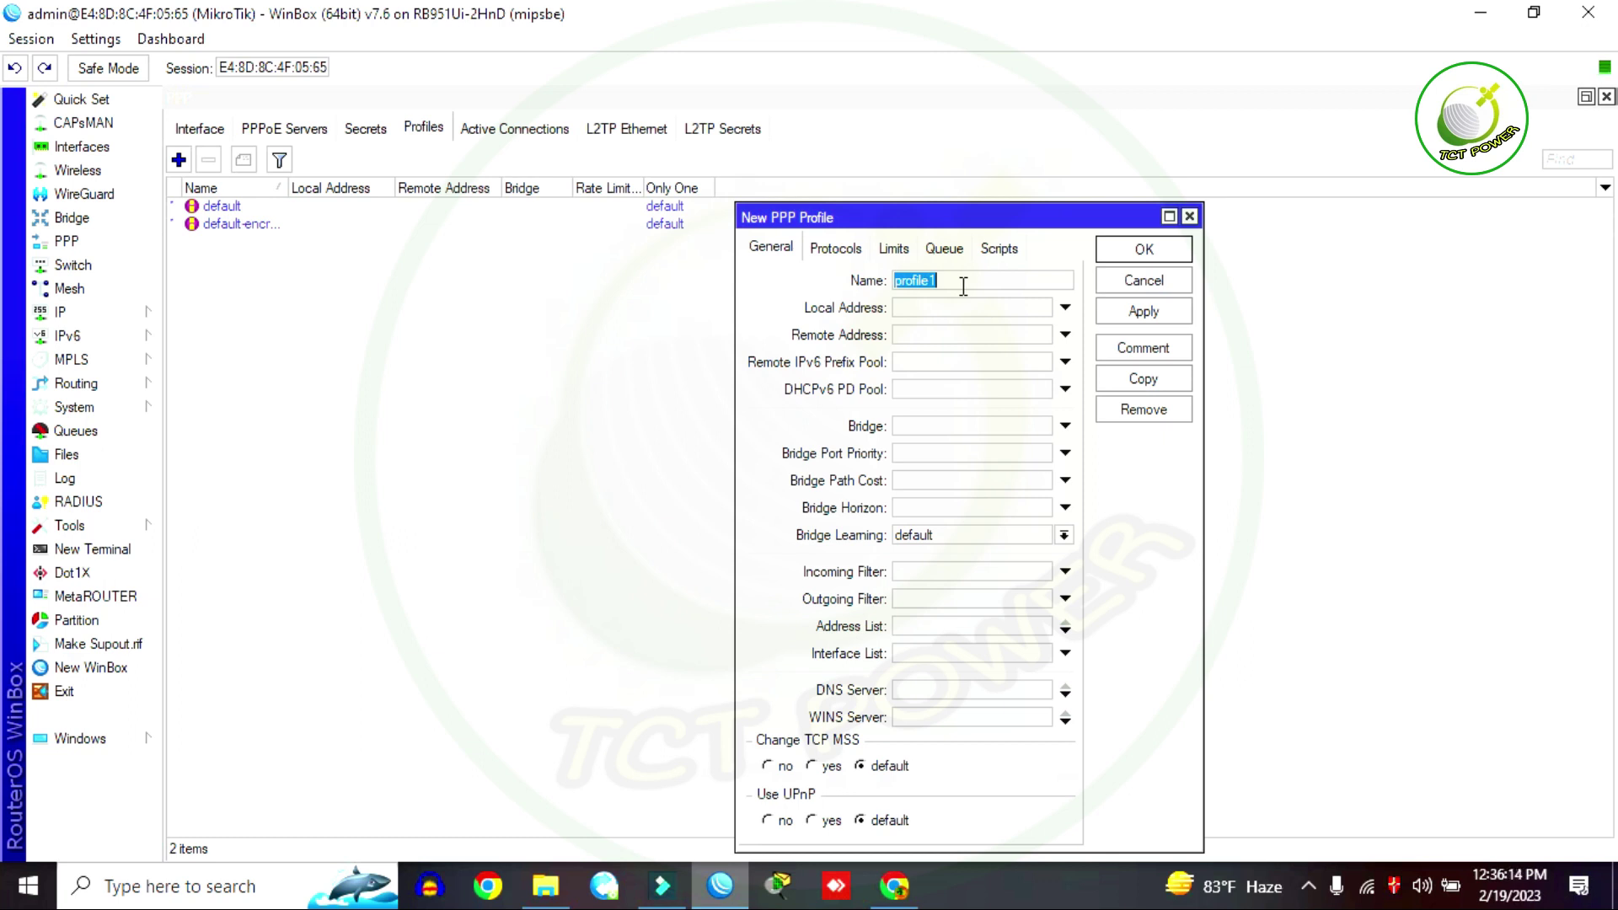
pyautogui.write('500TK')
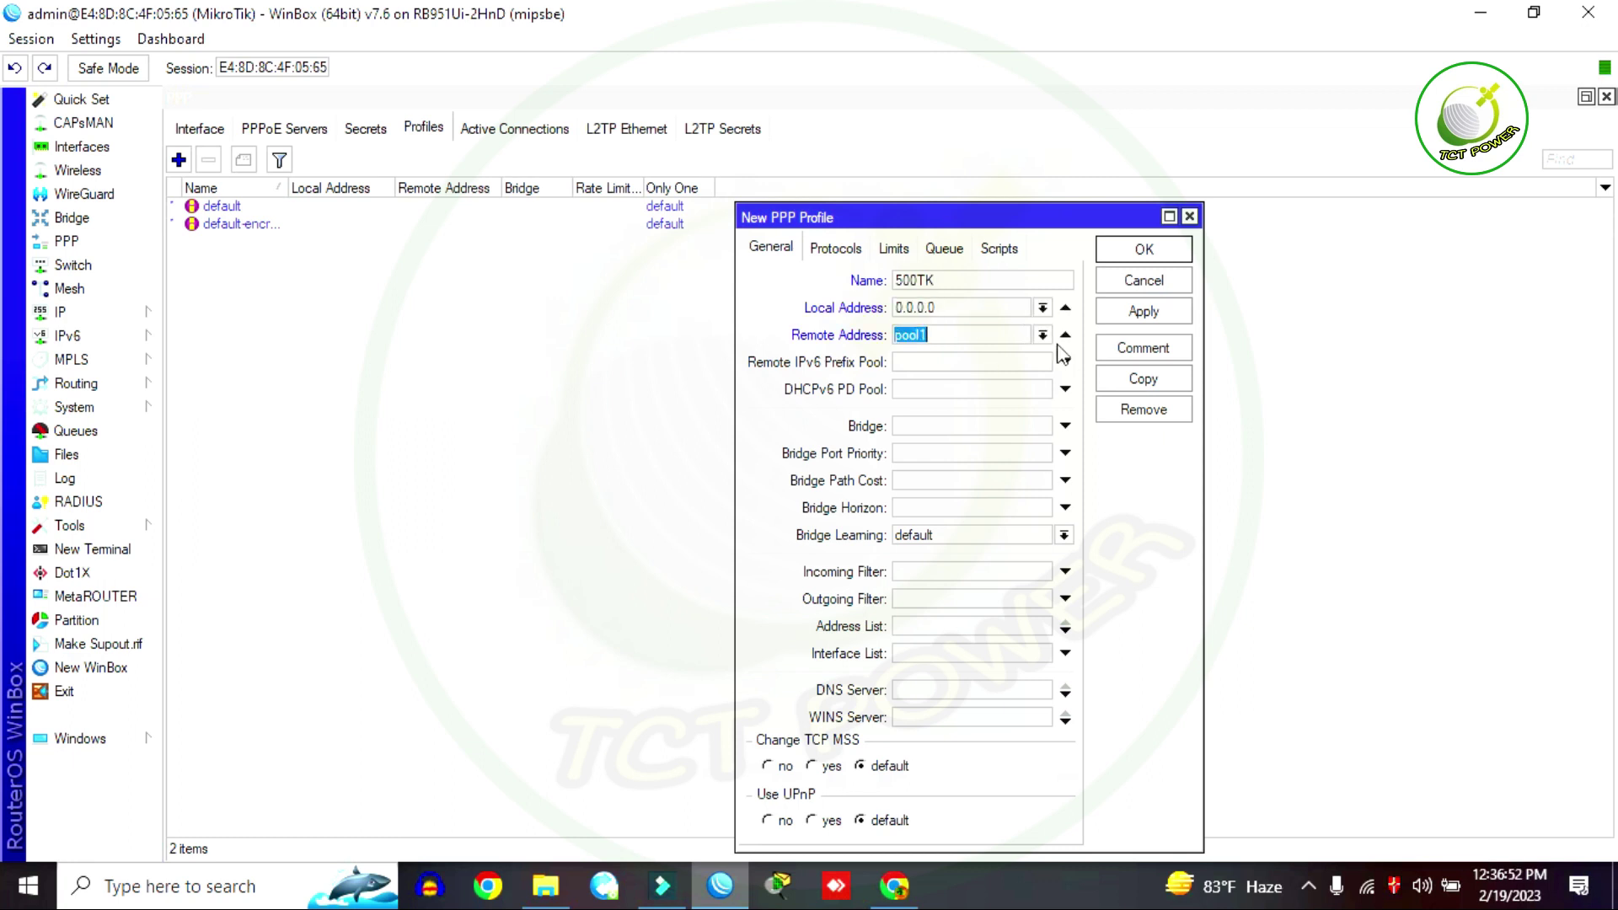
pyautogui.click(1043, 334)
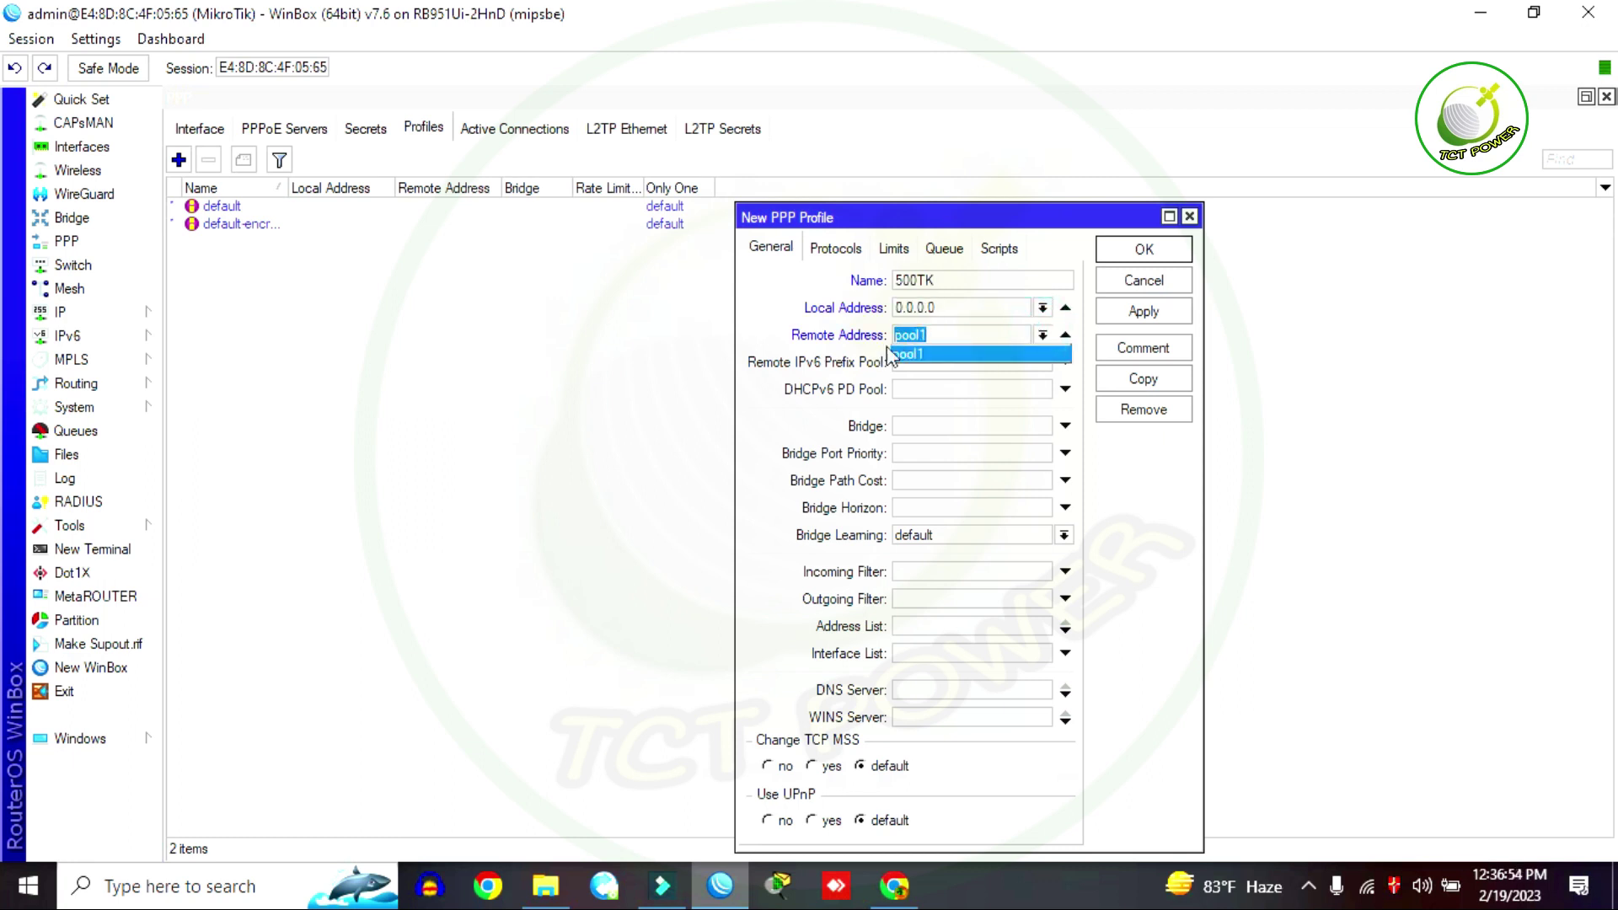
pyautogui.click(922, 355)
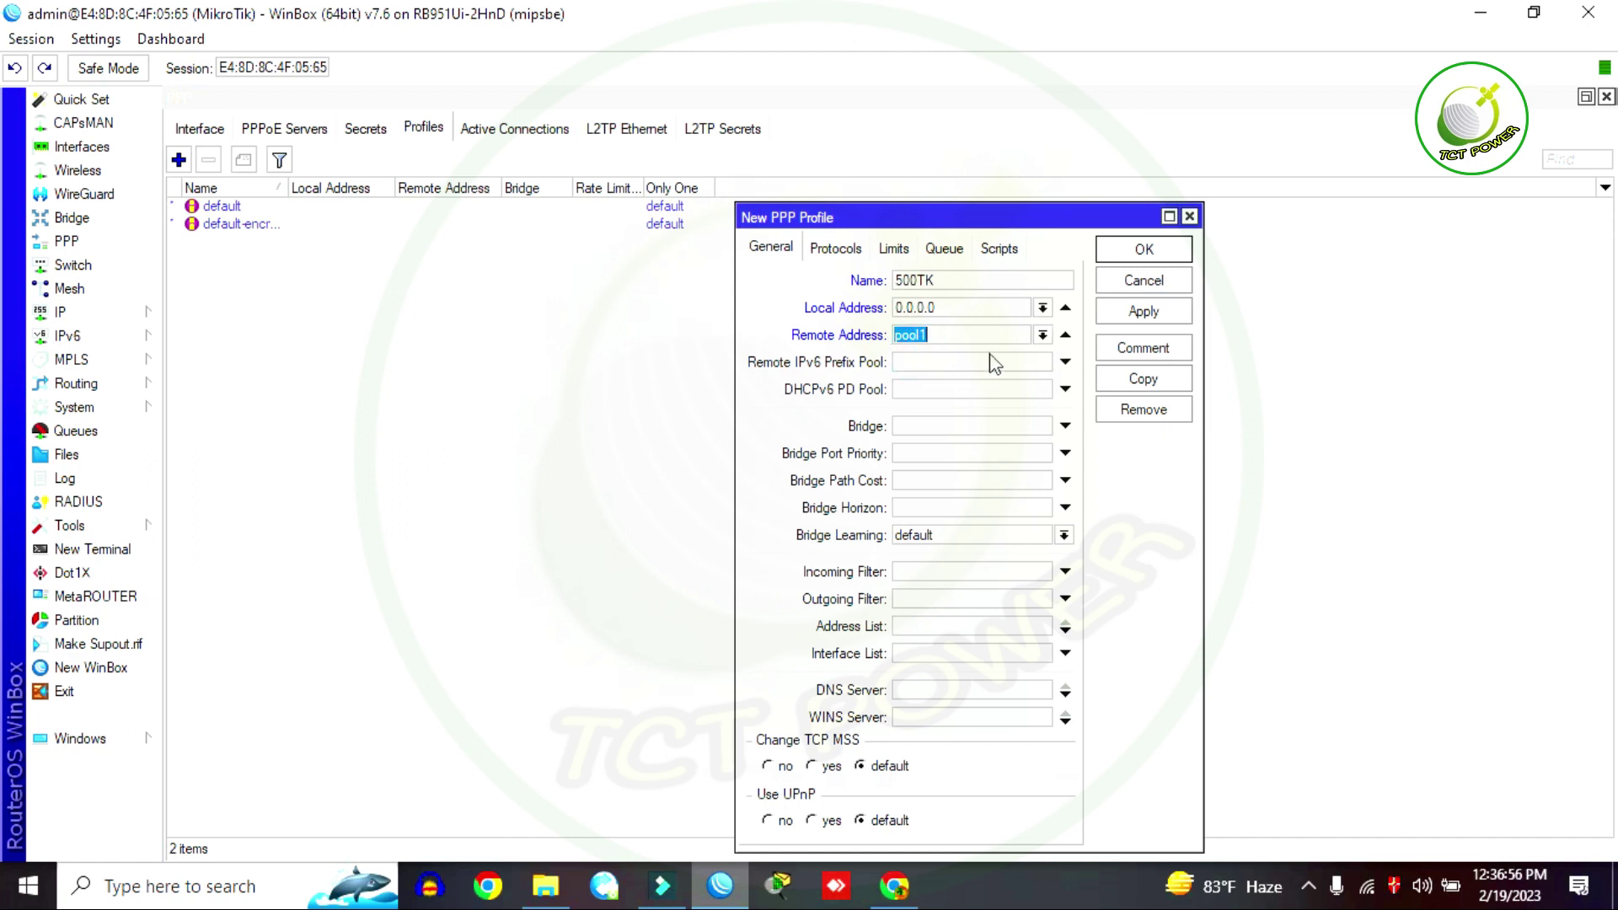
pyautogui.doubleClick(948, 308)
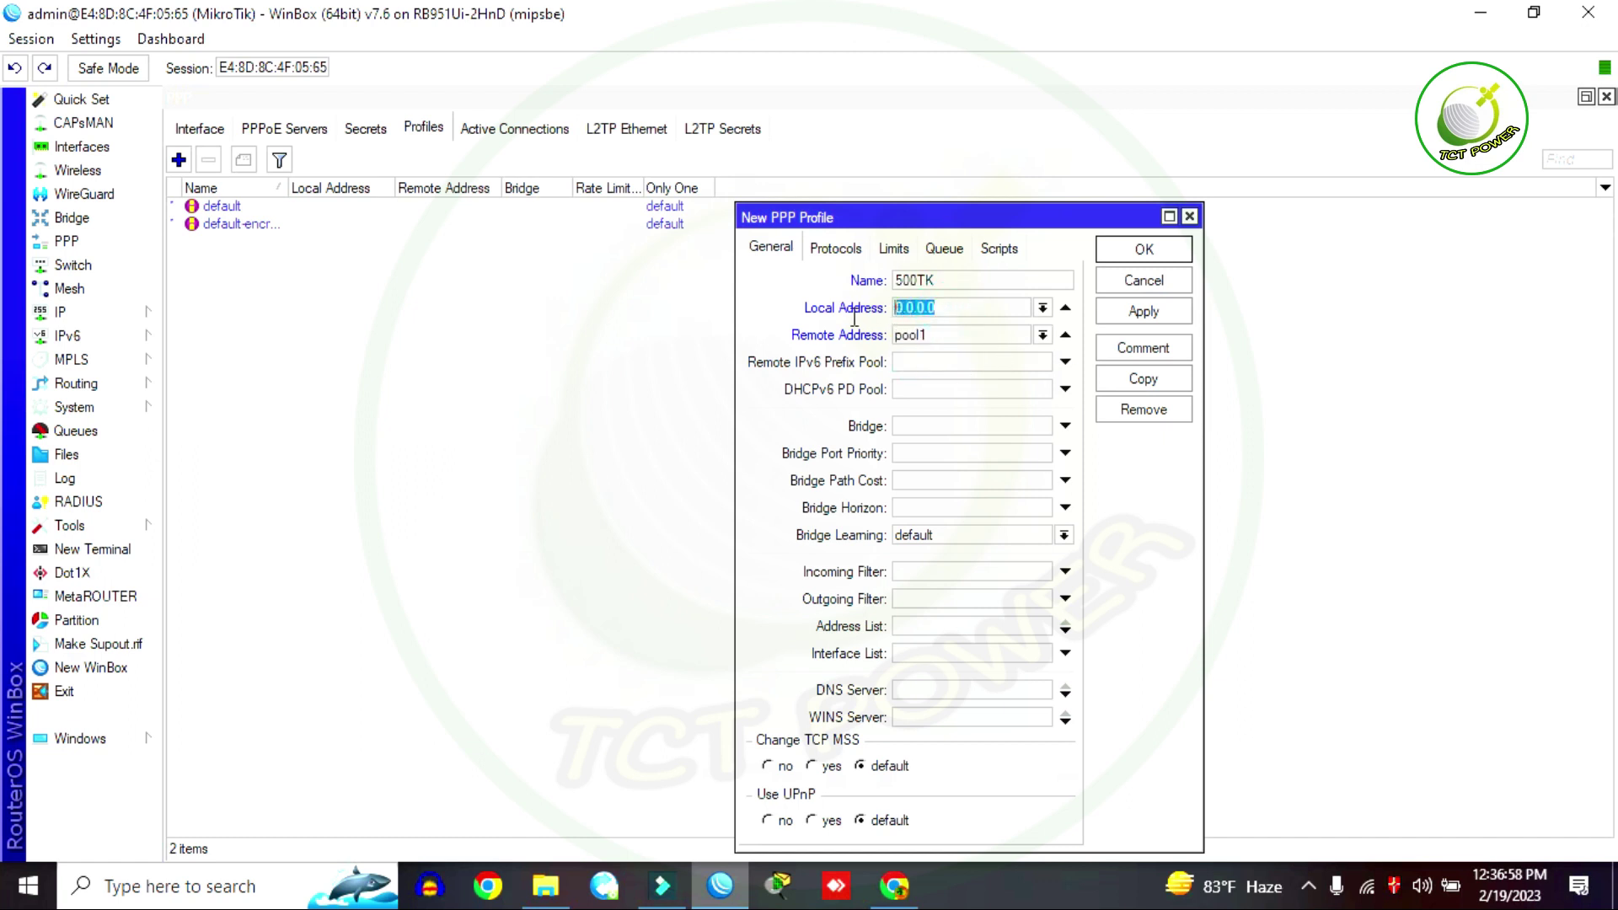
pyautogui.hotkey('ctrl', 'v')
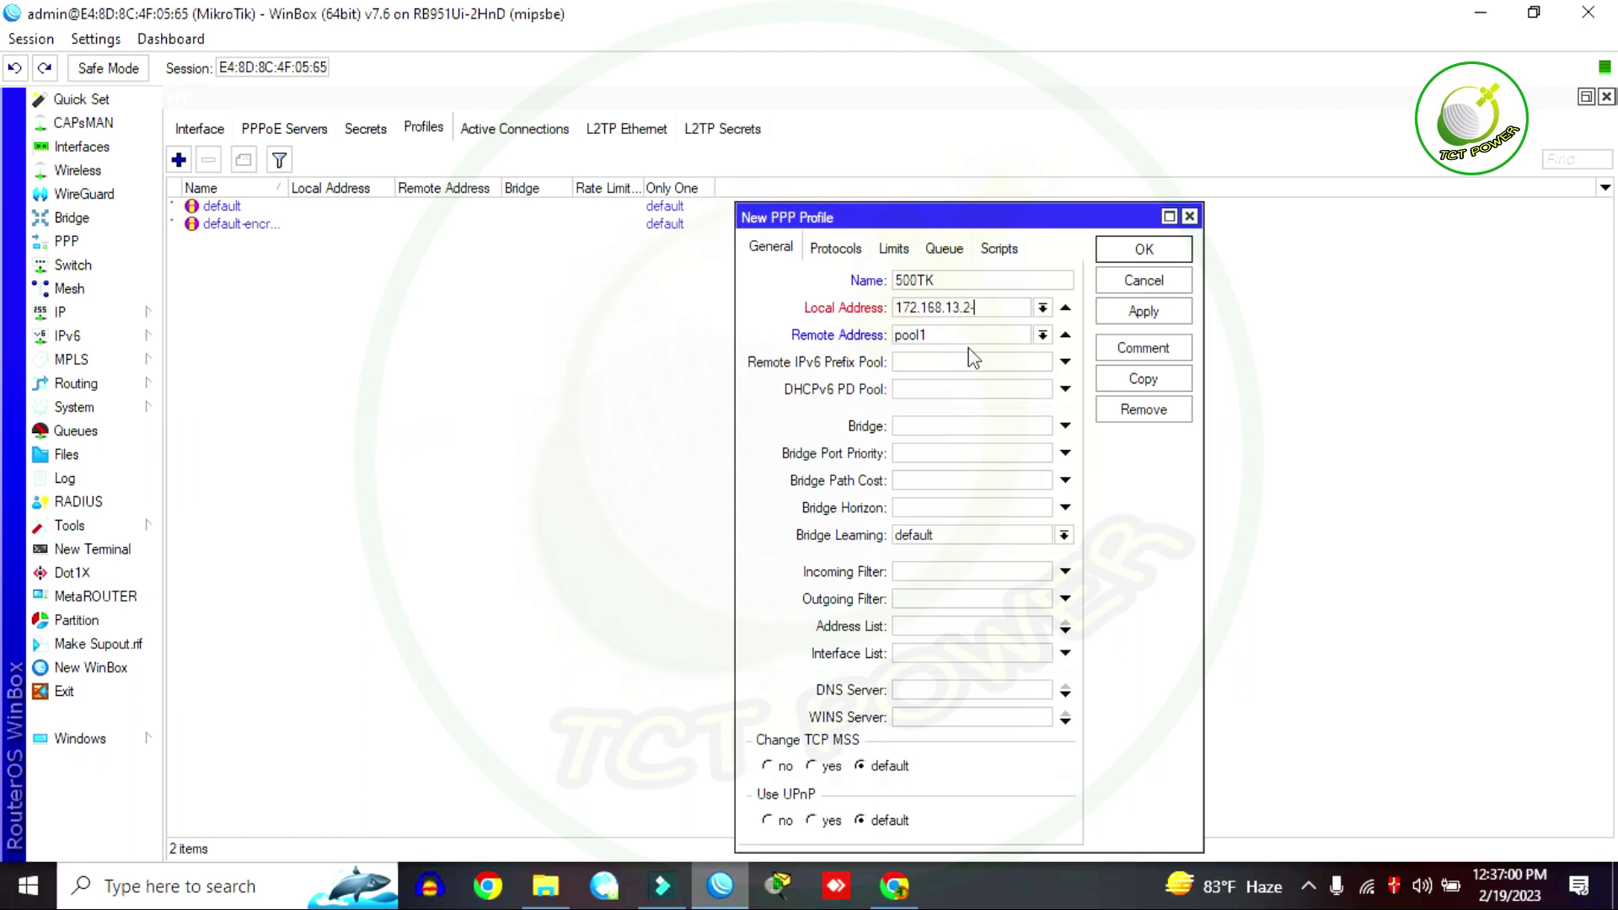
pyautogui.press('BackSpace')
pyautogui.press('BackSpace')
pyautogui.write('1')
pyautogui.click(1146, 317)
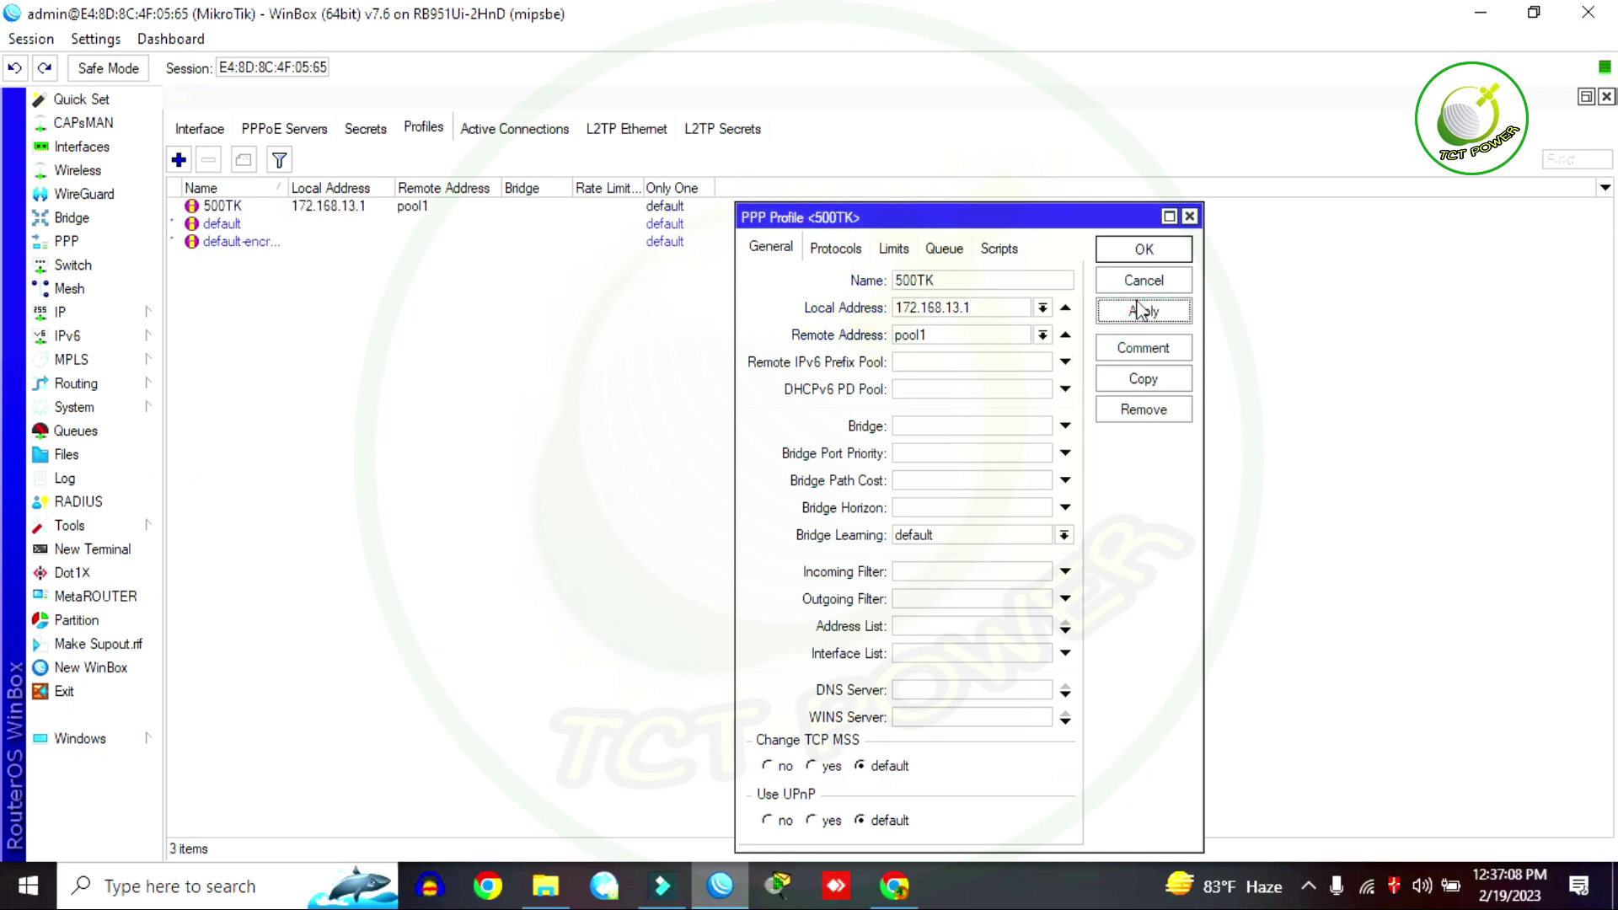
pyautogui.click(1129, 251)
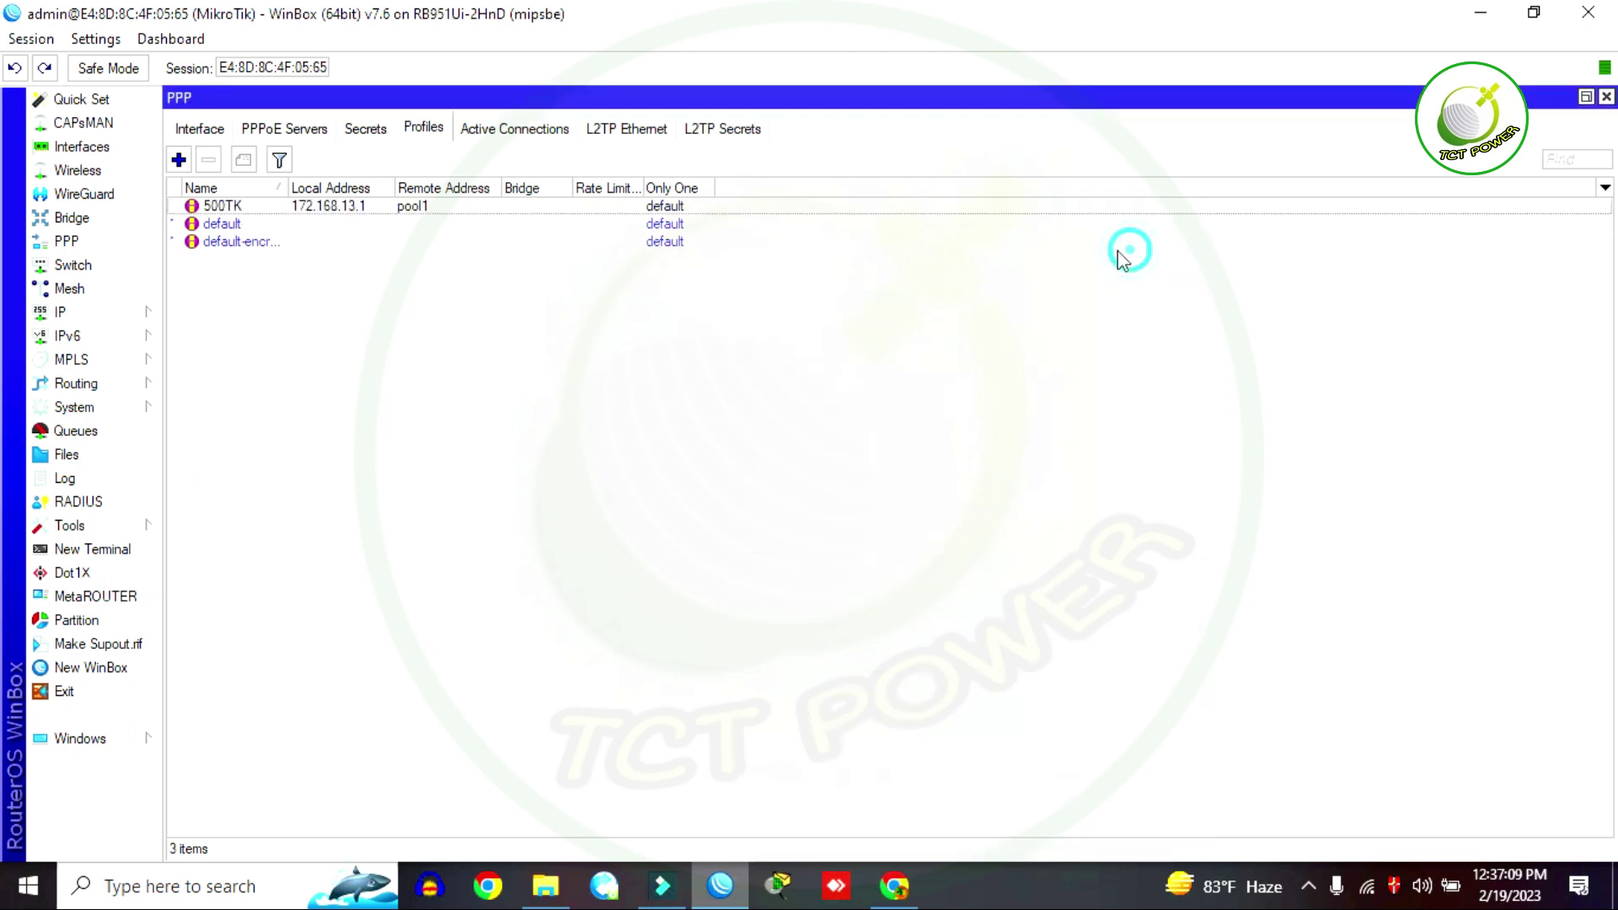
# Step: Add a PPP secret with a username and password, service pppoe and profile 500TK
pyautogui.click(367, 125)
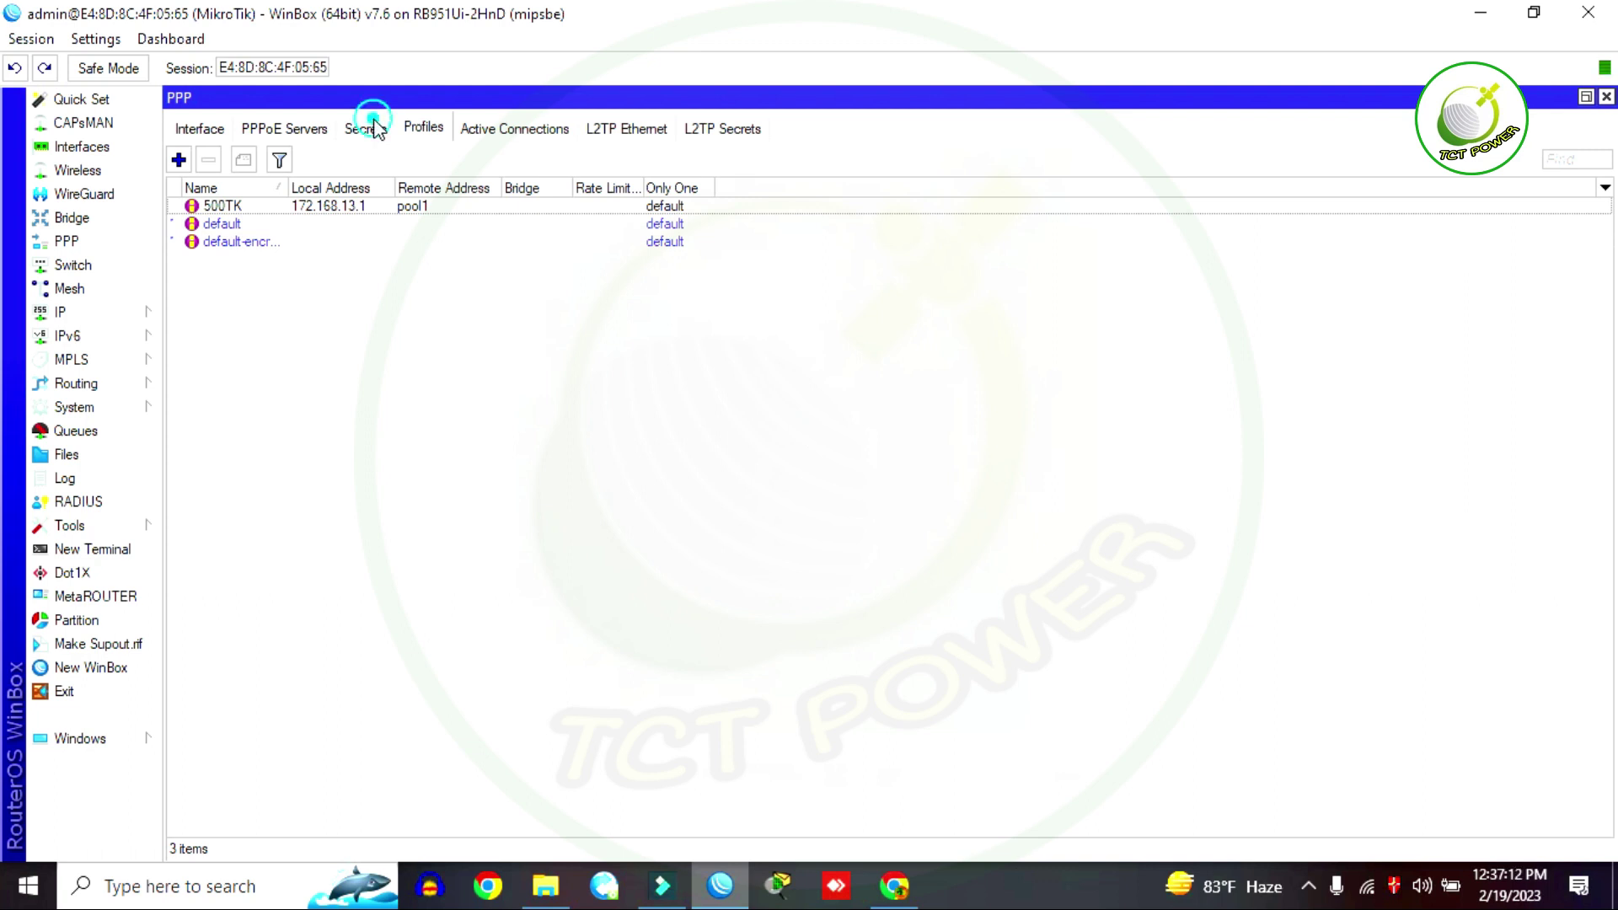
pyautogui.click(179, 159)
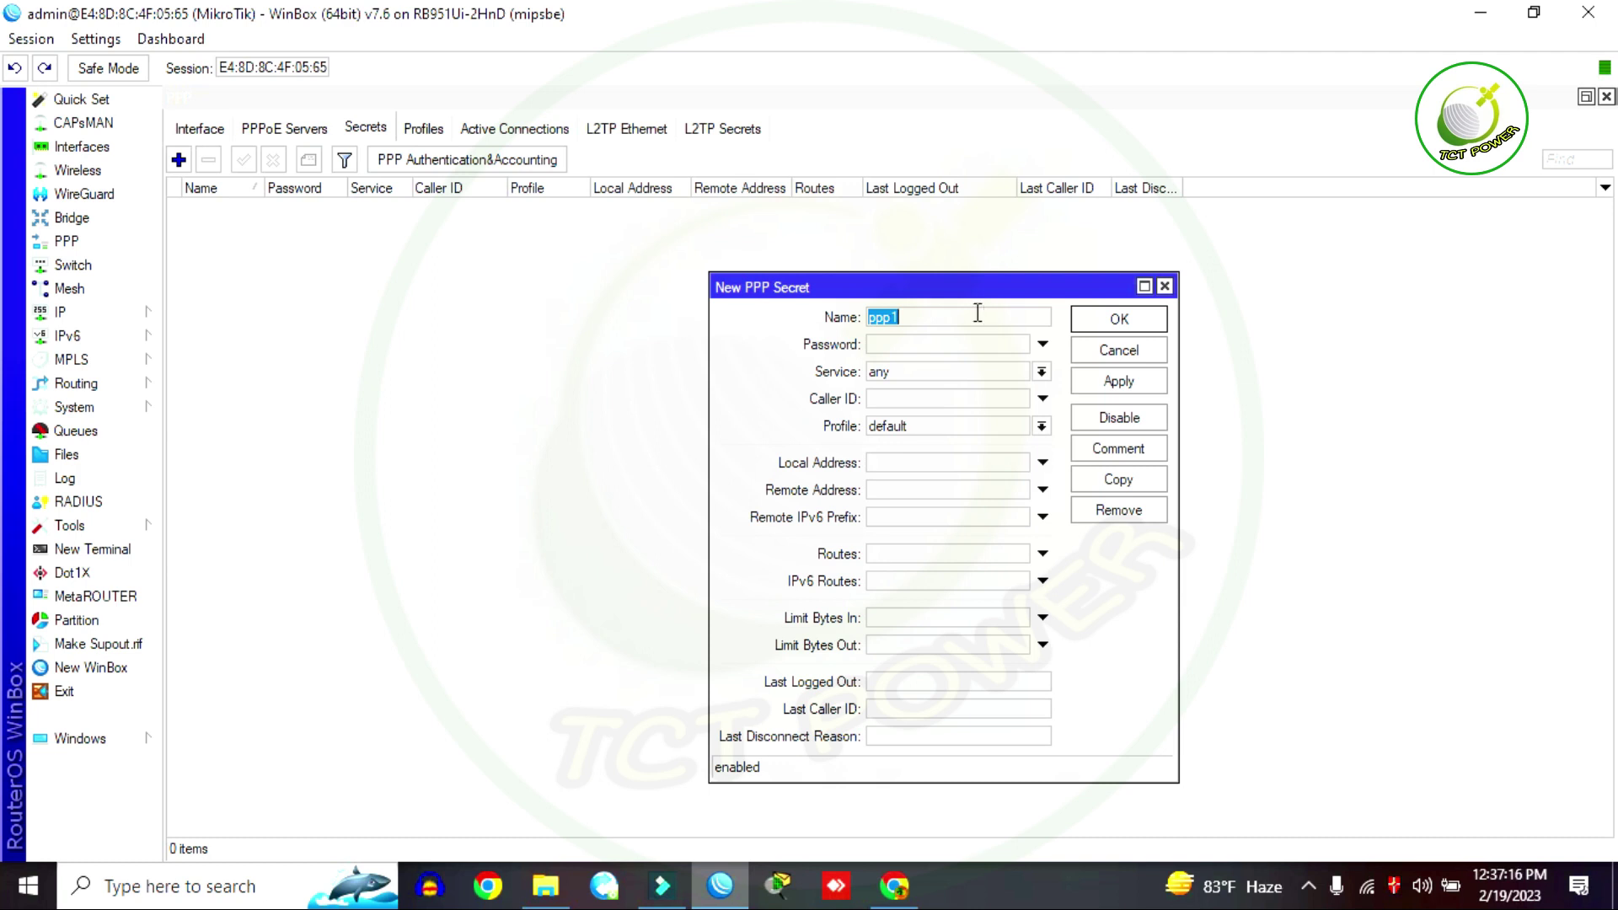
pyautogui.write('1234')
pyautogui.click(943, 346)
pyautogui.click(1043, 372)
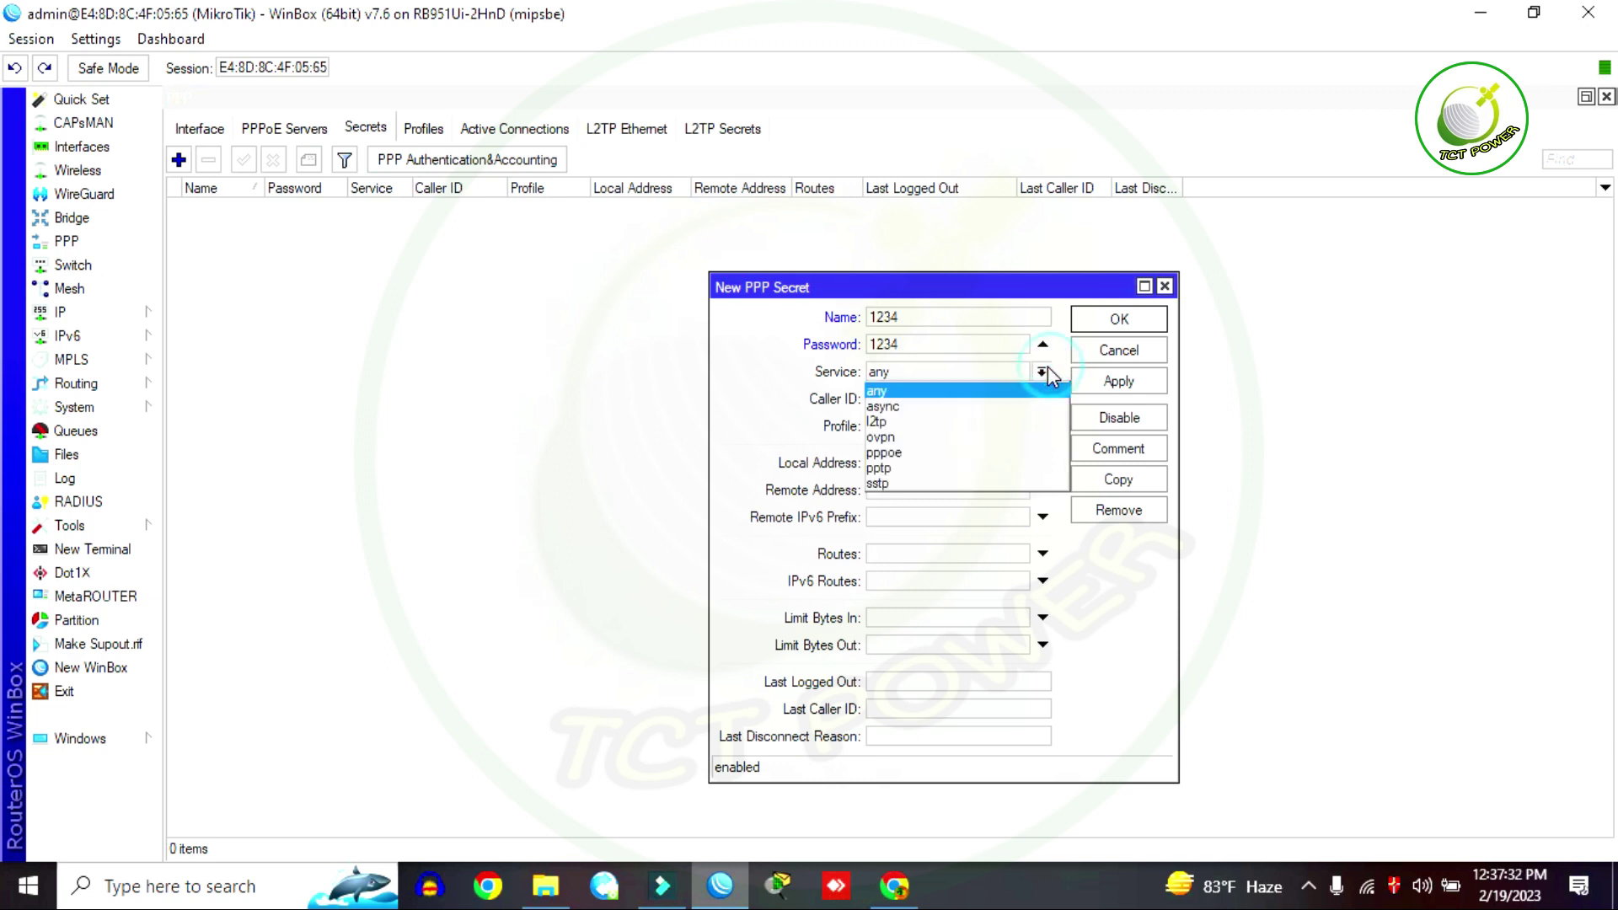
pyautogui.click(946, 452)
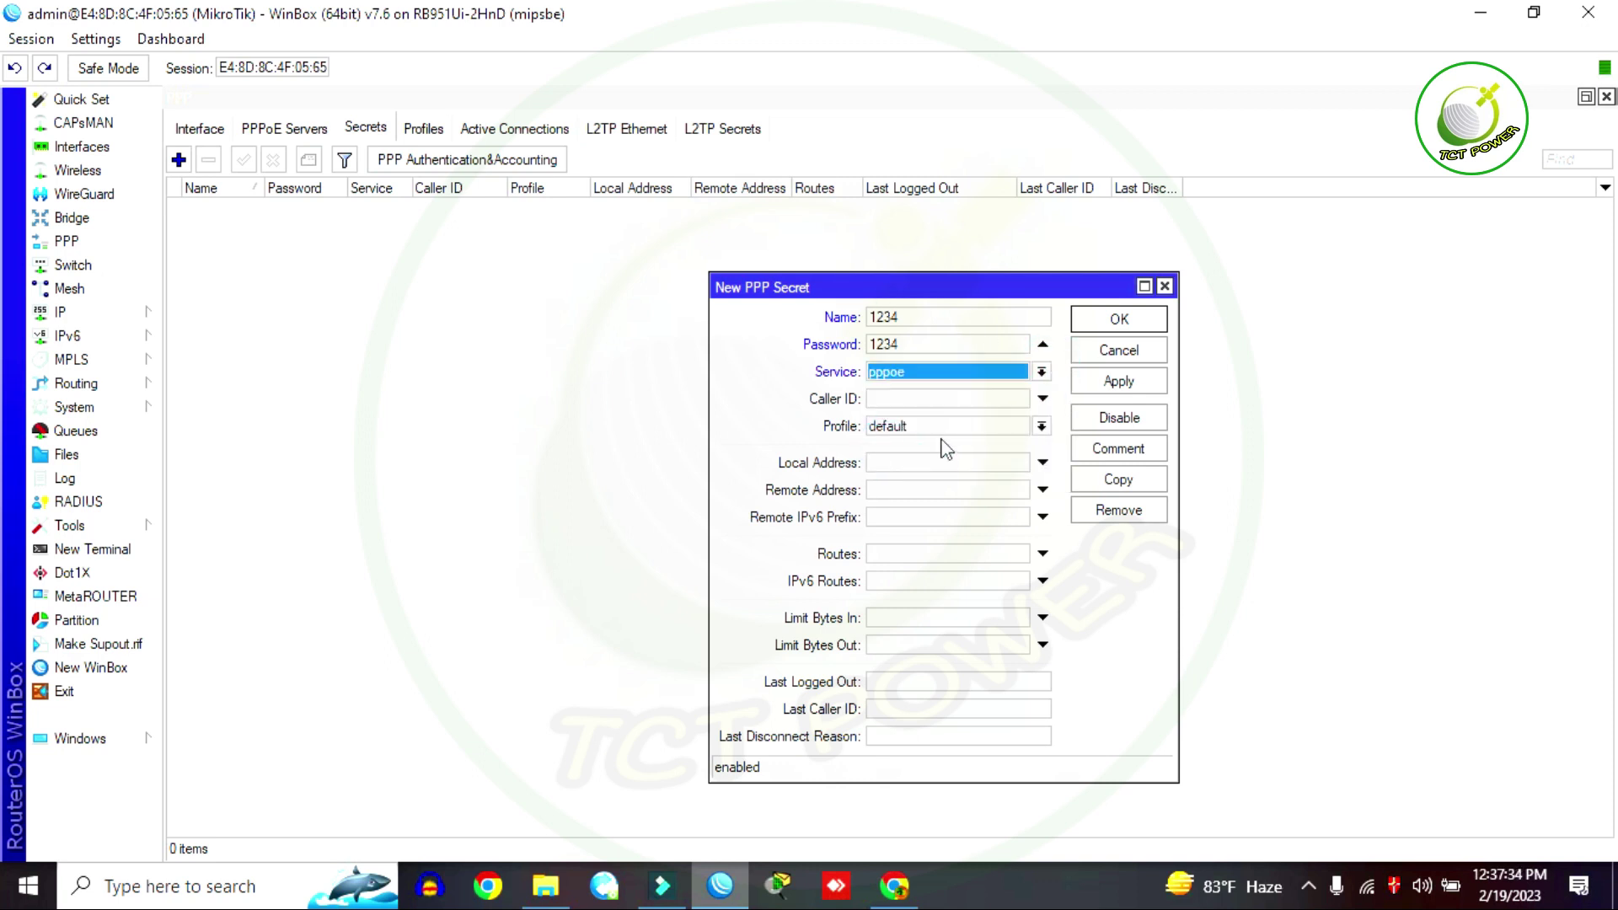
pyautogui.click(1042, 427)
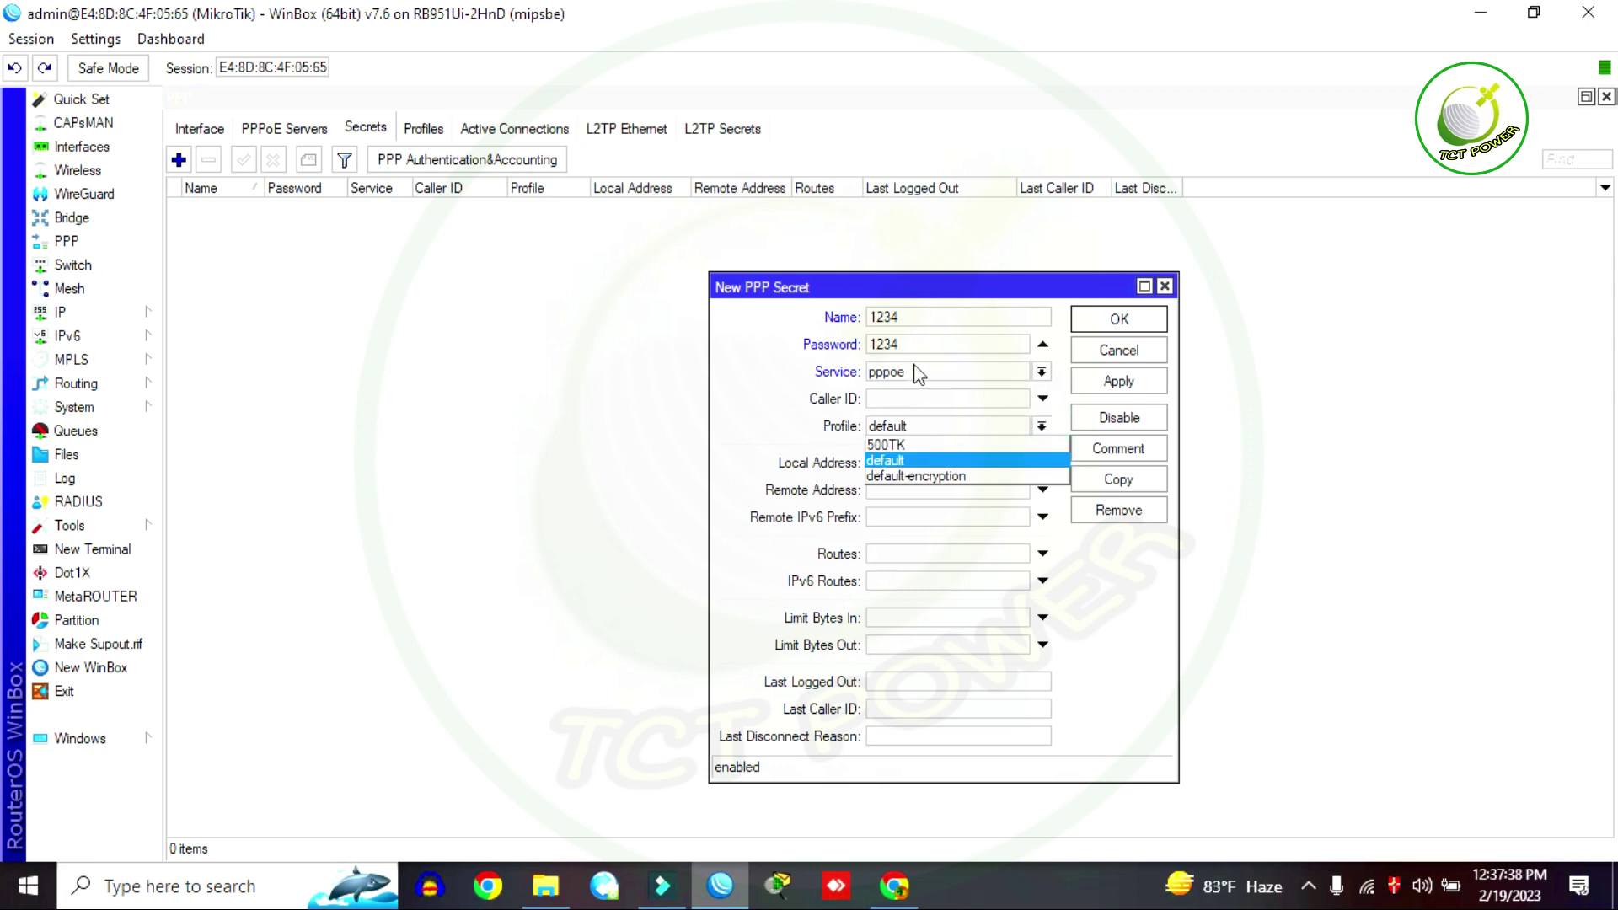
pyautogui.click(904, 448)
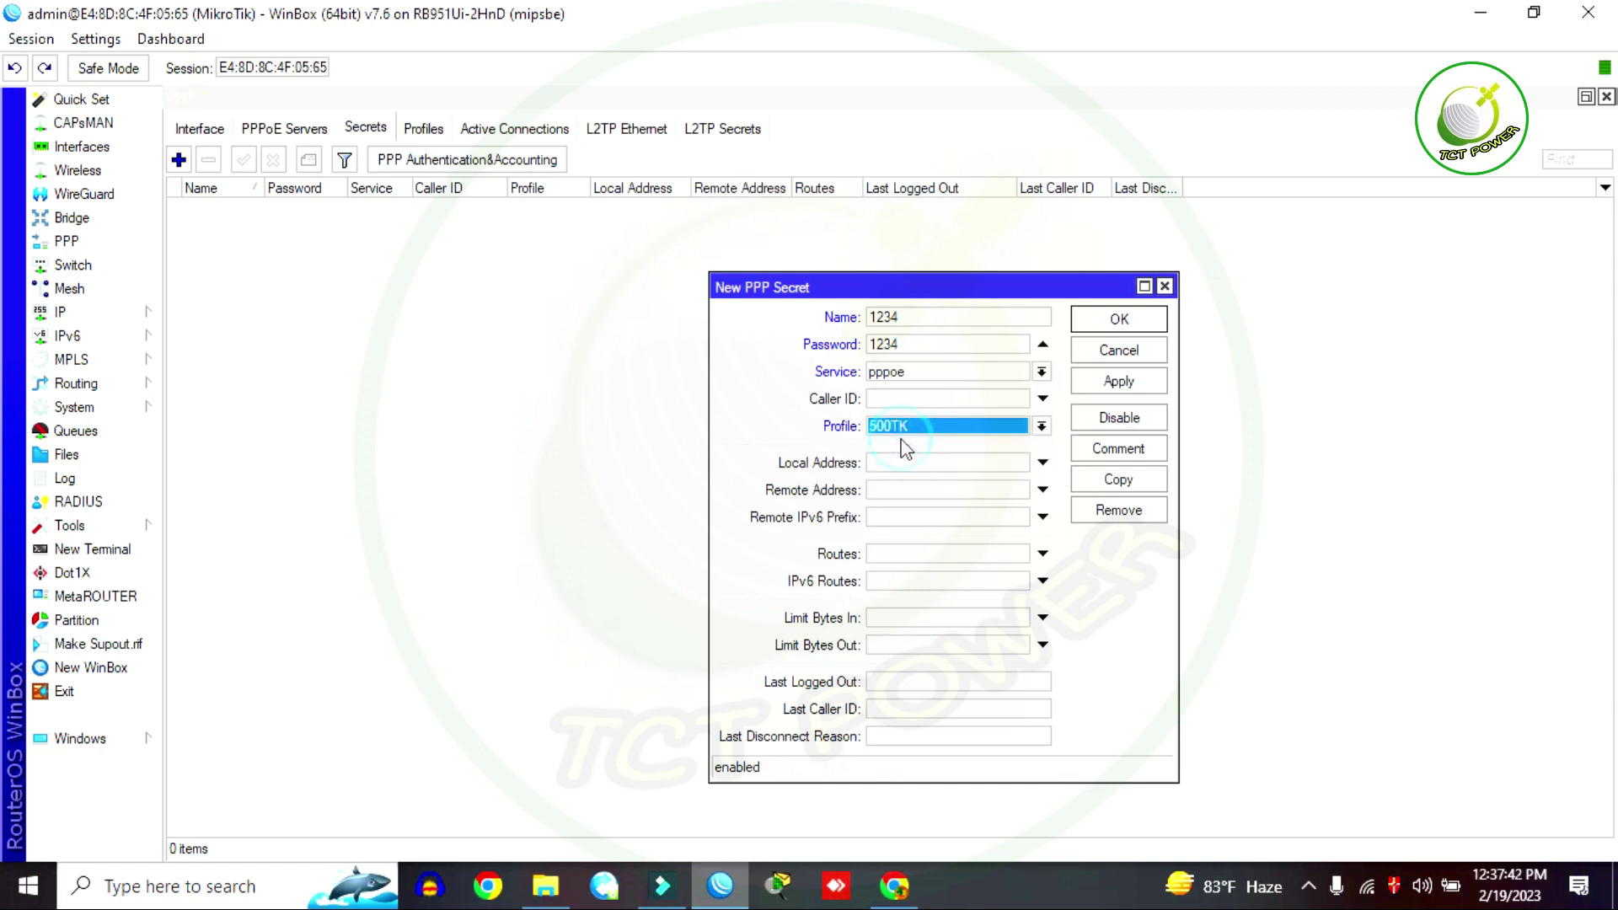
pyautogui.click(1119, 386)
pyautogui.click(1120, 320)
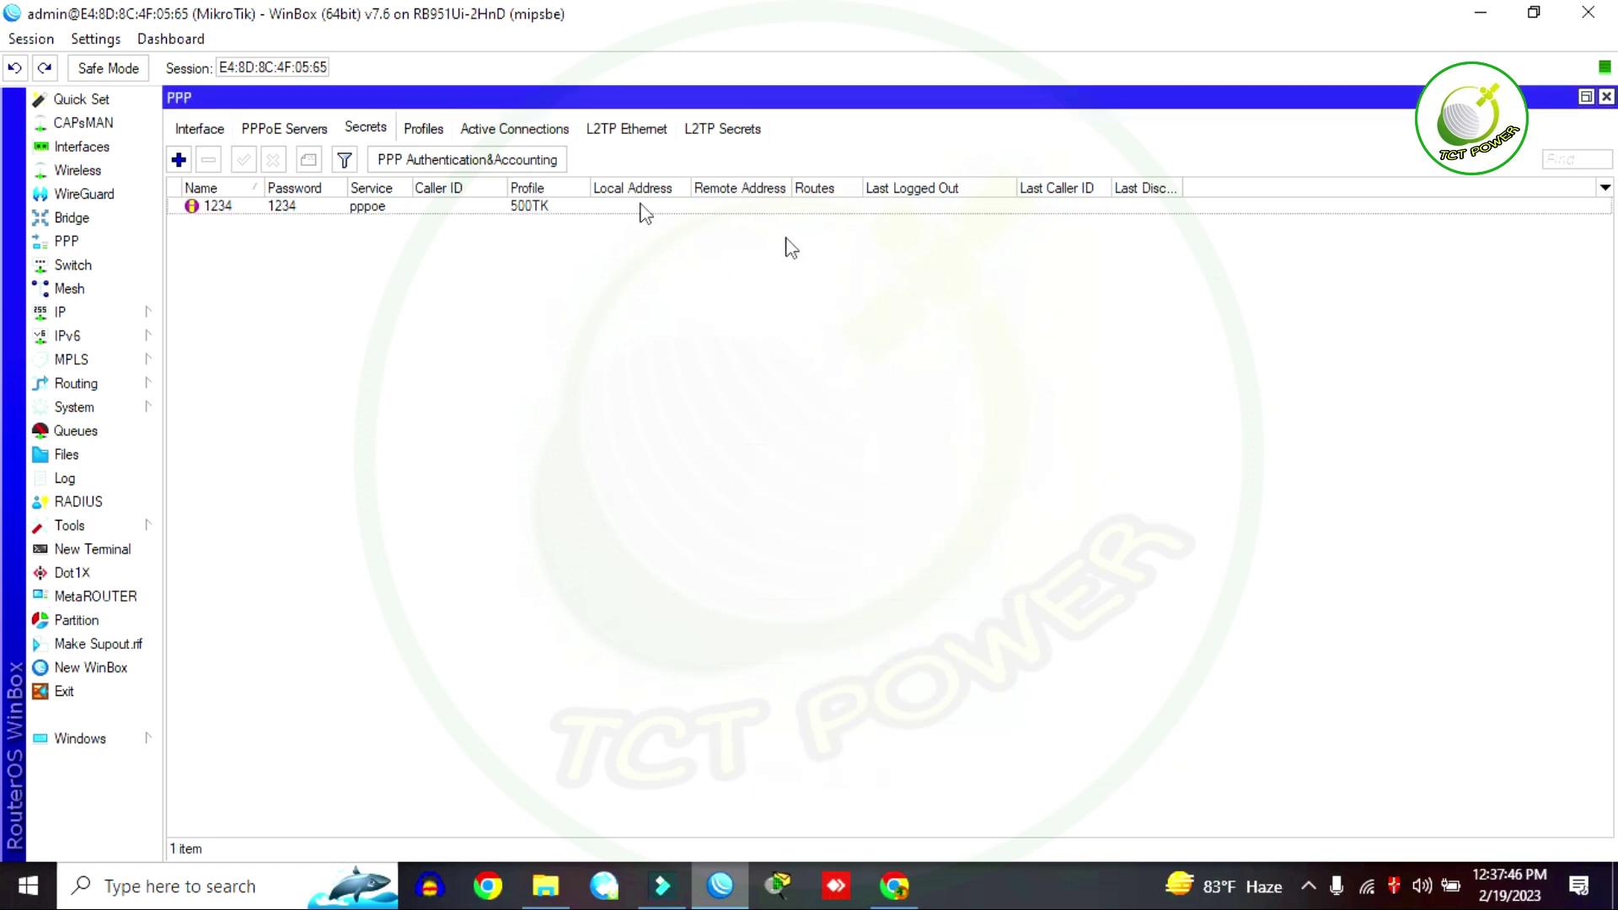
# Step: Add PPPoE server 7MBPS on ether1-PC with default profile 500TK, disabling mschap1 and mschap2
pyautogui.click(289, 133)
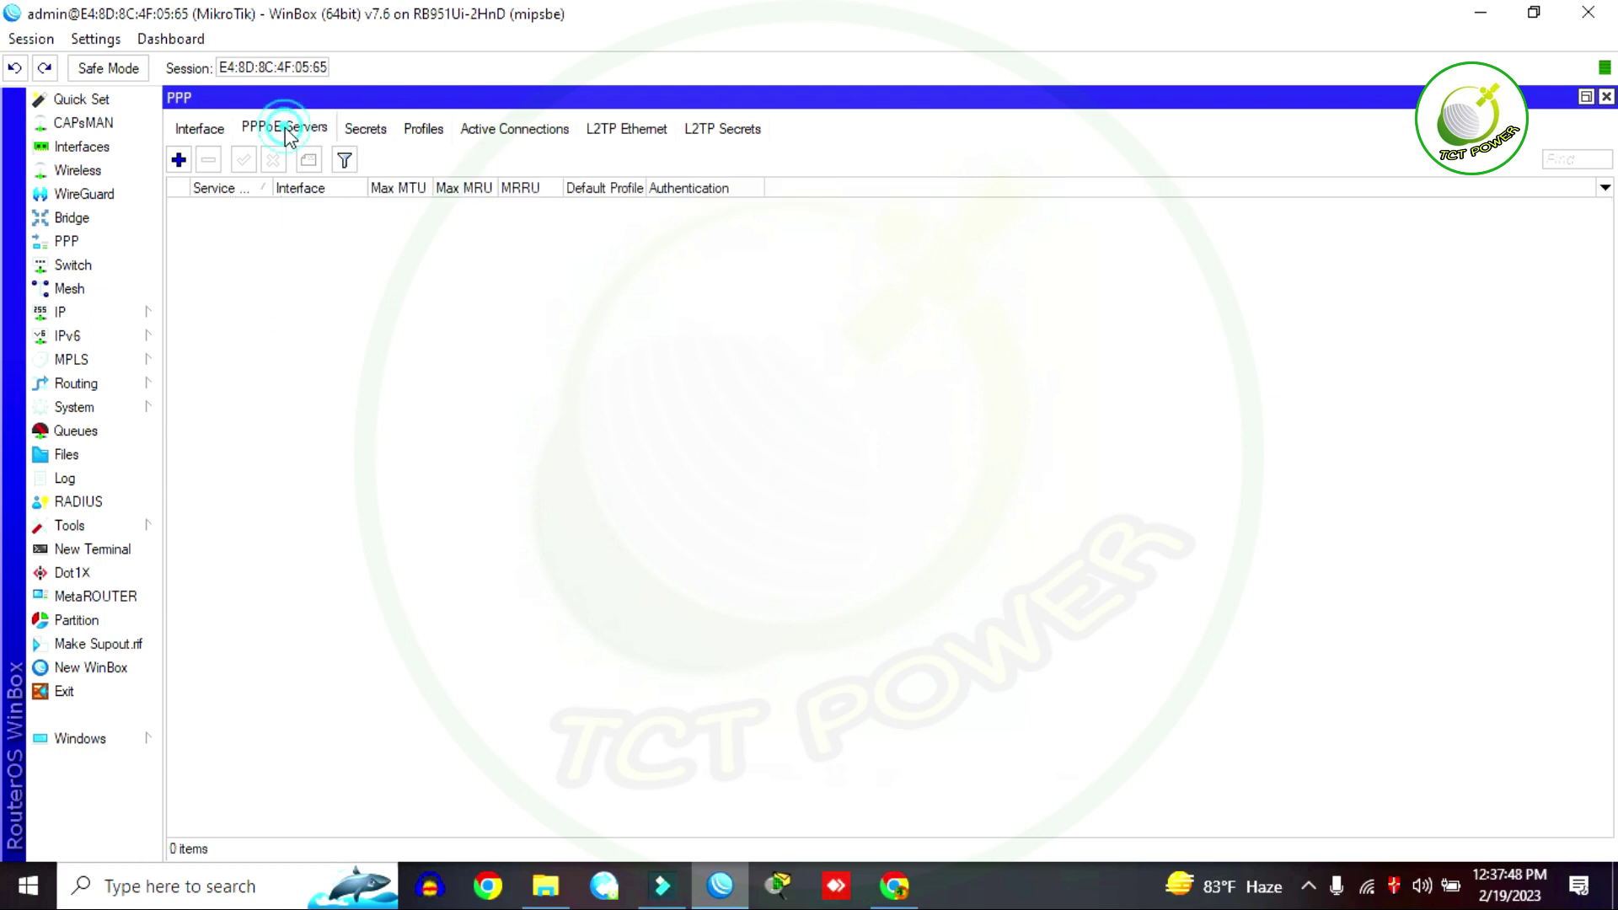
pyautogui.click(179, 160)
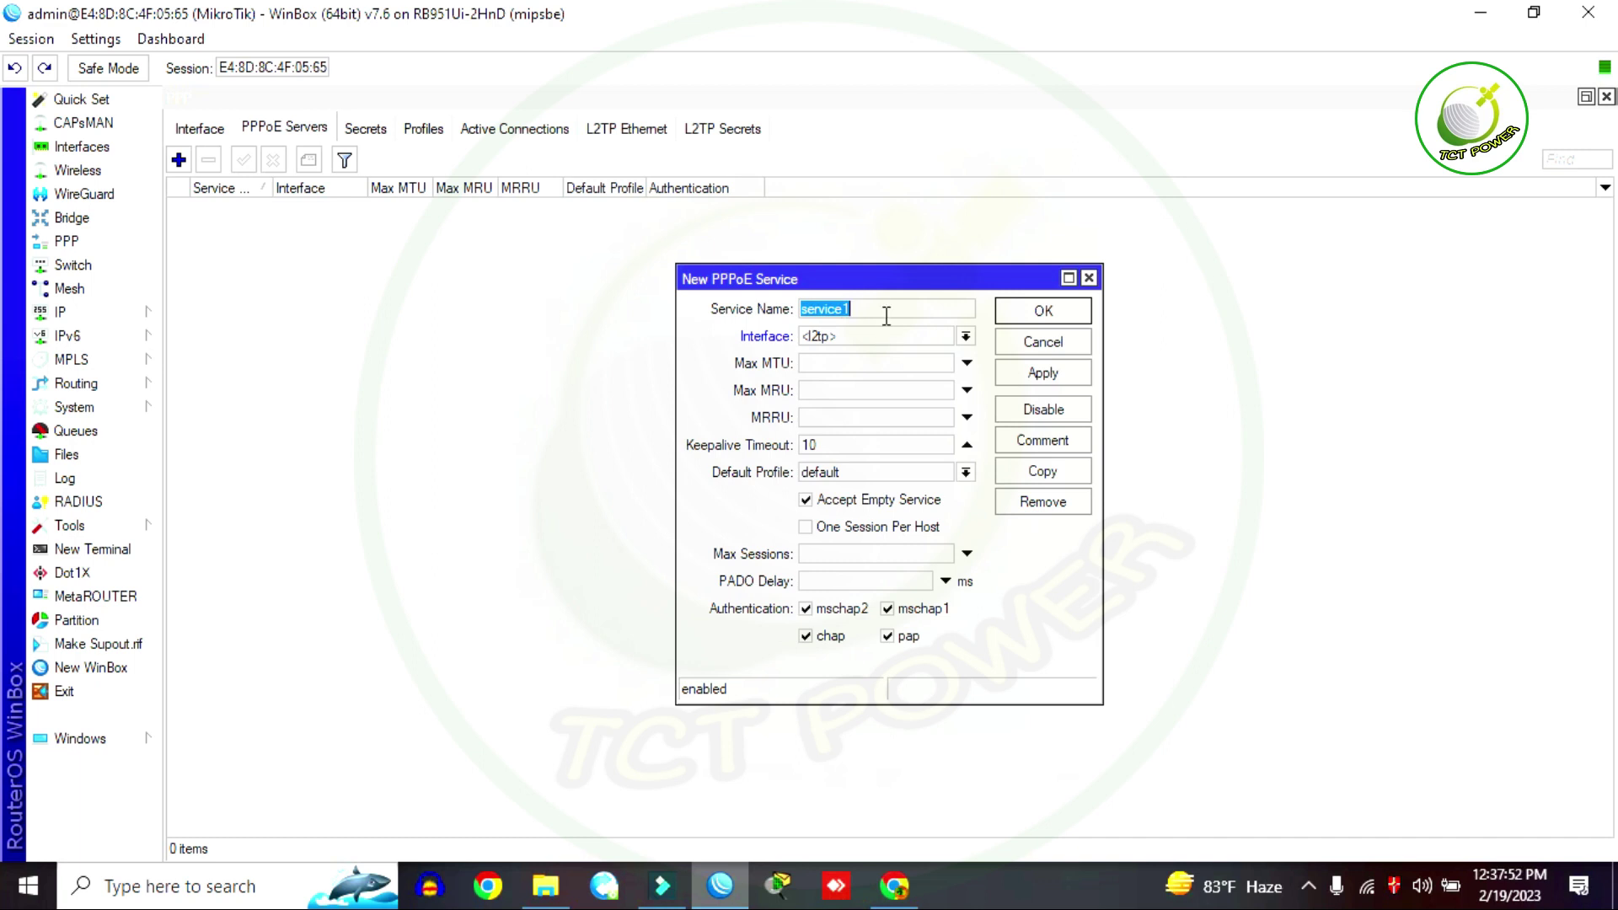
pyautogui.write('7MBPS')
pyautogui.click(961, 336)
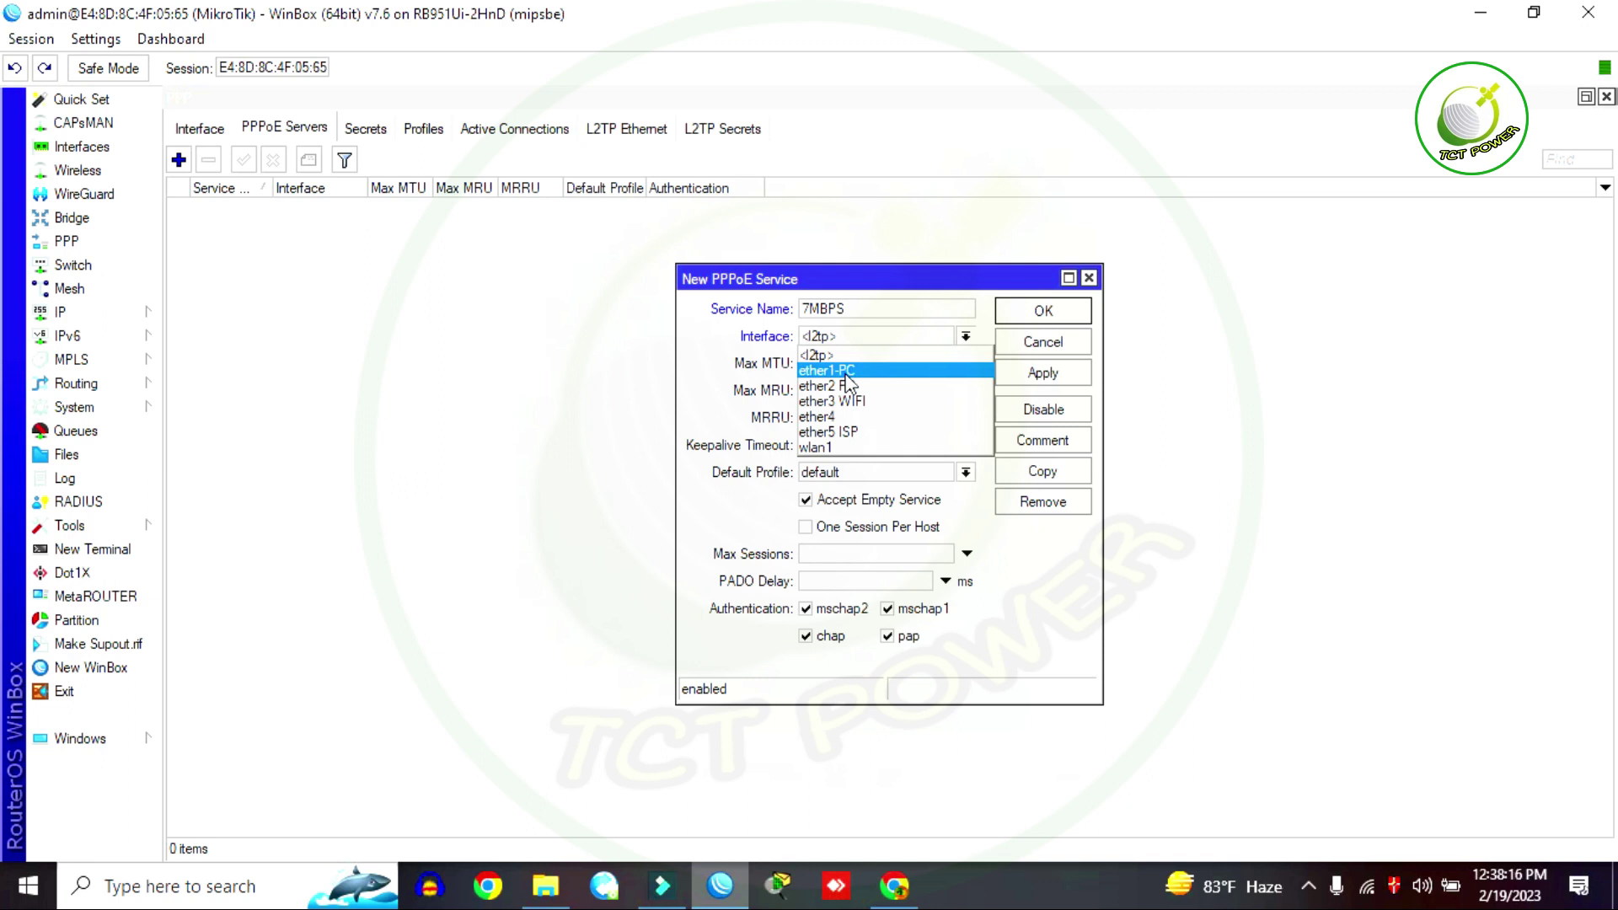
pyautogui.click(846, 372)
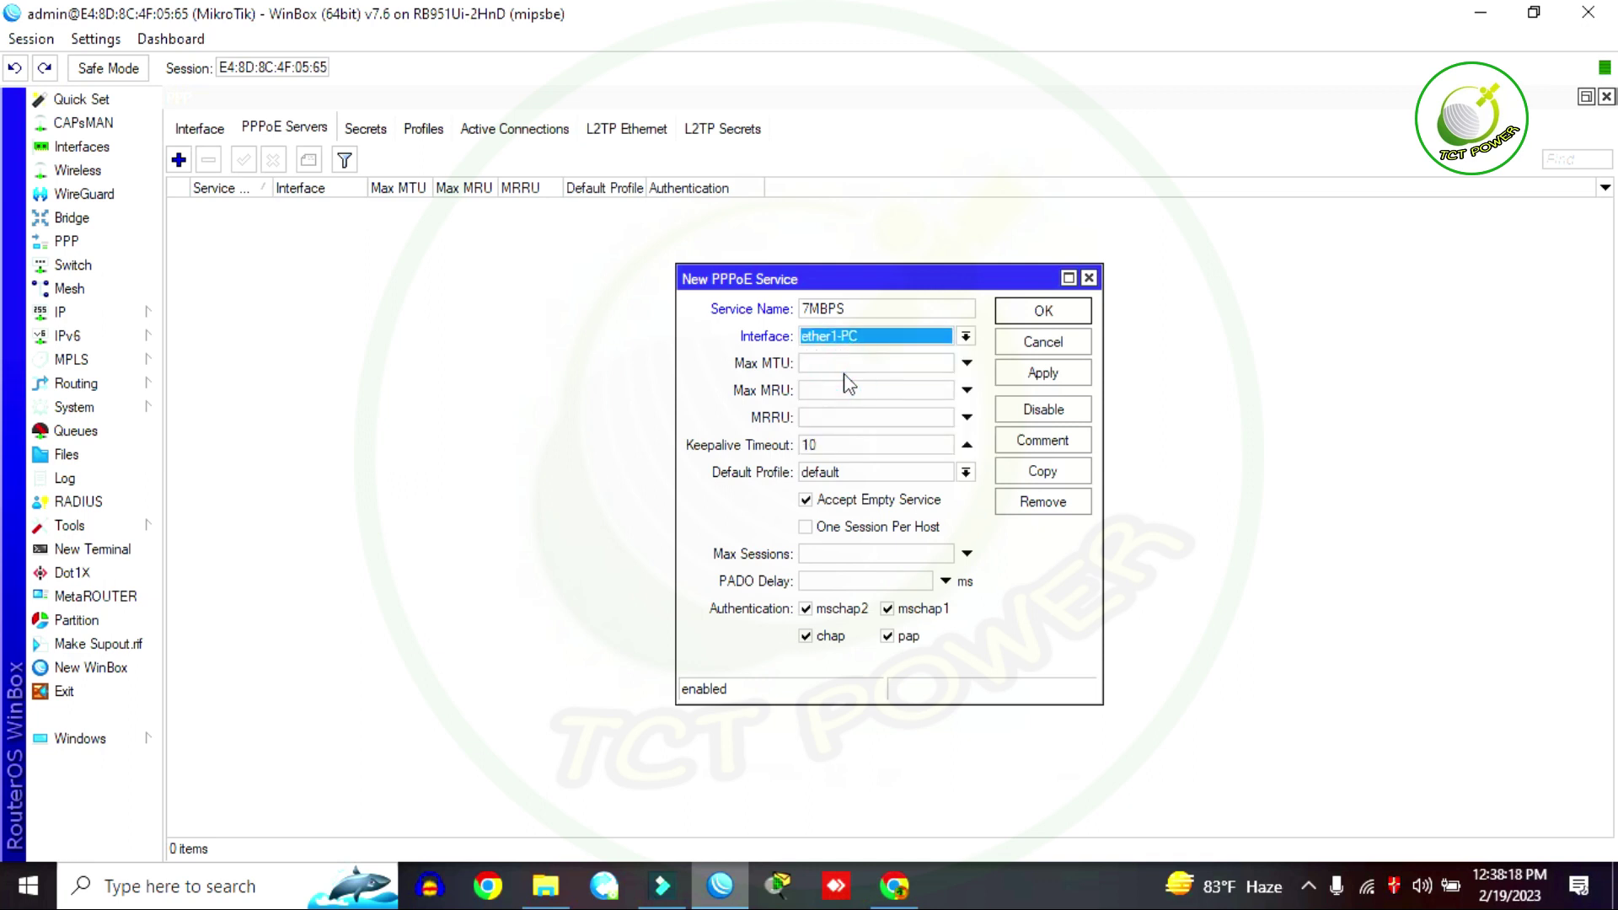
pyautogui.click(868, 477)
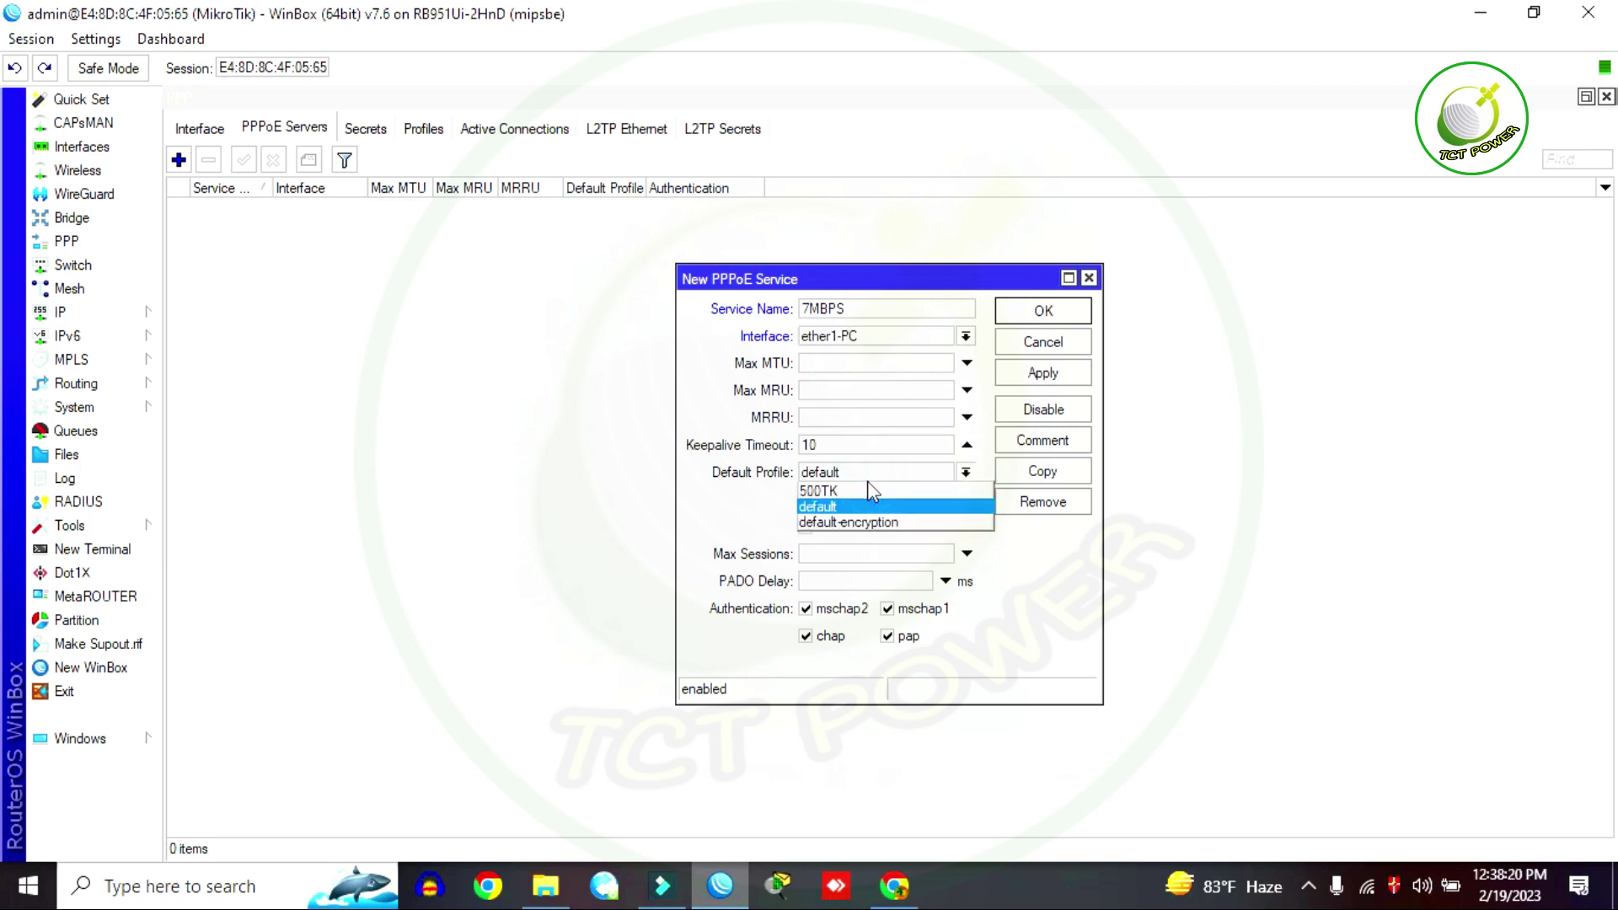
pyautogui.click(816, 492)
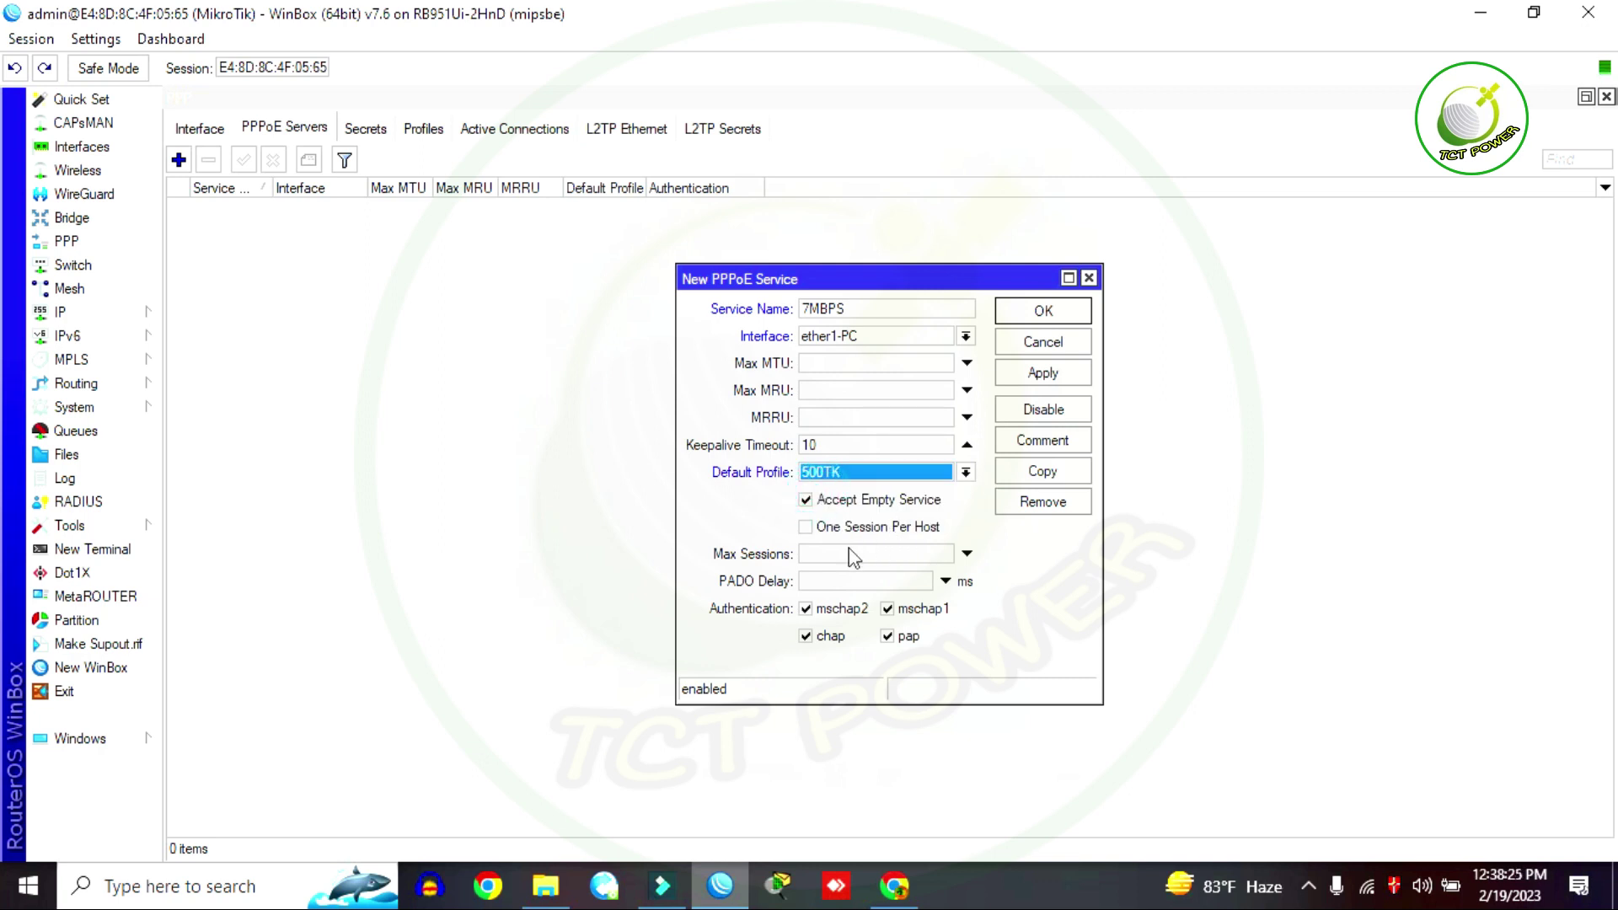
pyautogui.click(809, 610)
pyautogui.click(919, 609)
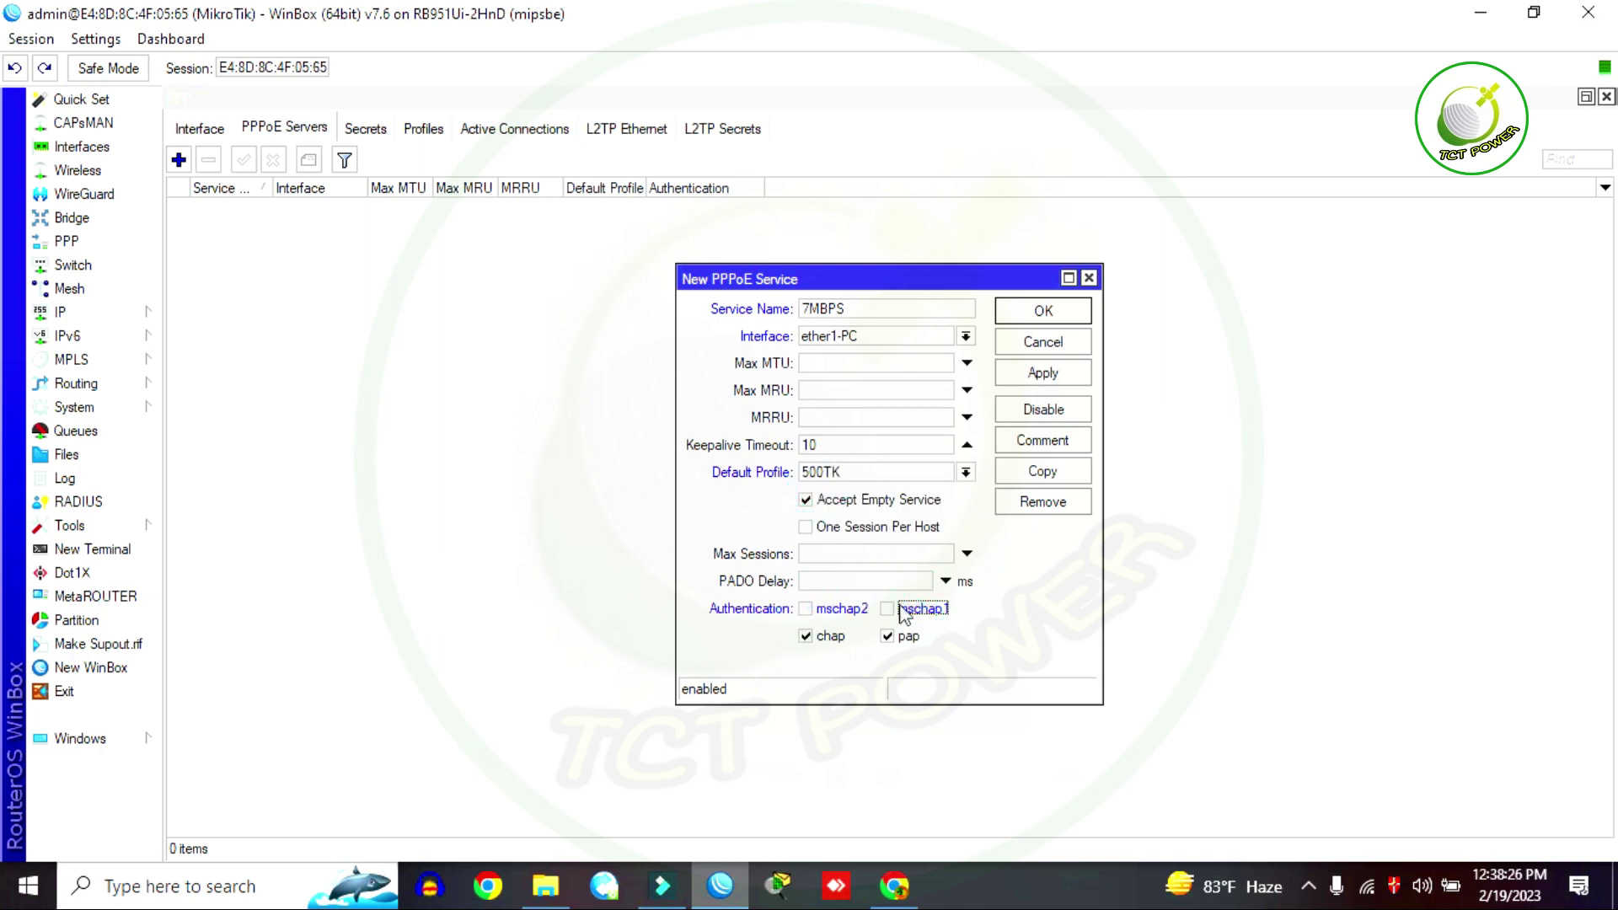
pyautogui.click(1041, 312)
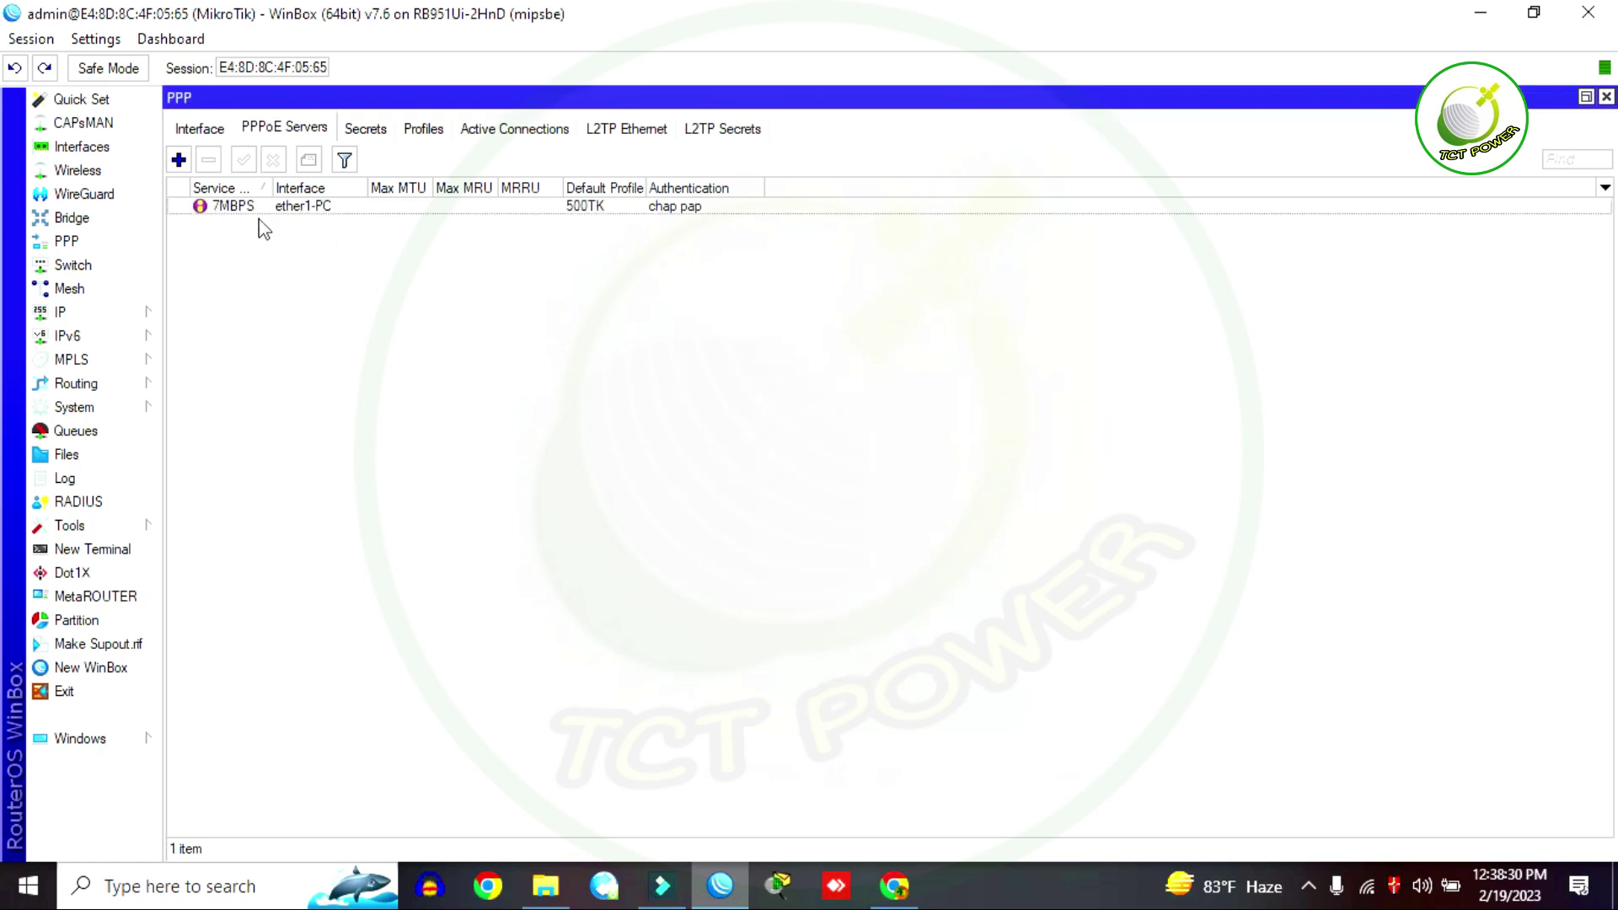
# Step: Replace the router's DNS server 0.0.0.0 with 8.8.8.8 in IP > DNS and save
pyautogui.click(76, 314)
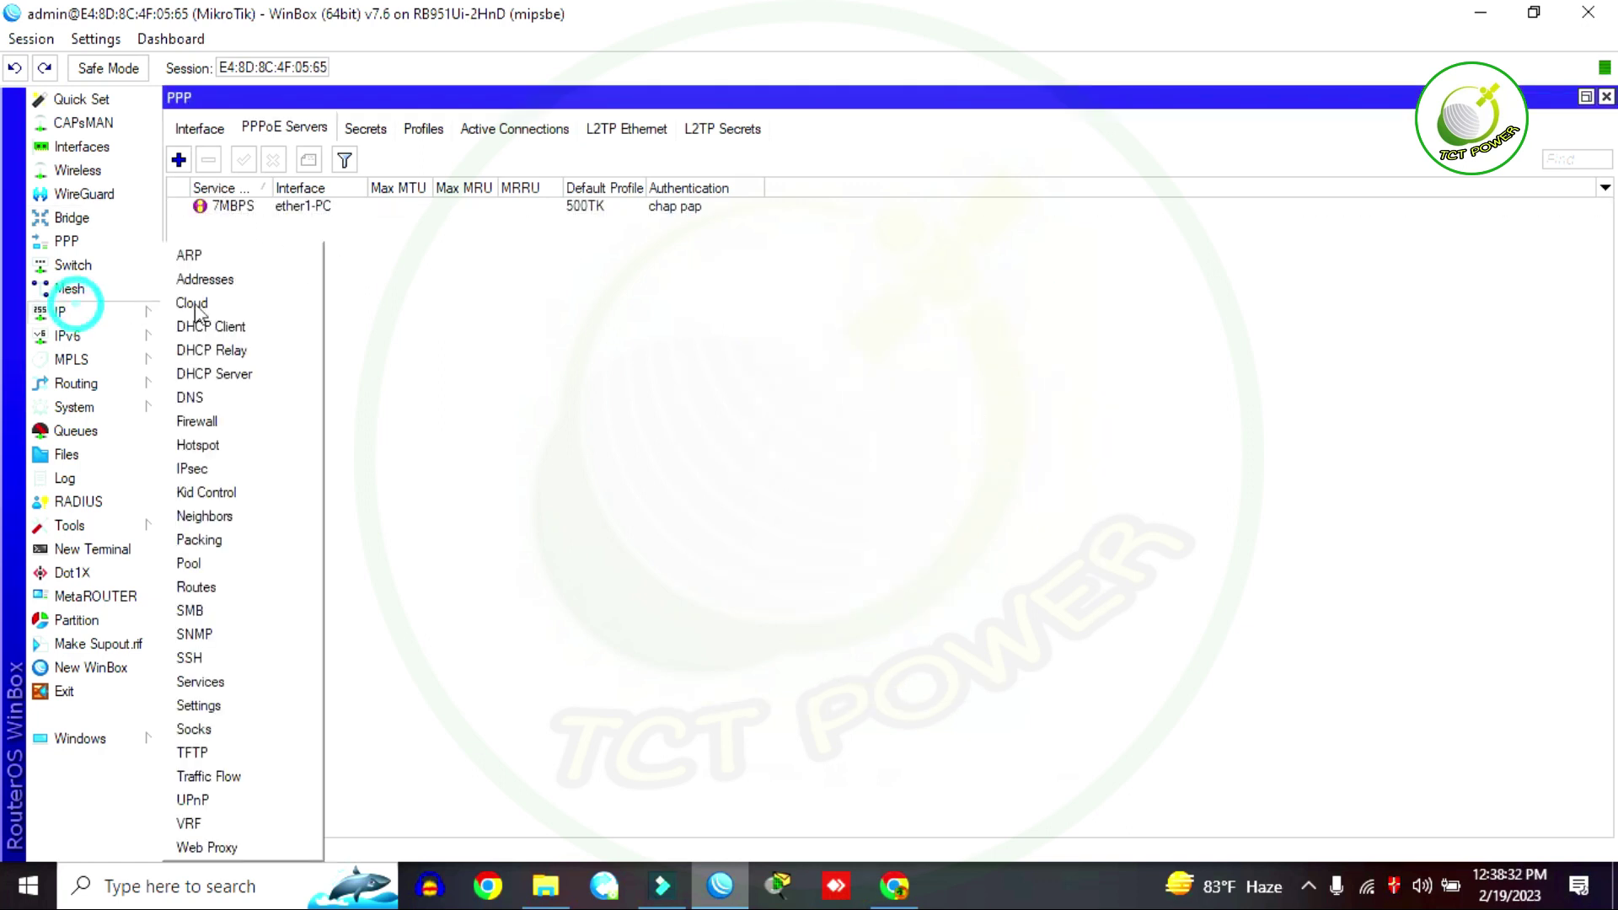
pyautogui.click(191, 402)
pyautogui.click(860, 299)
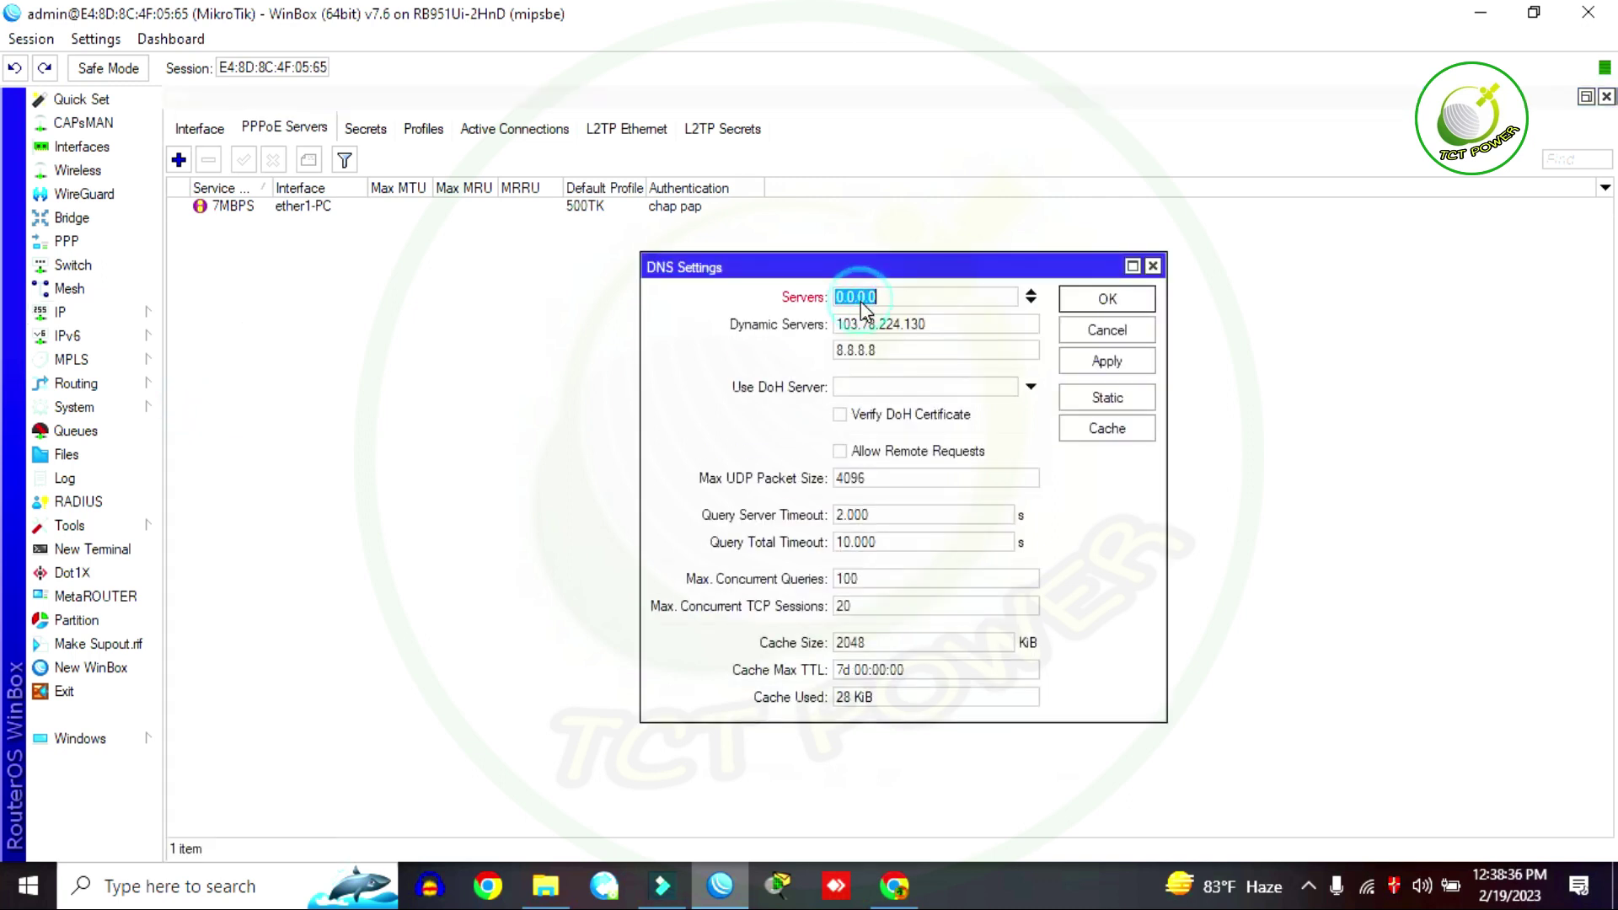
pyautogui.write('8.8.8')
pyautogui.press('BackSpace')
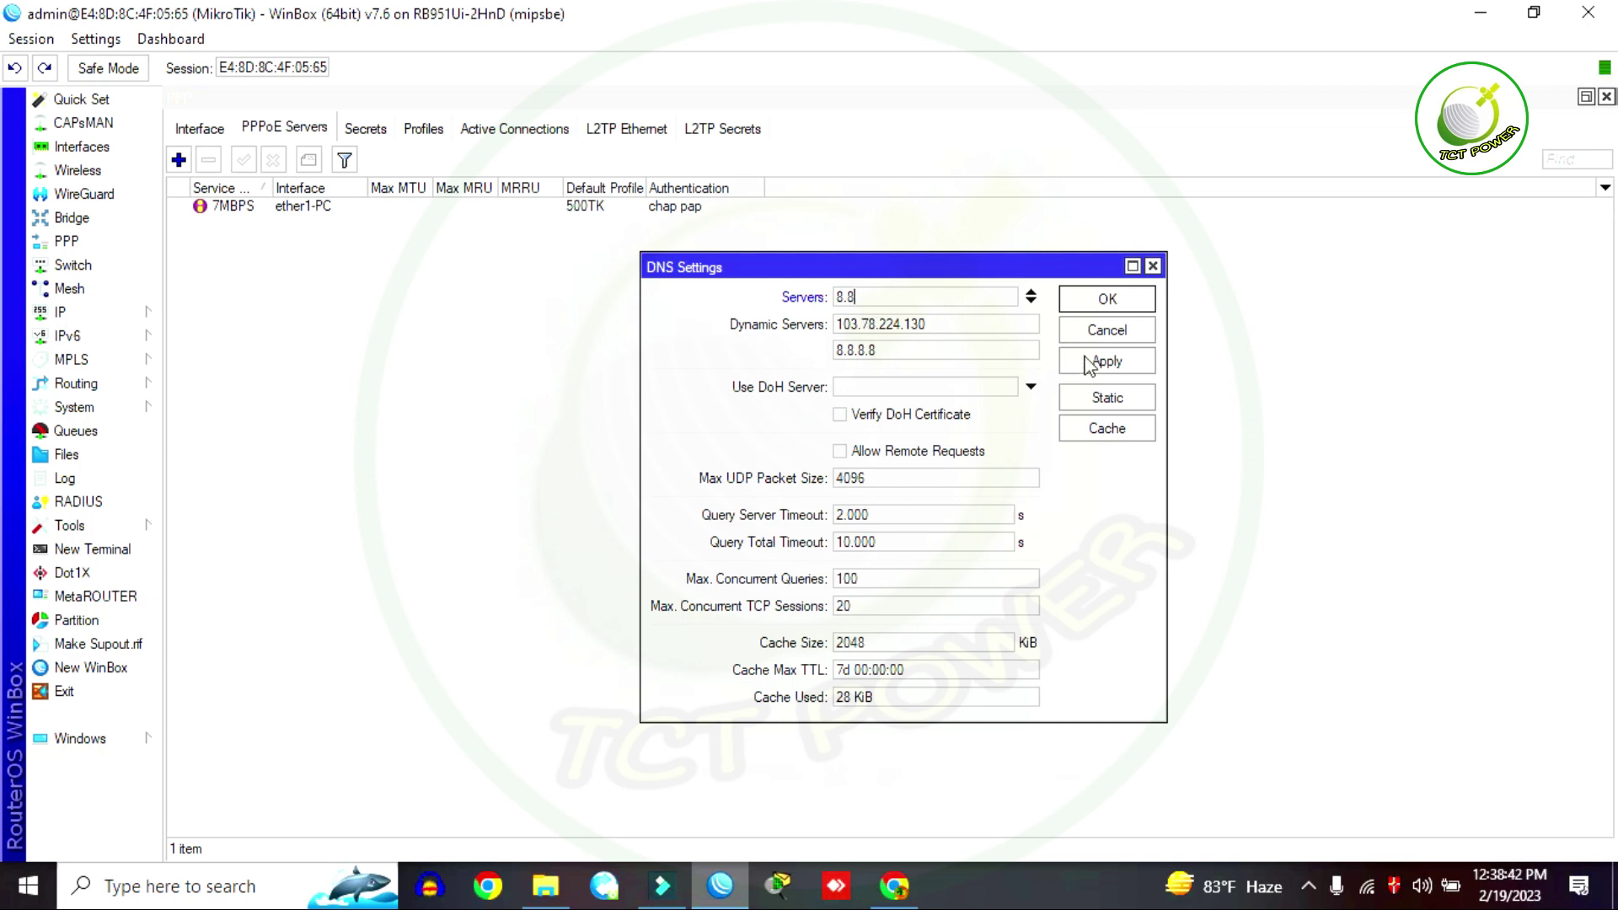
pyautogui.write('8.8')
pyautogui.click(1090, 301)
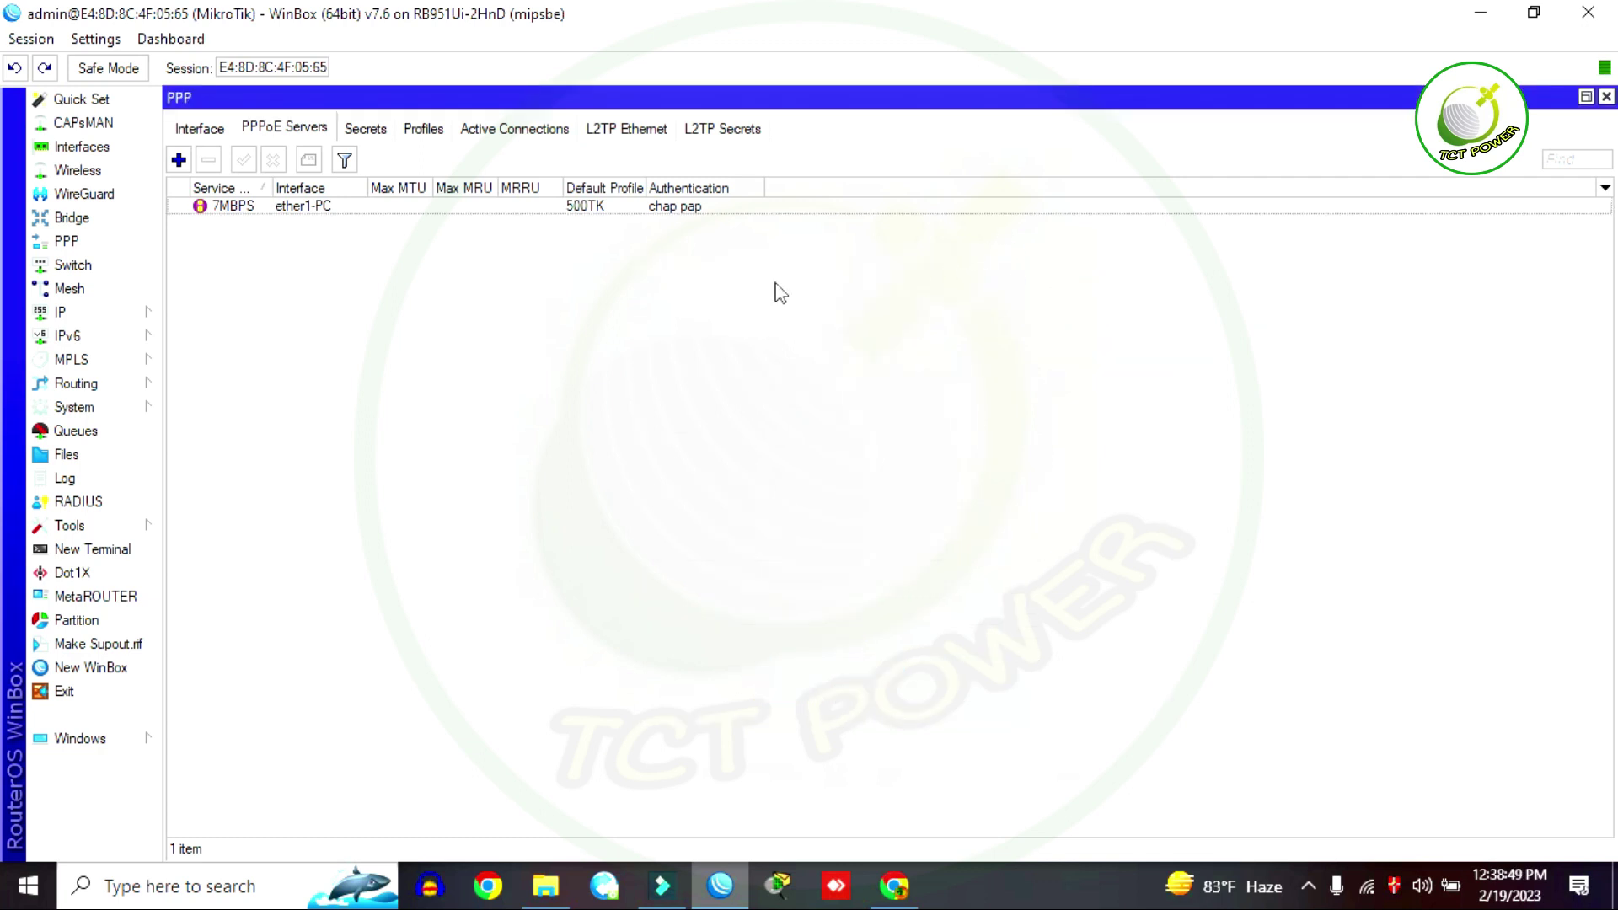
# Step: Add a srcnat NAT rule with action masquerade in IP > Firewall and save it
pyautogui.click(81, 317)
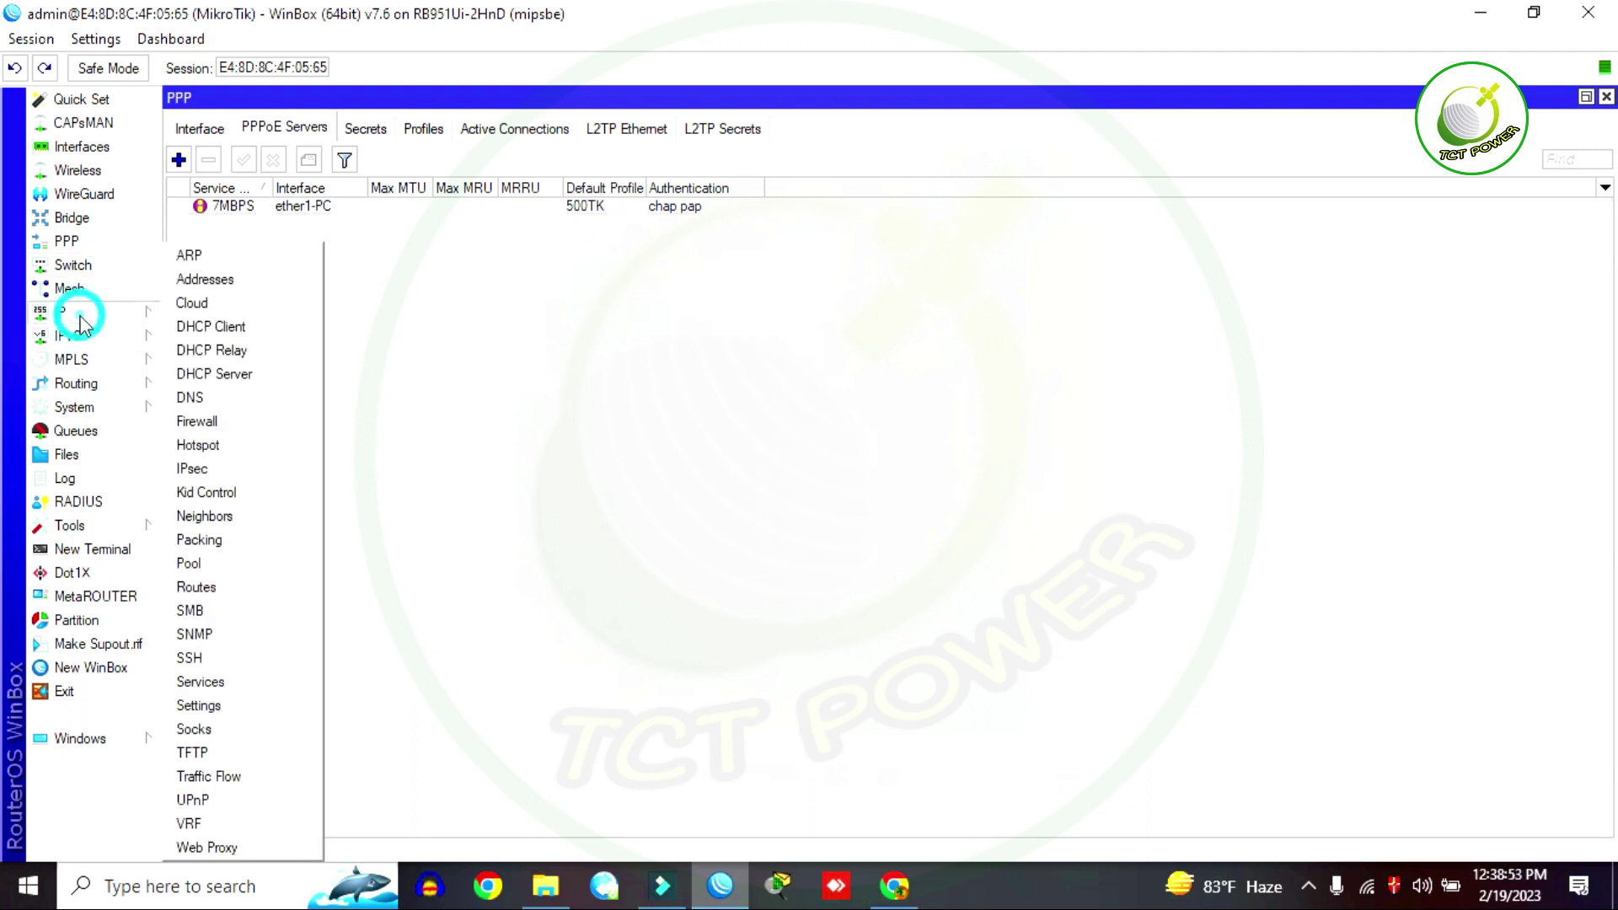
pyautogui.click(212, 424)
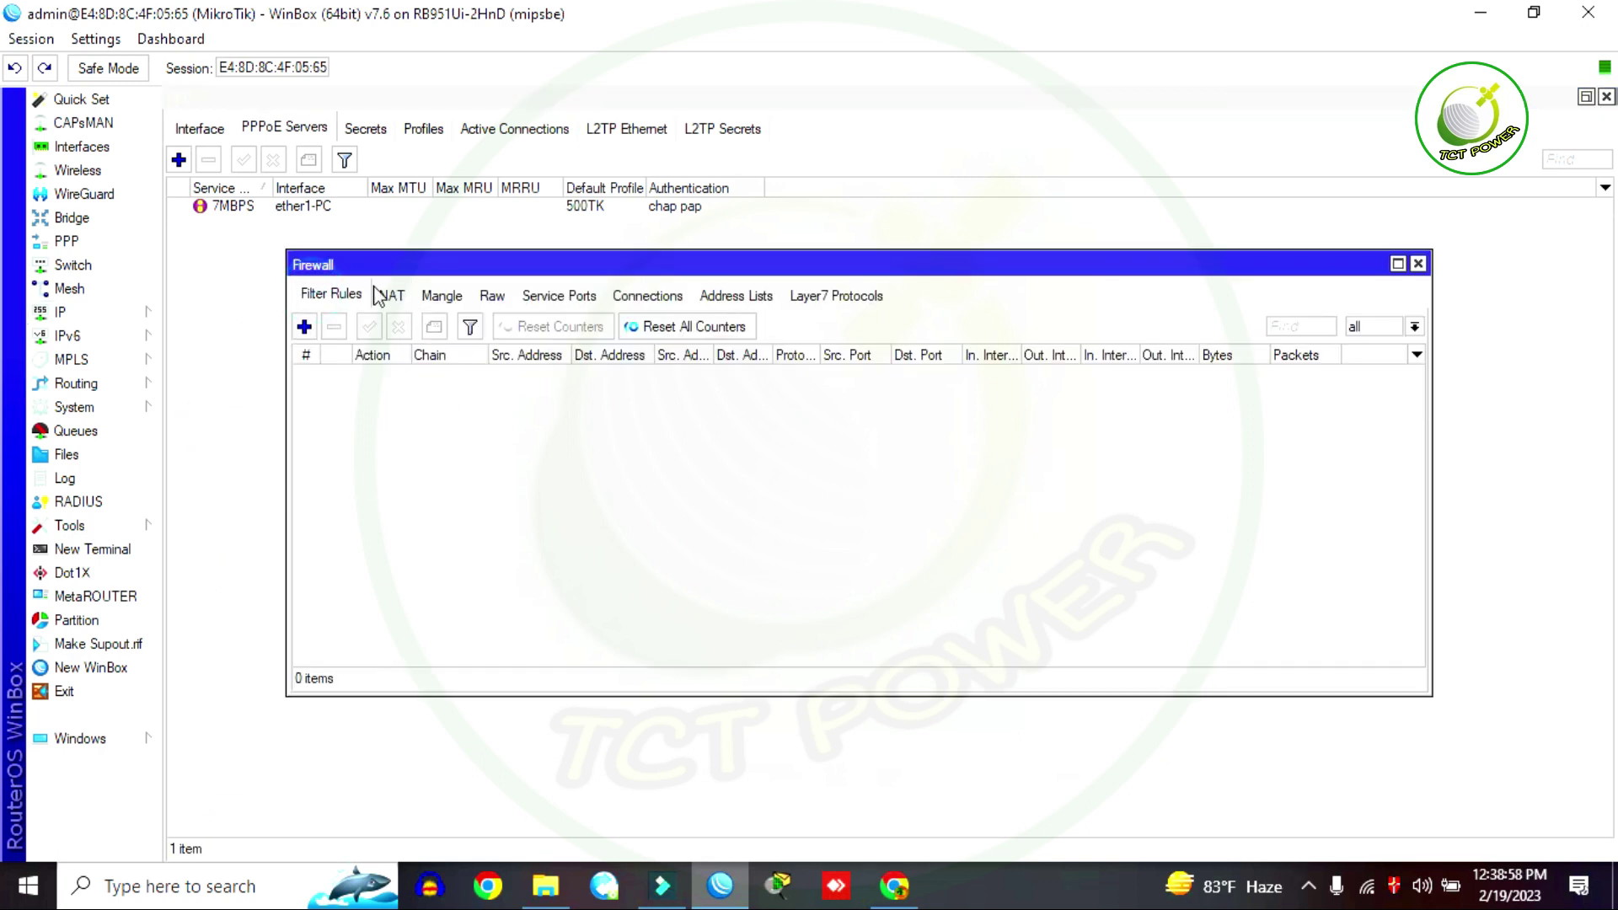
pyautogui.click(304, 326)
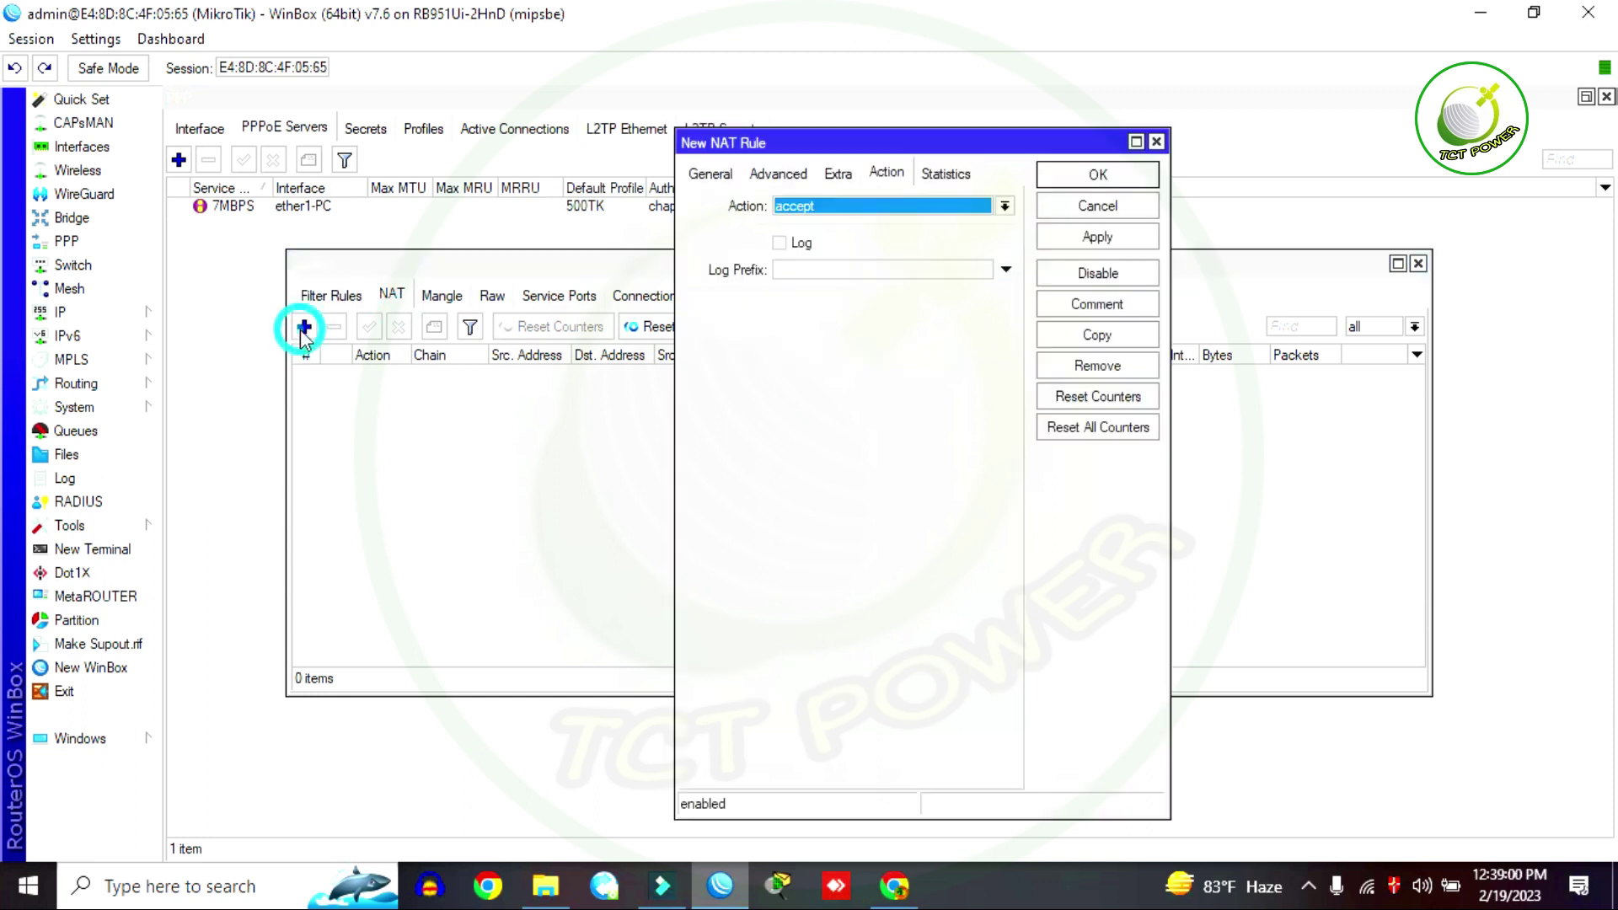
pyautogui.click(842, 209)
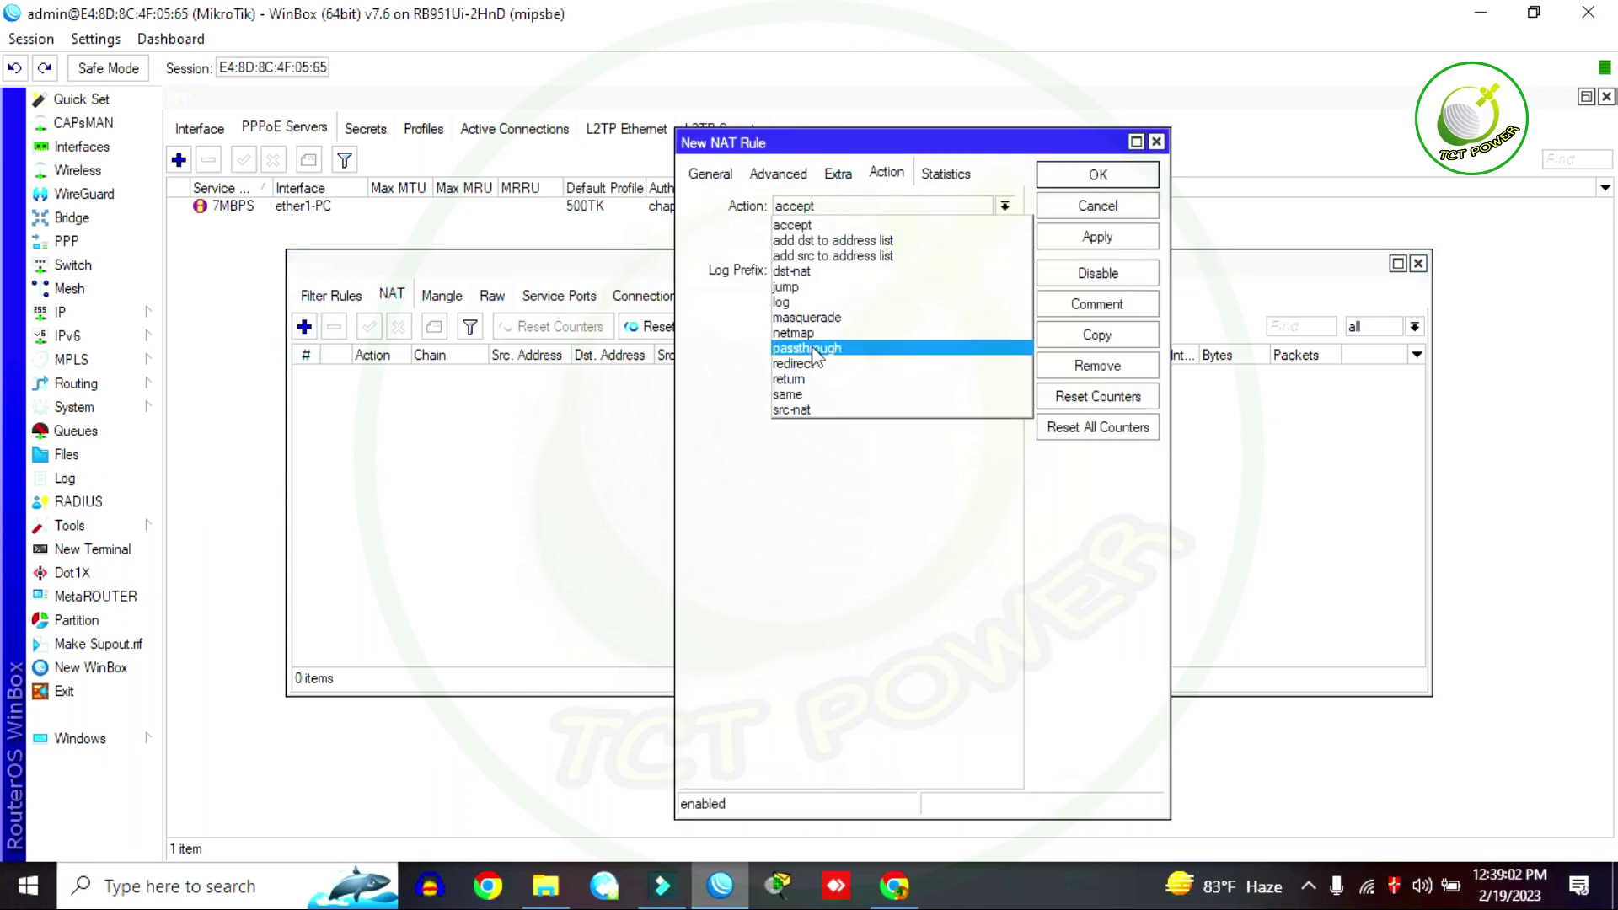
pyautogui.click(811, 317)
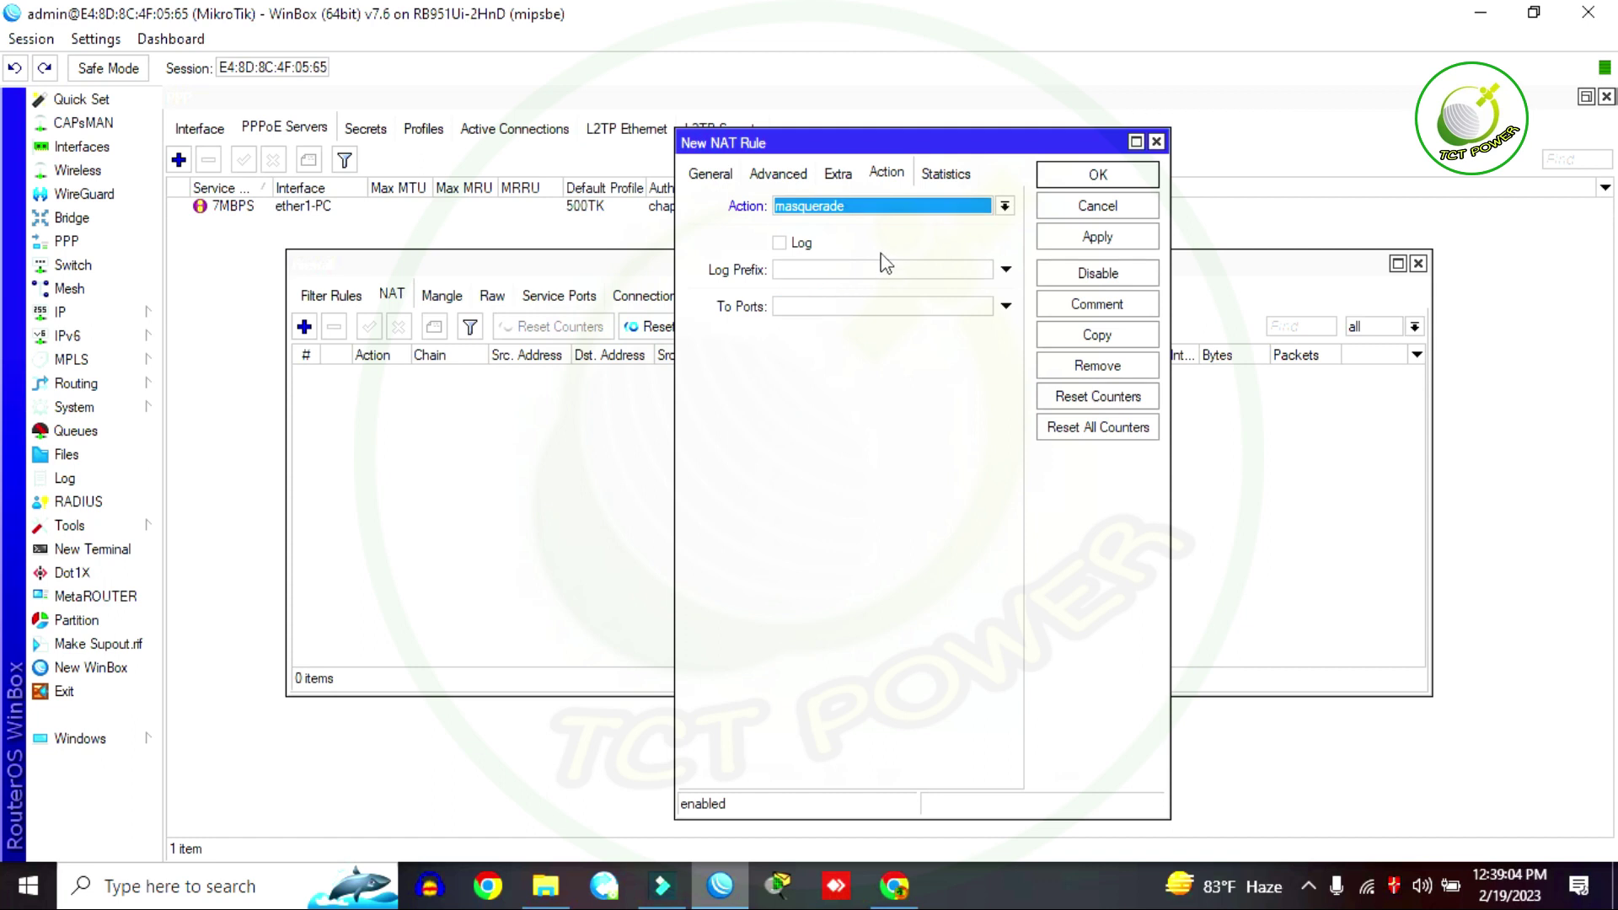
pyautogui.click(1104, 237)
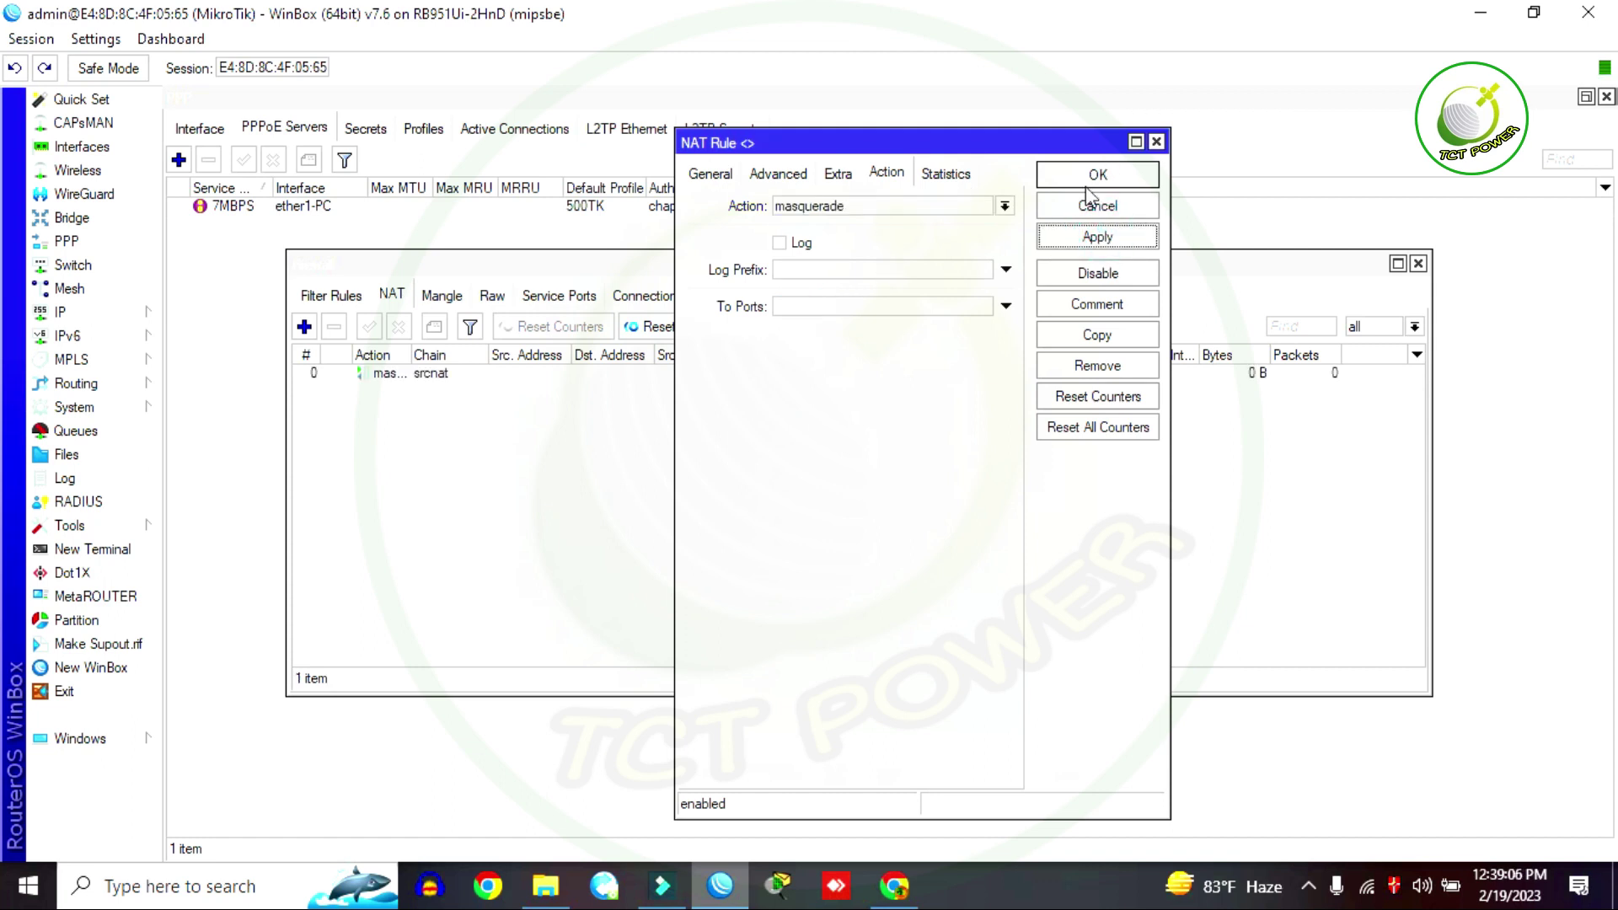
pyautogui.click(1083, 179)
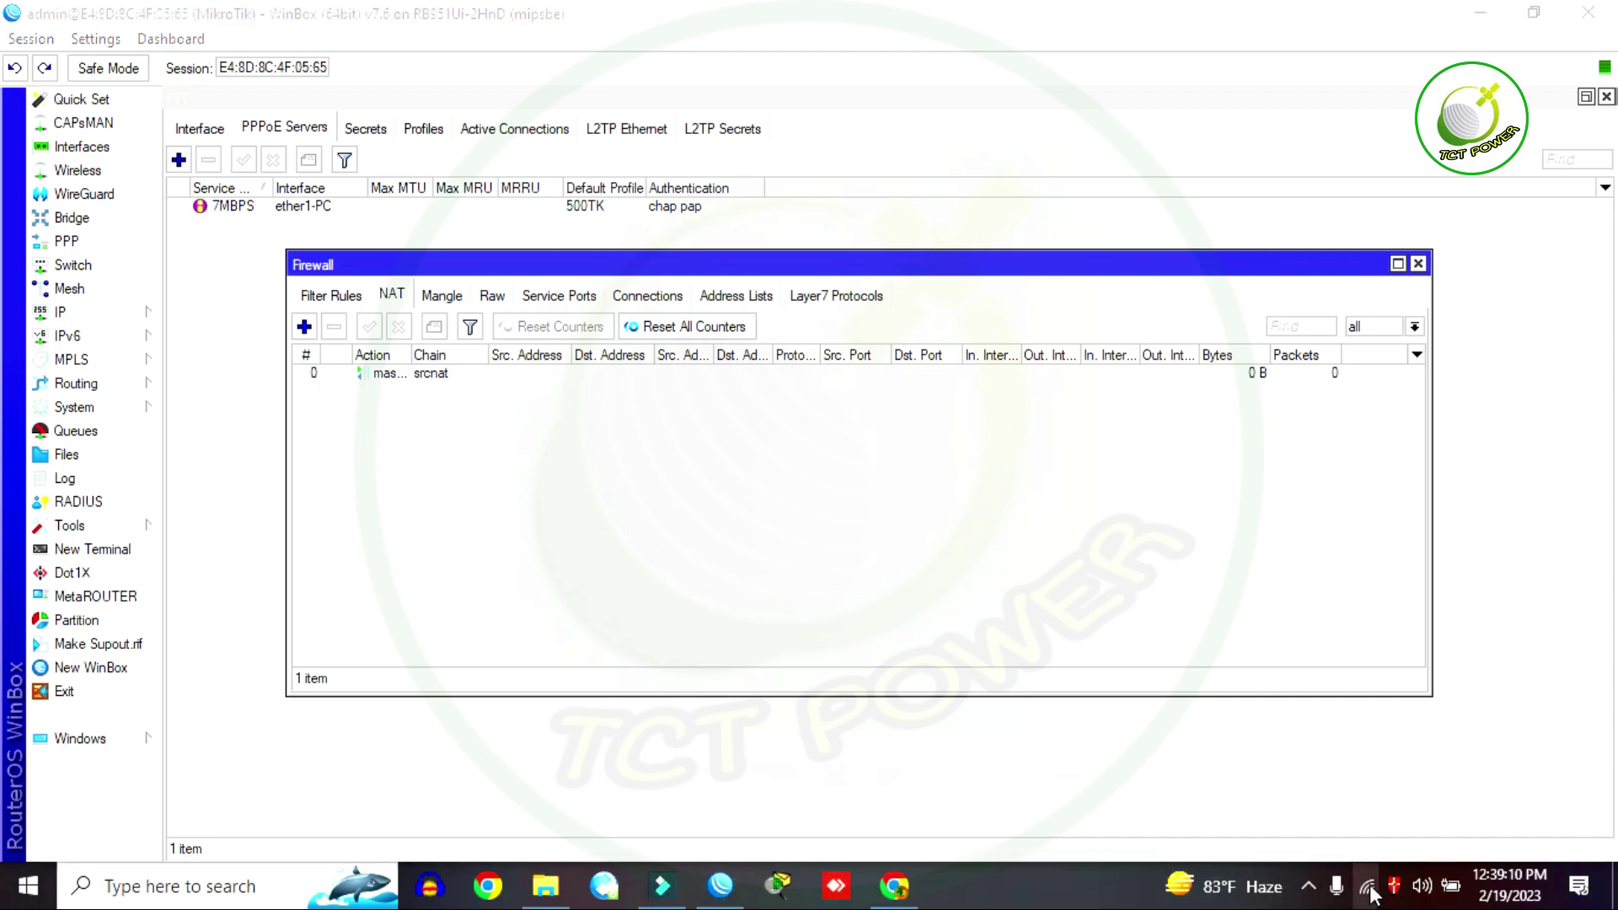
pyautogui.rightClick(1367, 886)
# Step: Start a new Dial-up connection to the Internet using Broadband (PPPoE)
pyautogui.click(1355, 858)
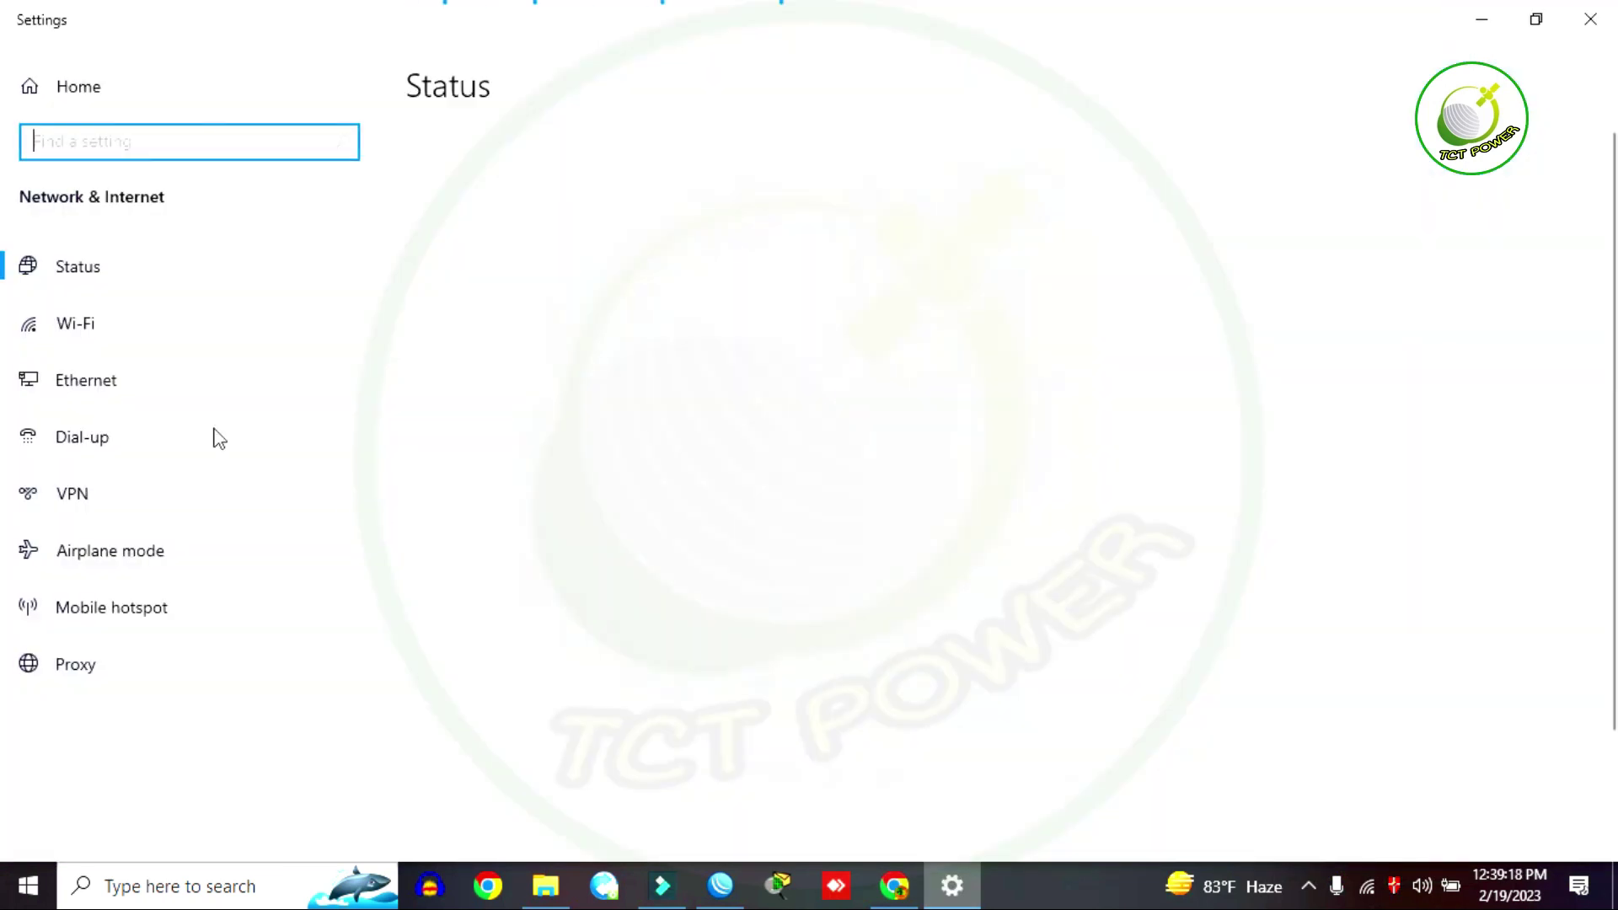
pyautogui.click(57, 444)
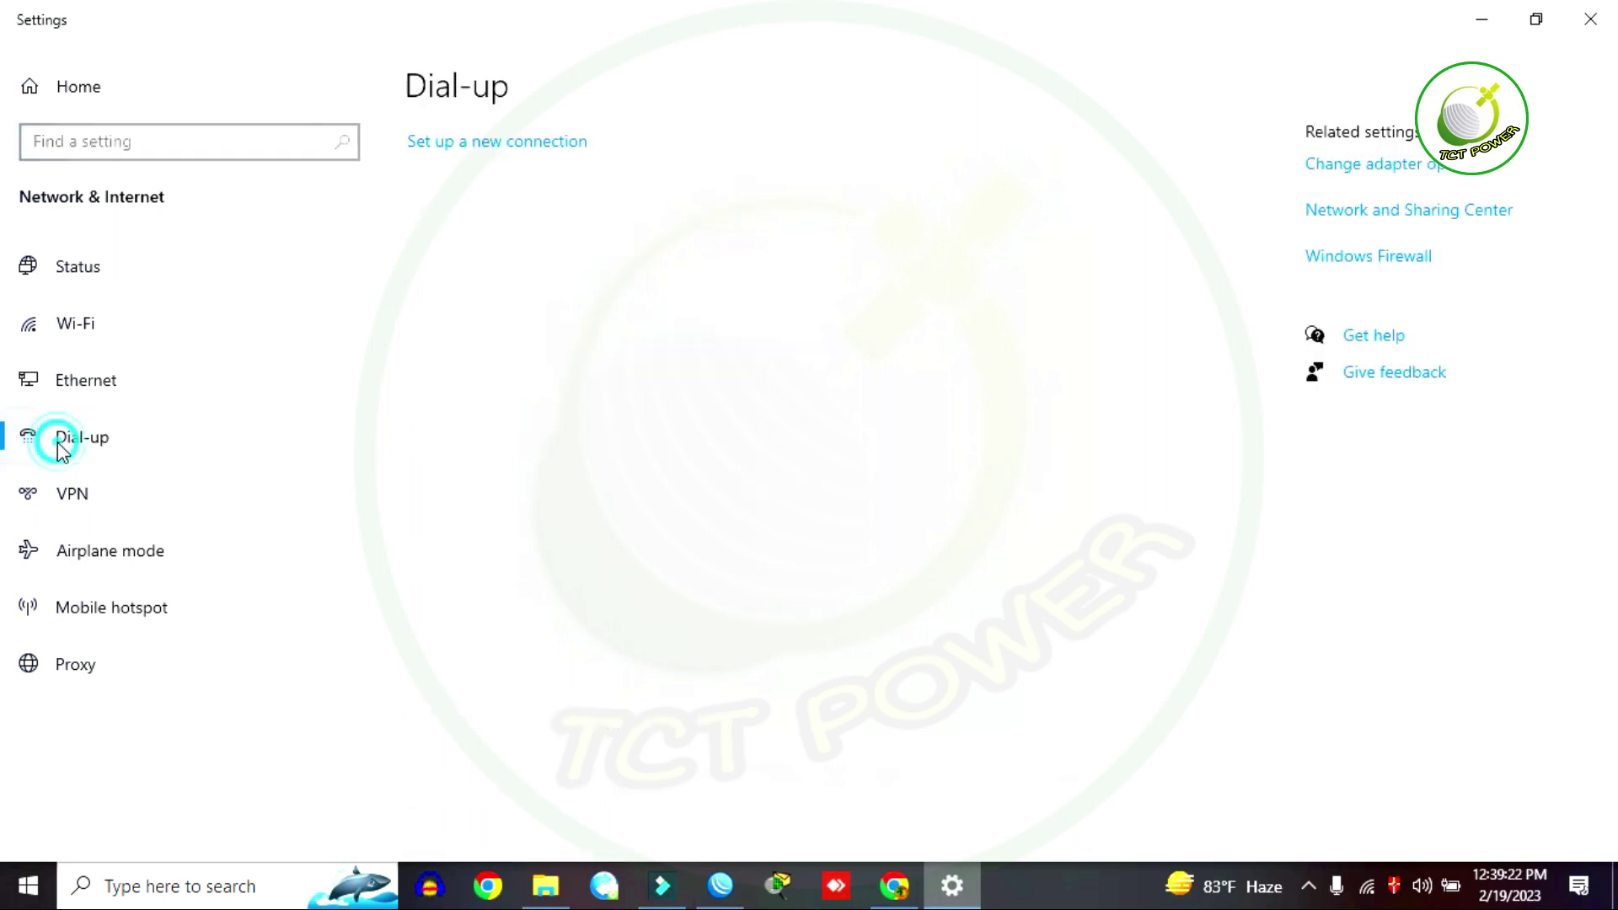
pyautogui.click(503, 145)
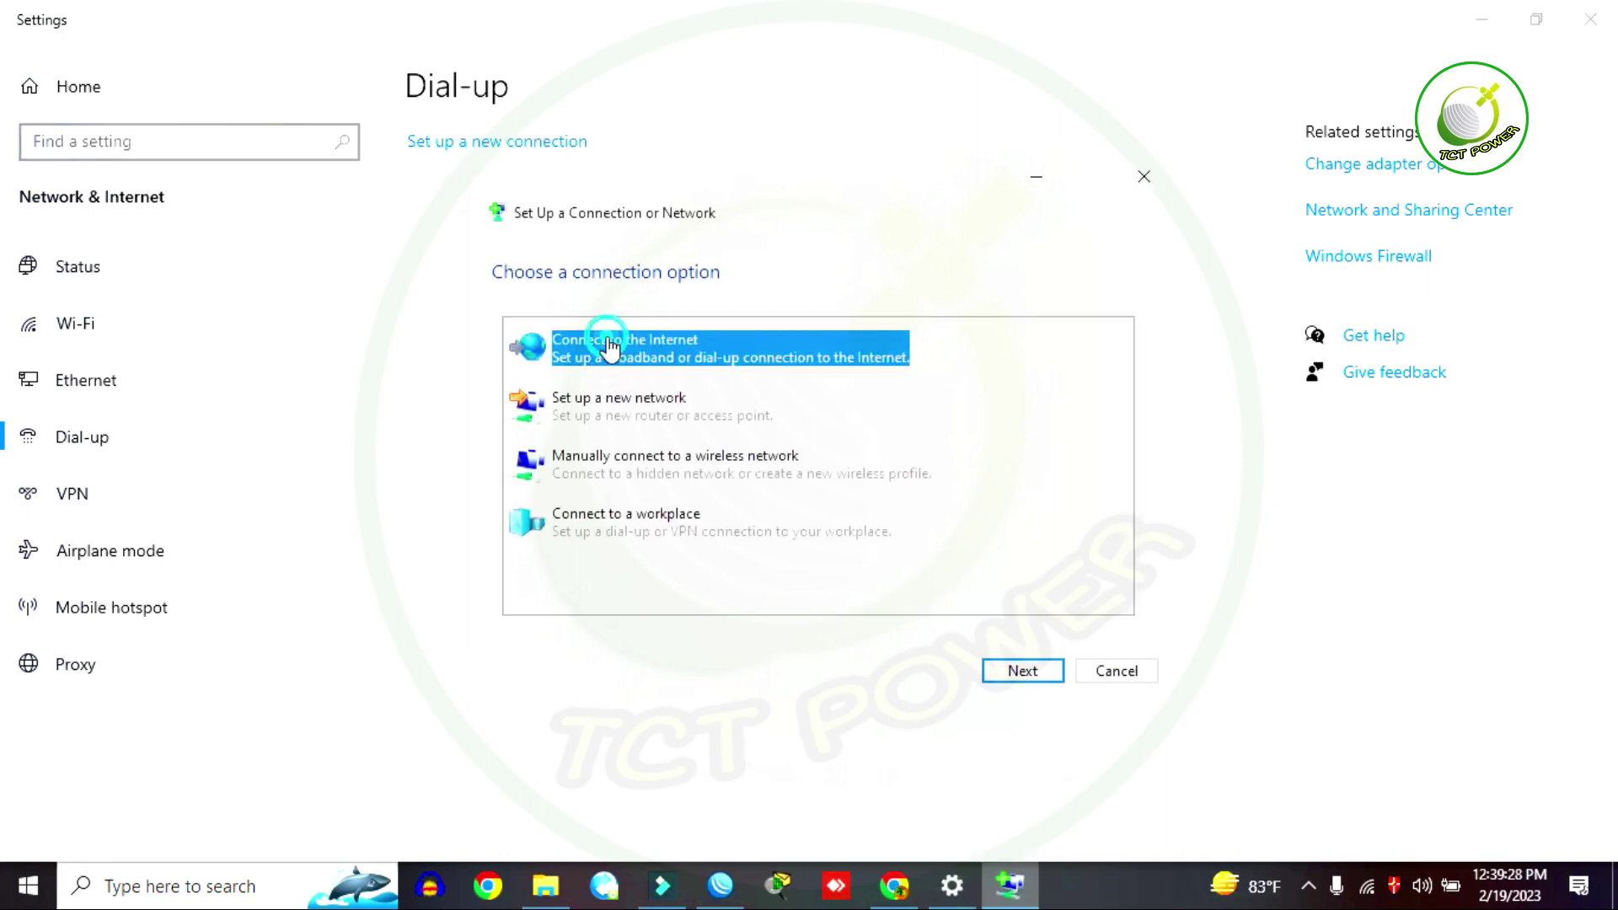
pyautogui.doubleClick(605, 339)
pyautogui.click(686, 550)
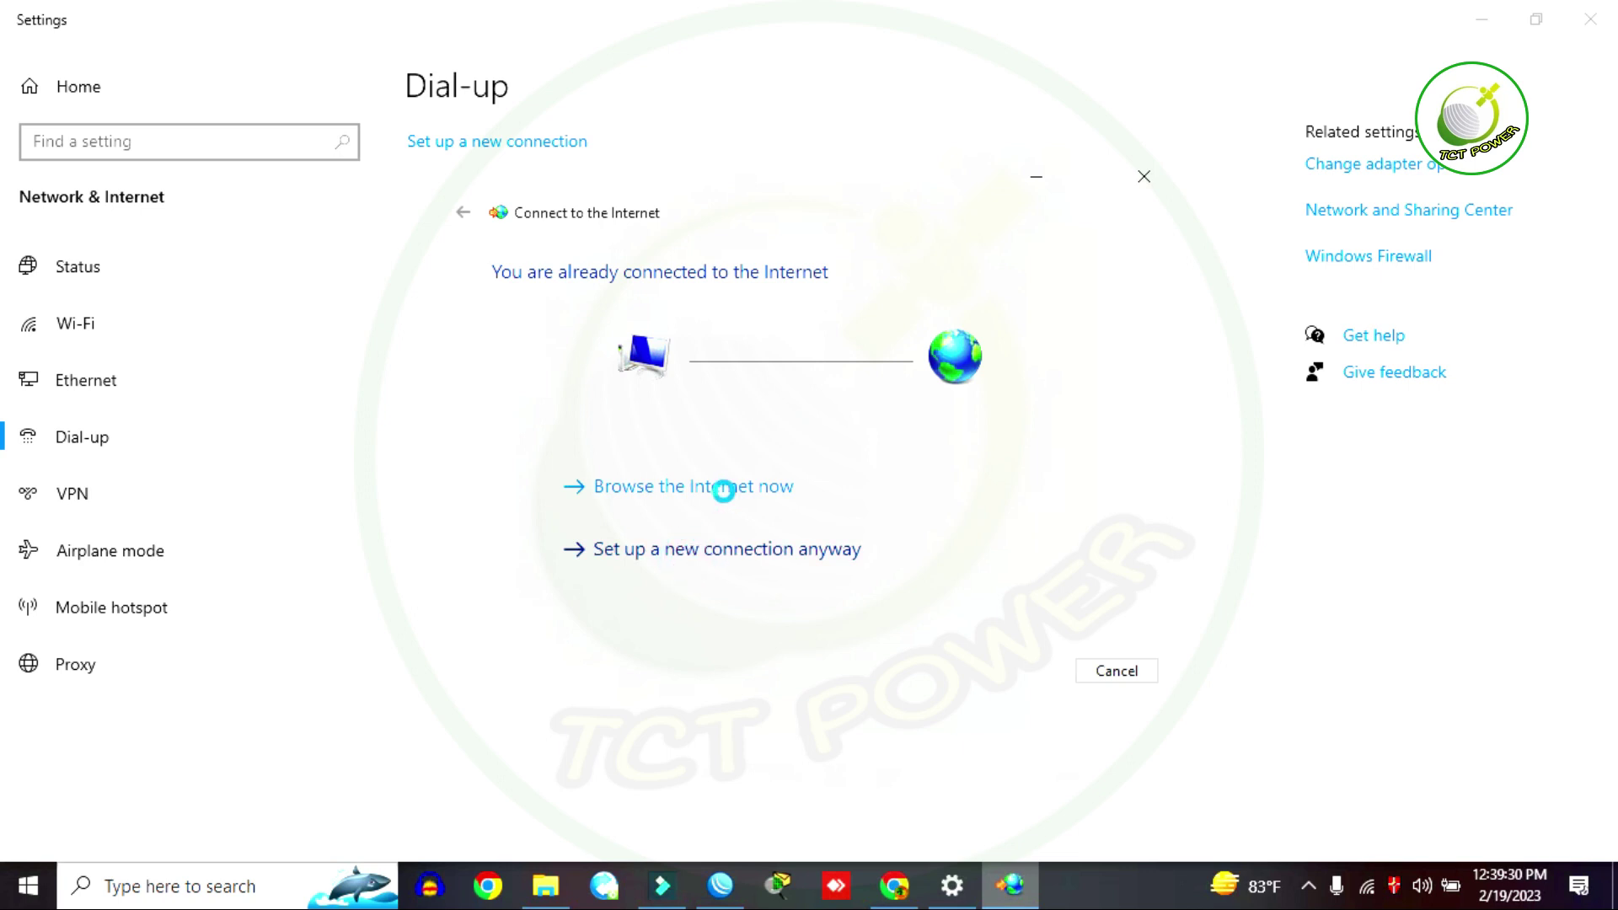
pyautogui.click(685, 360)
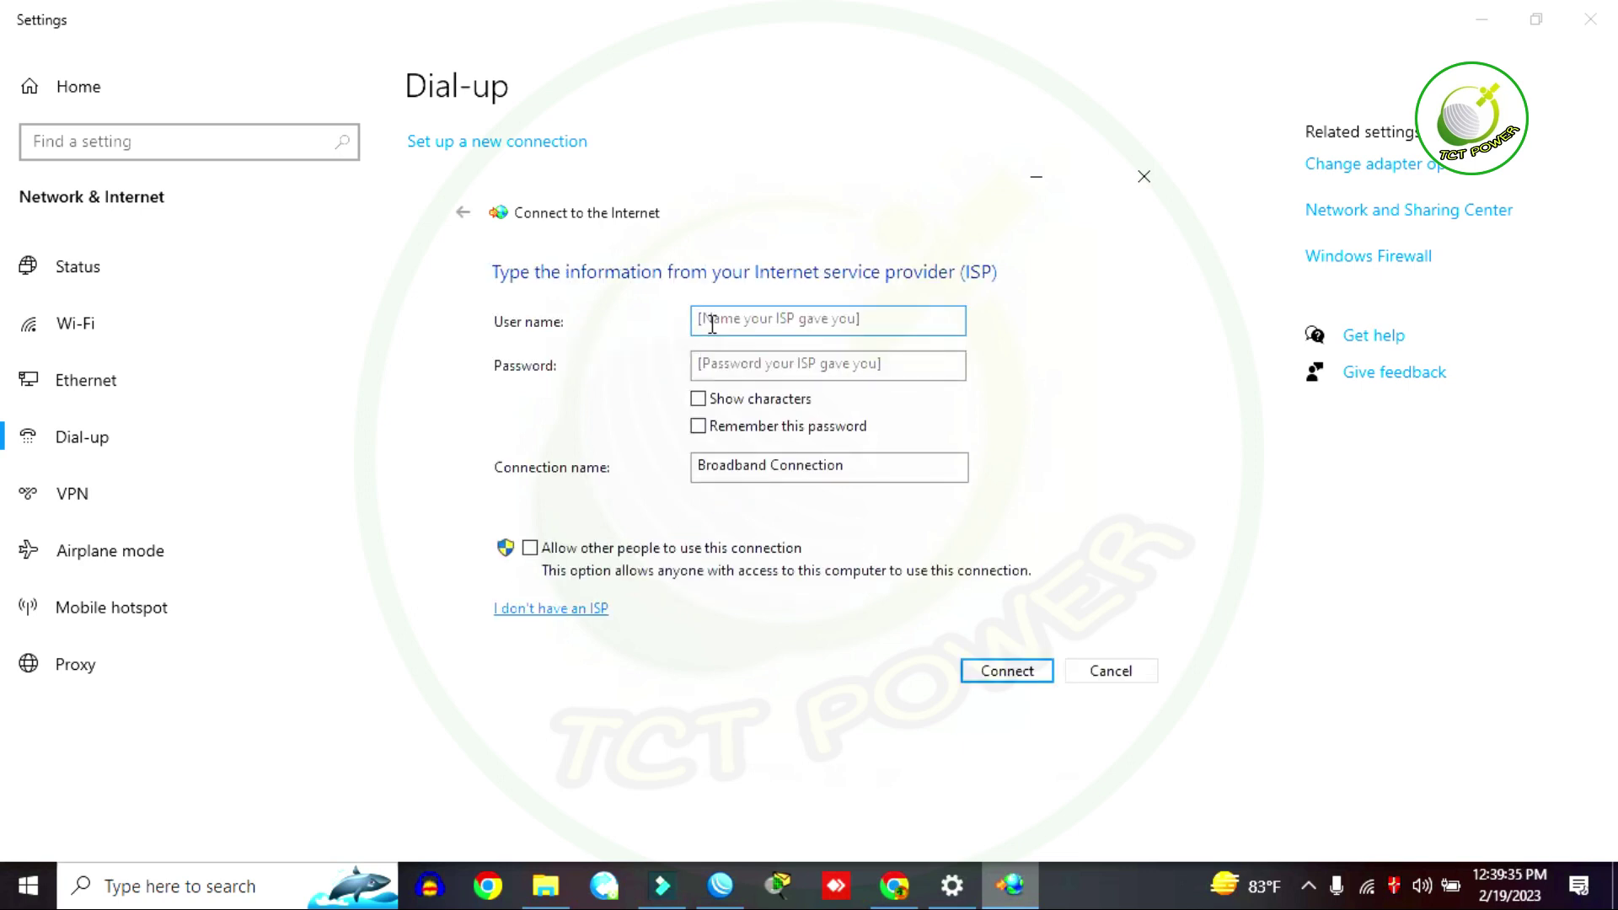
# Step: Enter the PPPoE account's user name and password, then connect
pyautogui.click(698, 398)
pyautogui.click(702, 320)
pyautogui.write('1234')
pyautogui.click(735, 362)
pyautogui.write('1')
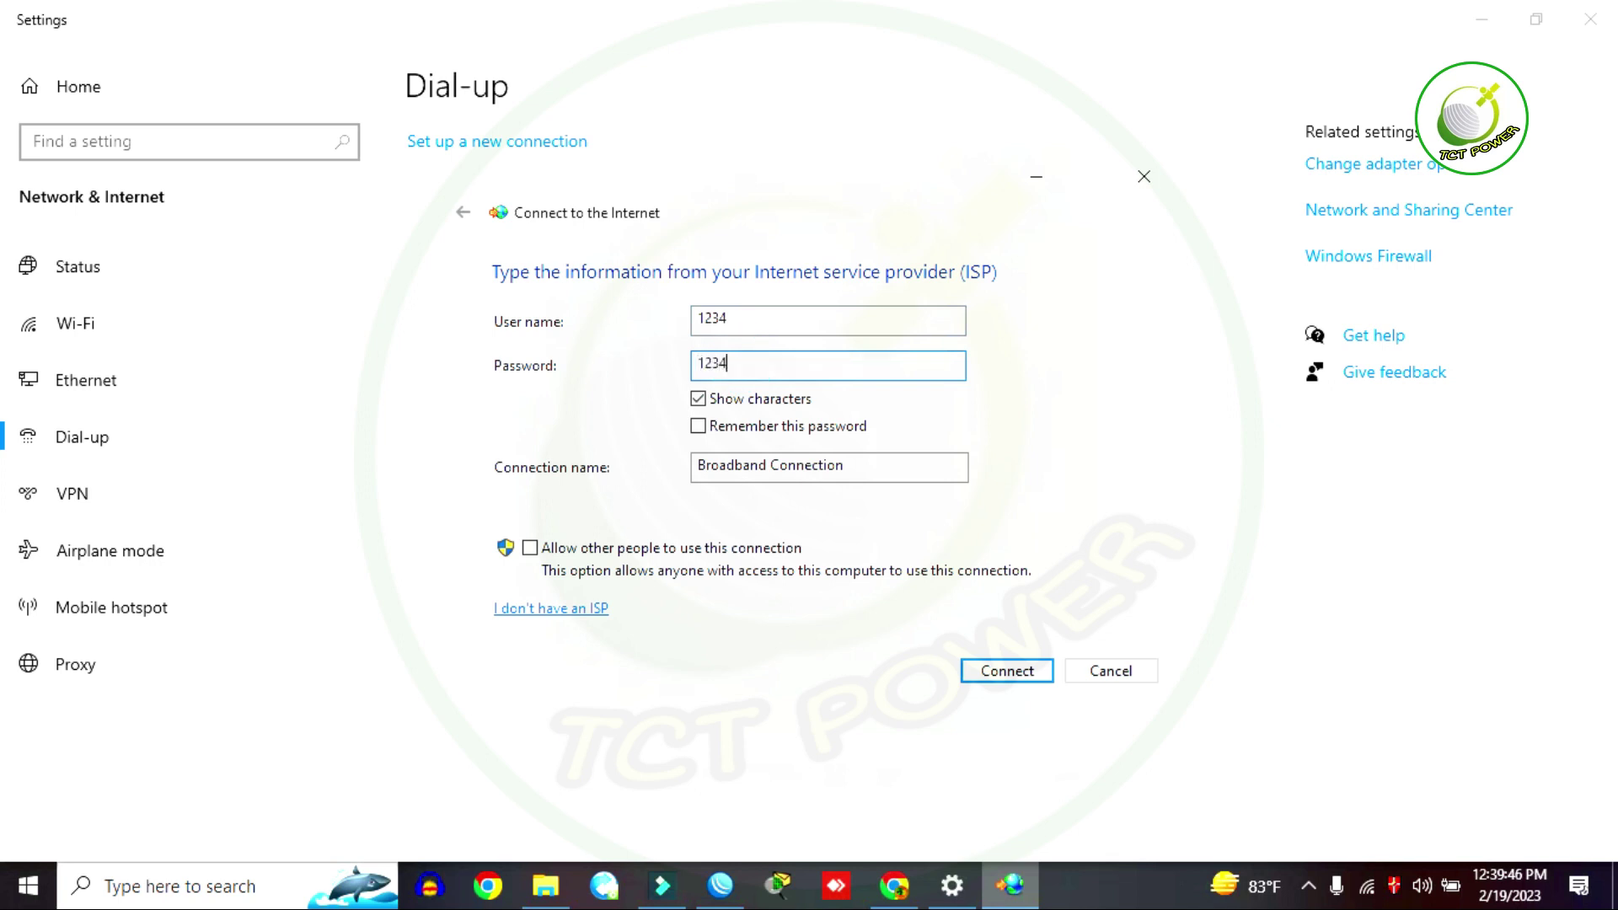
pyautogui.click(1004, 673)
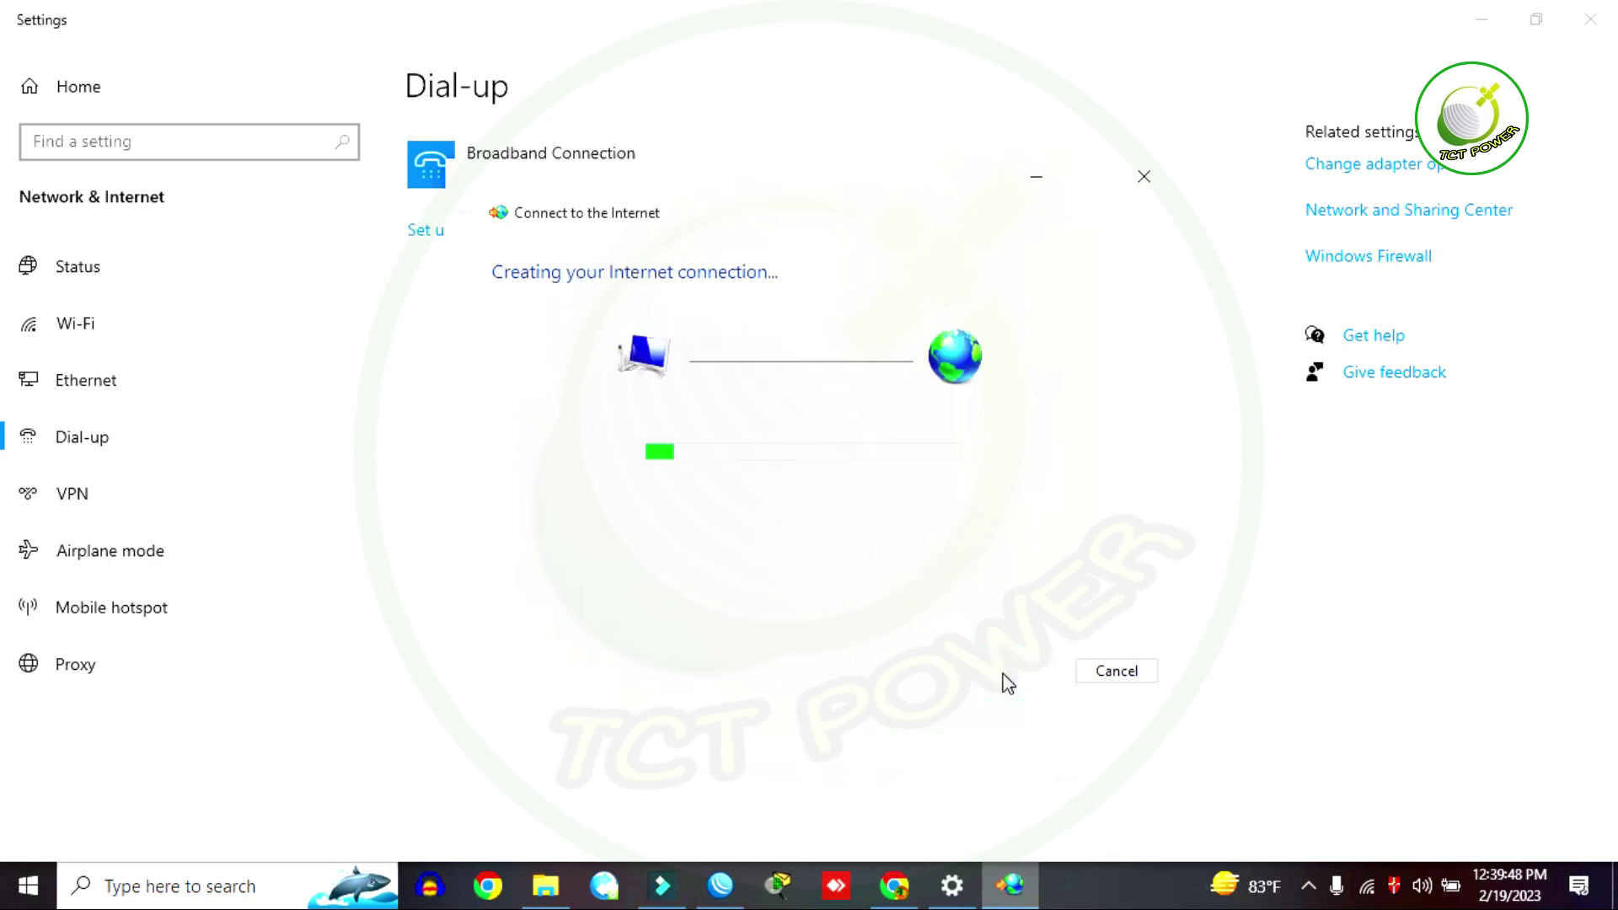
# Step: Let the Broadband Connection finish connecting, then launch cmd from the Run box
pyautogui.moveTo(621, 173); pyautogui.dragTo(901, 160)
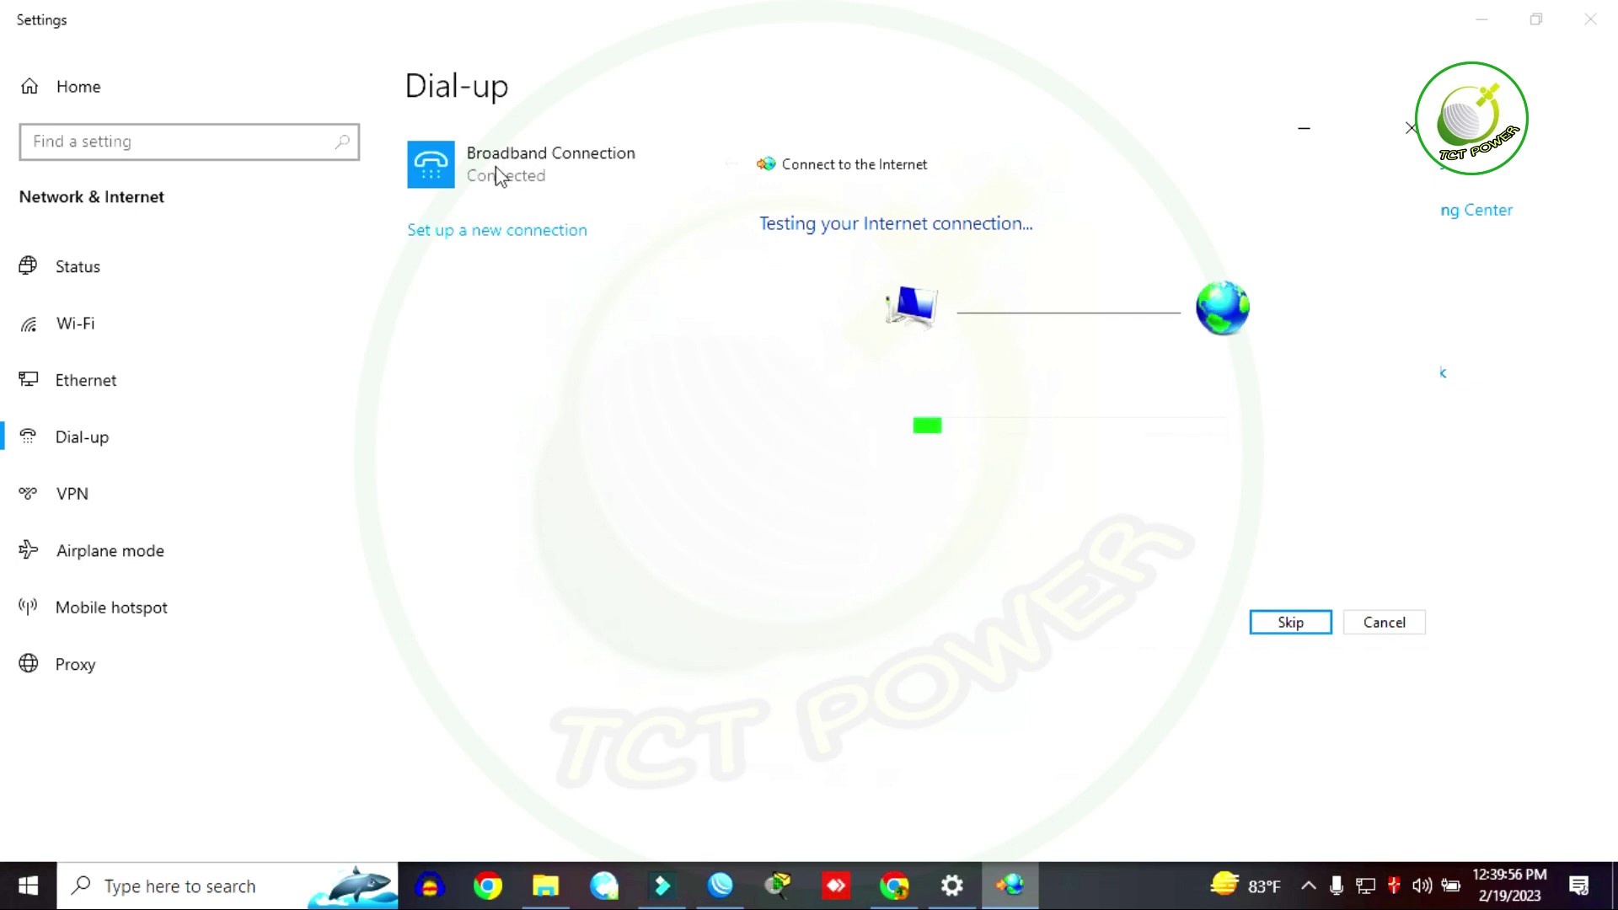
pyautogui.moveTo(845, 144); pyautogui.dragTo(963, 112)
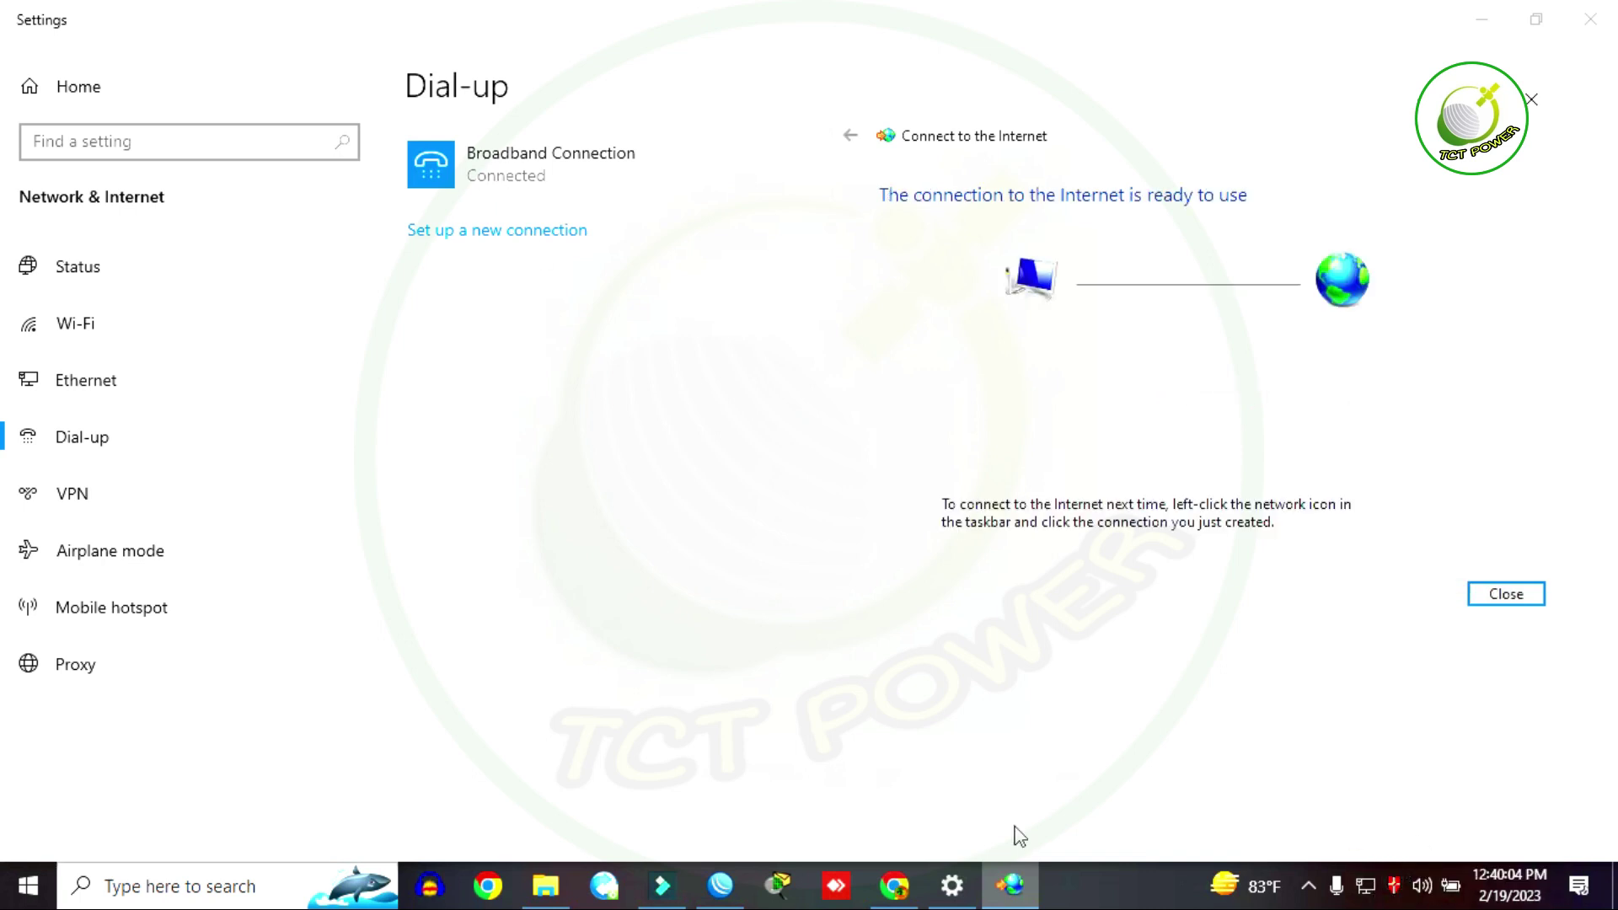
pyautogui.rightClick(31, 881)
pyautogui.click(92, 763)
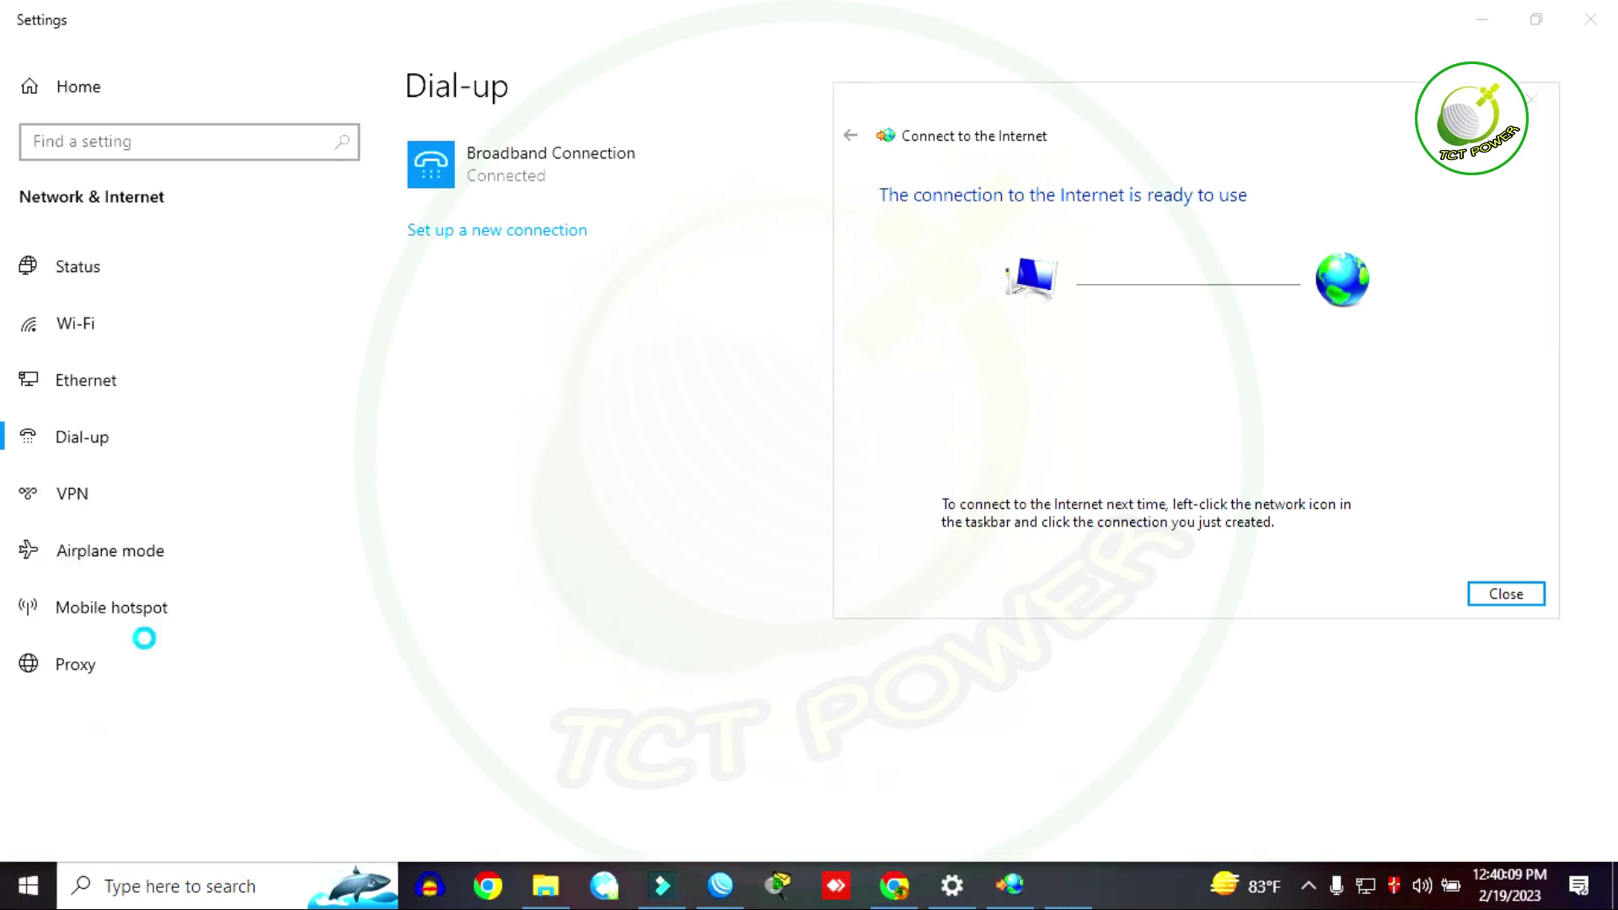
pyautogui.click(209, 811)
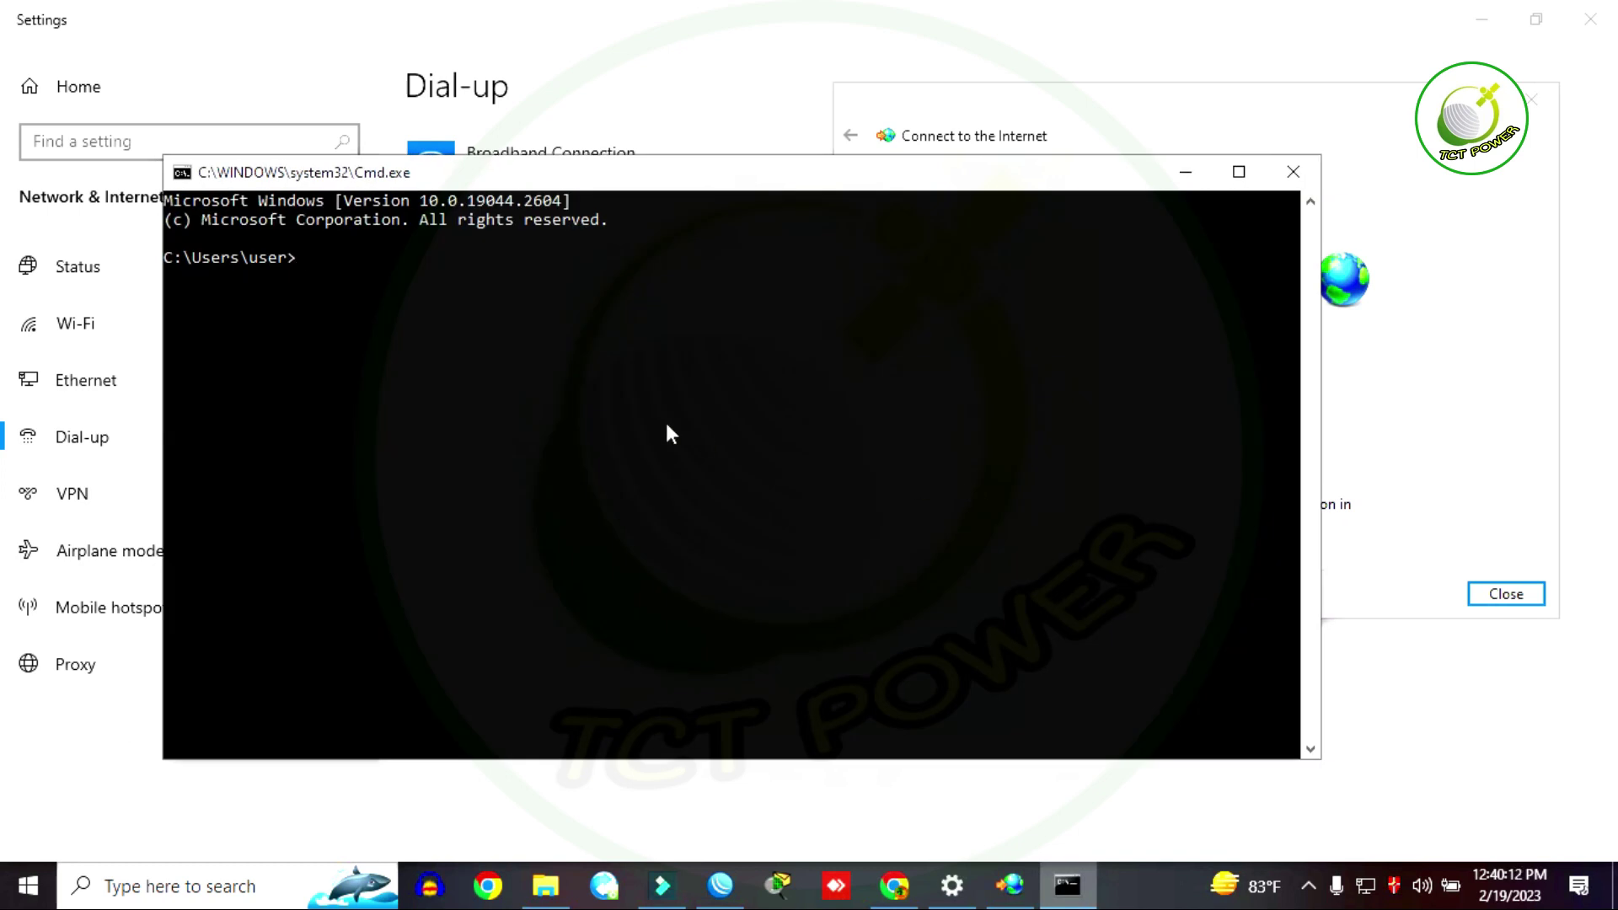
# Step: Ping 8.8.8.8, confirm four replies with 0% loss, and minimize the console
pyautogui.write('ping 8.8.8.')
pyautogui.press('Return')
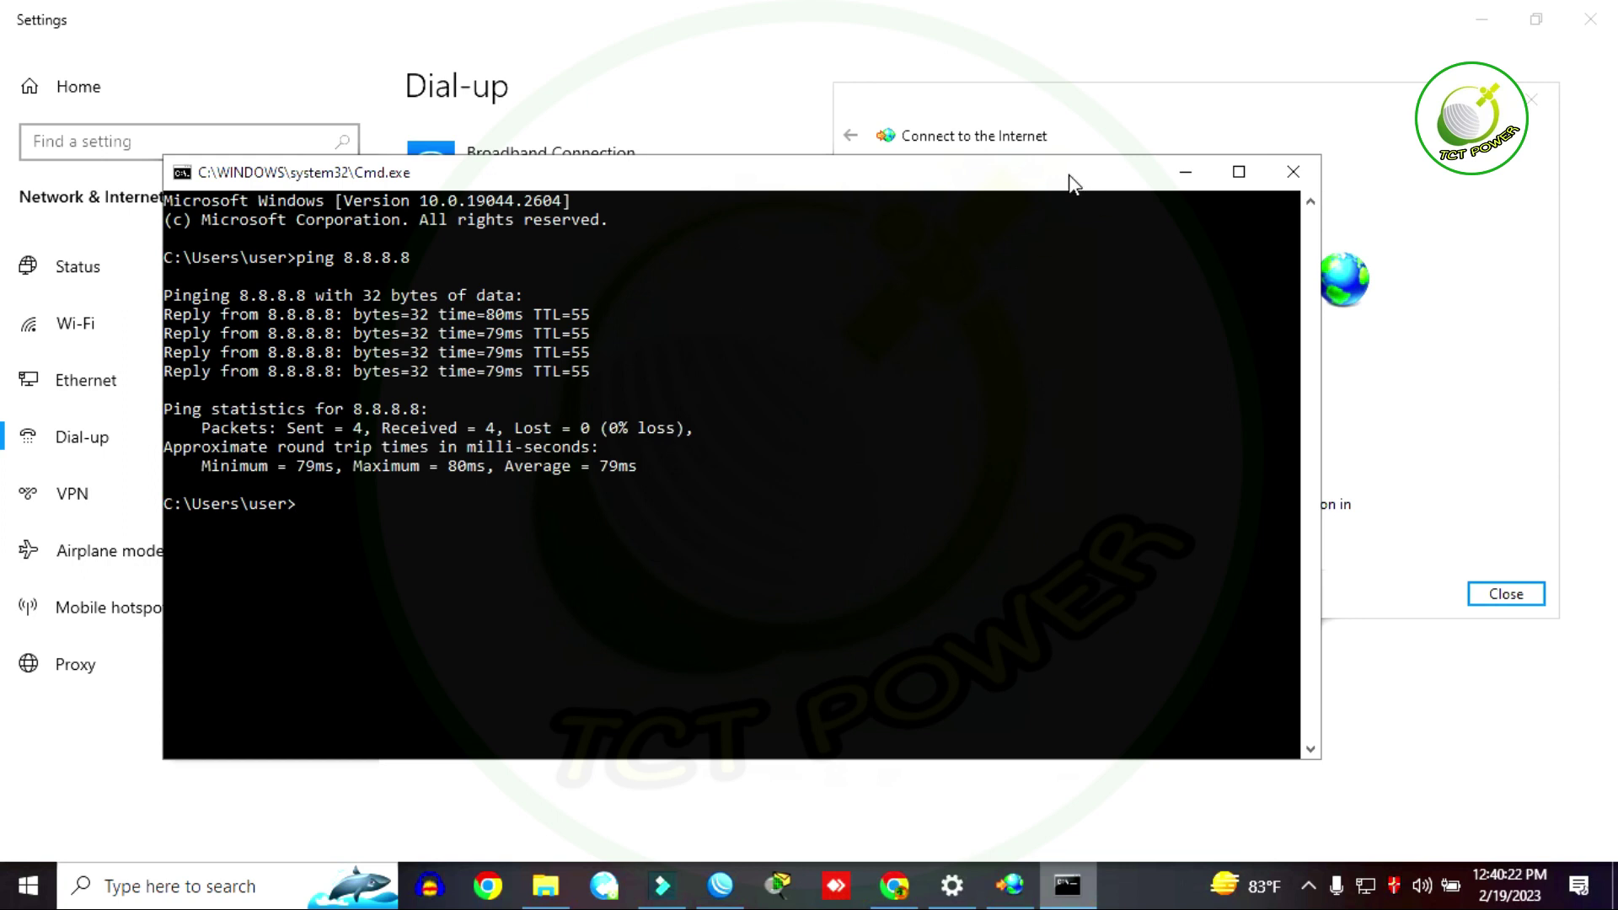
pyautogui.moveTo(1069, 180); pyautogui.dragTo(840, 234)
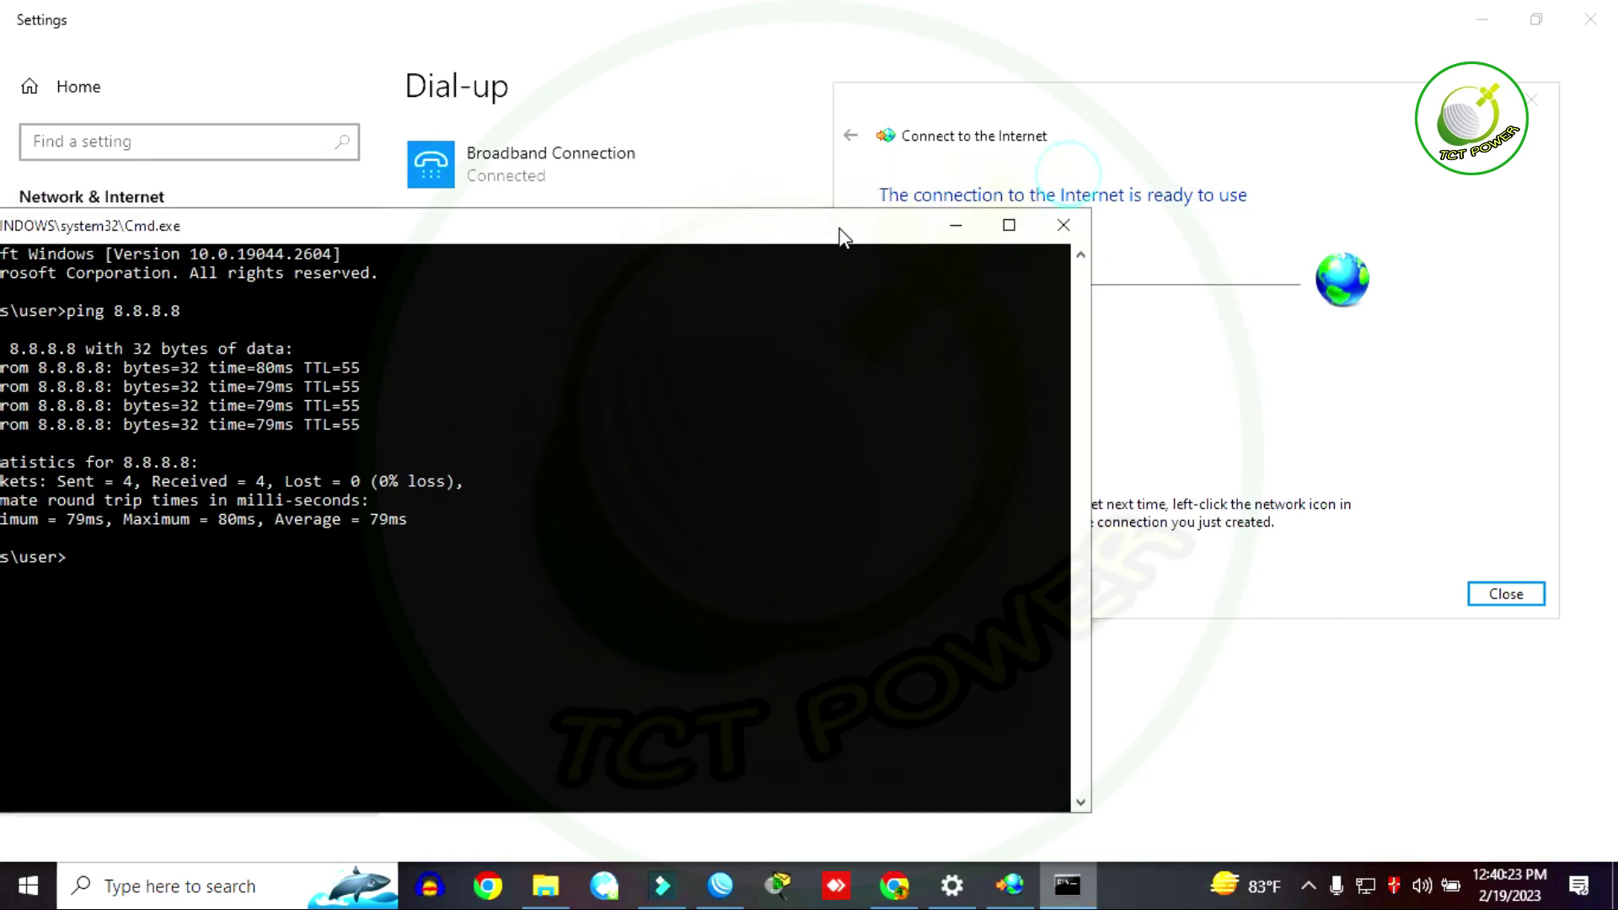
pyautogui.click(950, 234)
pyautogui.moveTo(1081, 100); pyautogui.dragTo(896, 69)
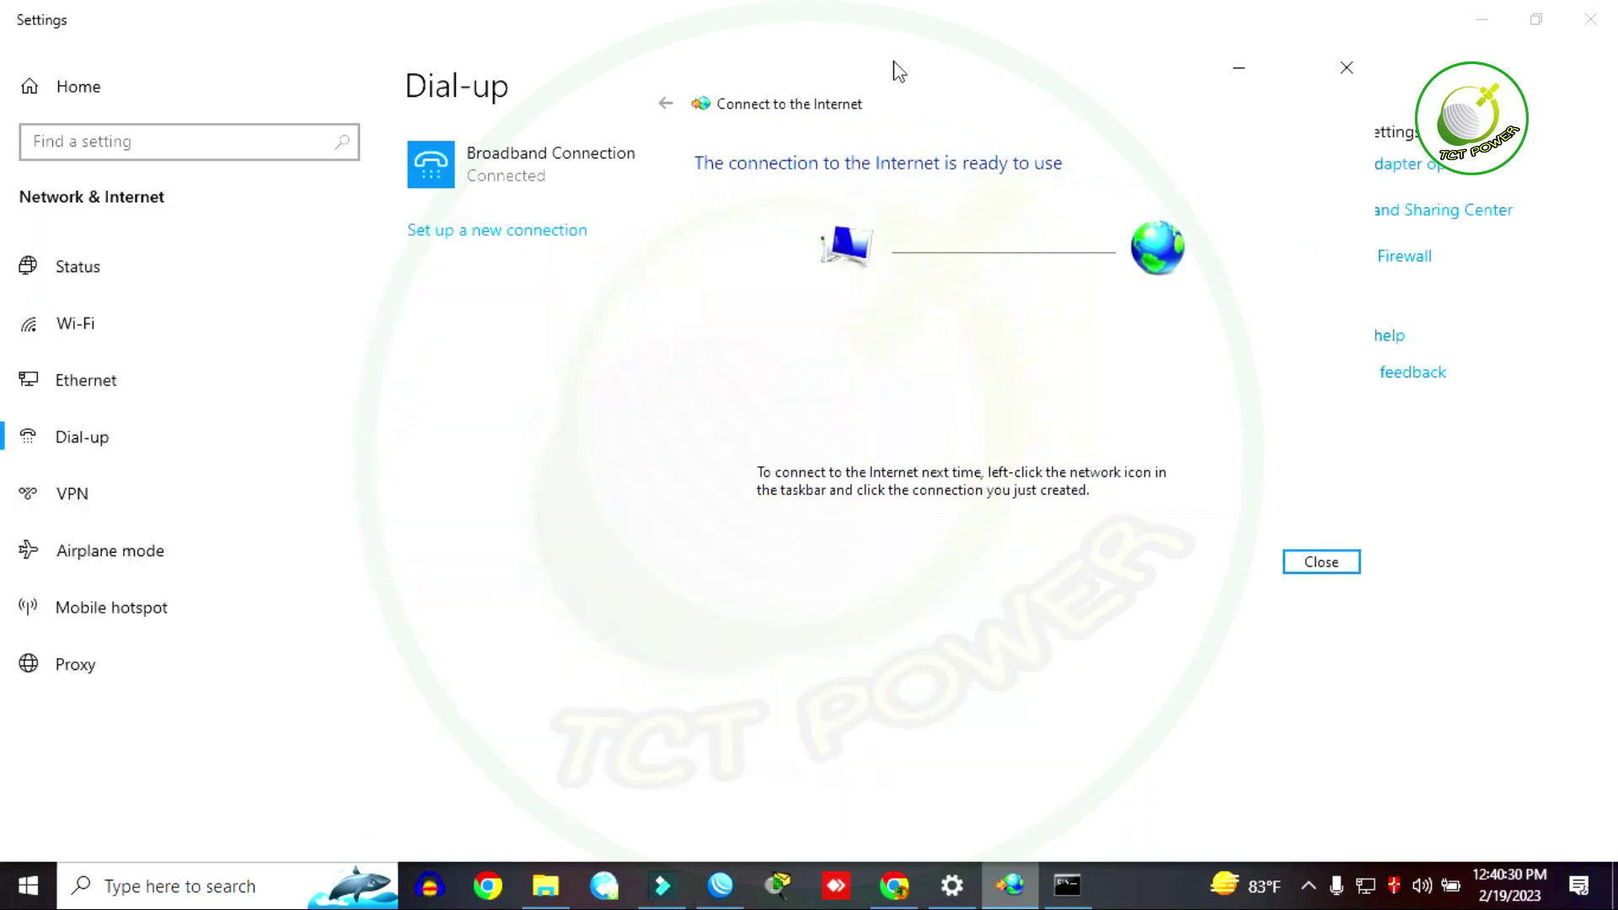